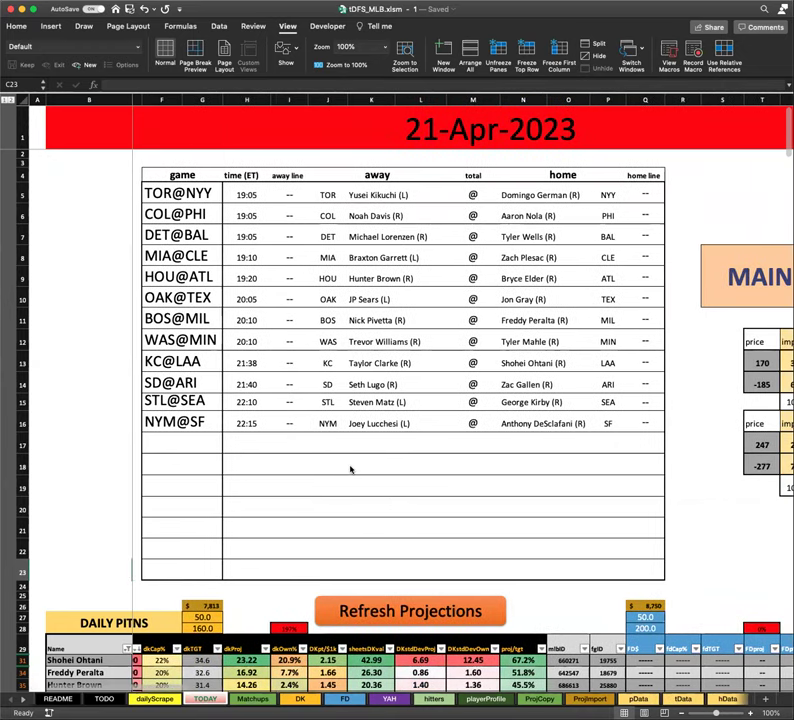
Step: Examine the 21-Apr-2023 game schedule with its starting pitchers and the top of the daily pitchers projection table
{"action": "scroll", "coordinate": [350, 469], "scroll_direction": "left", "scroll_amount": 2}
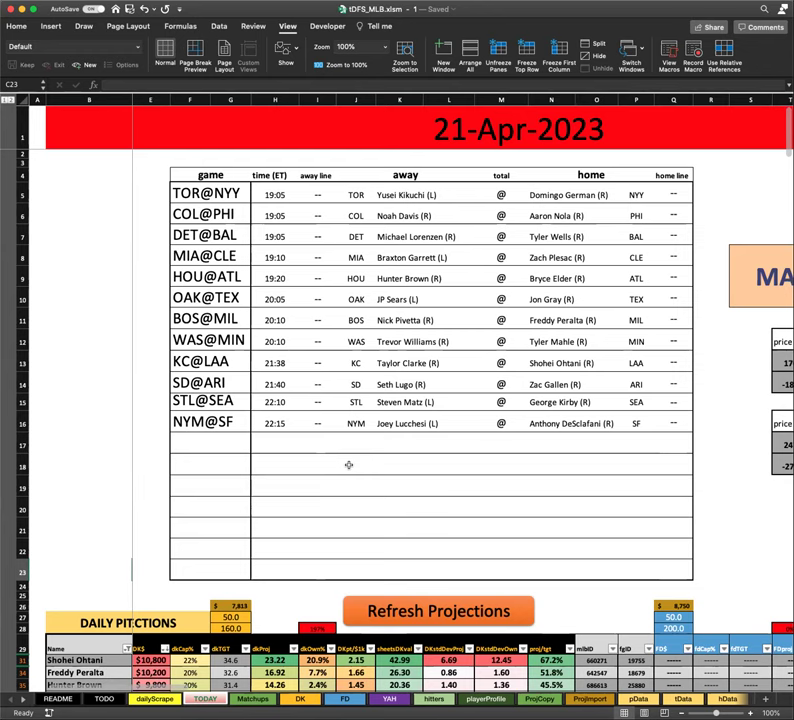
{"action": "left_click", "coordinate": [16, 28]}
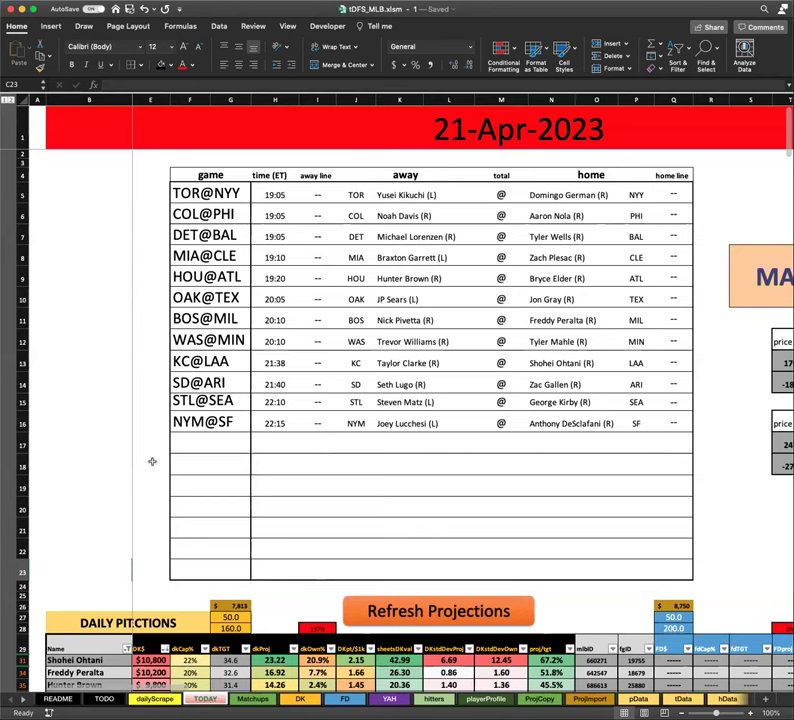
{"action": "scroll", "coordinate": [152, 461], "scroll_direction": "down", "scroll_amount": 1}
{"action": "scroll", "coordinate": [152, 459], "scroll_direction": "up", "scroll_amount": 1}
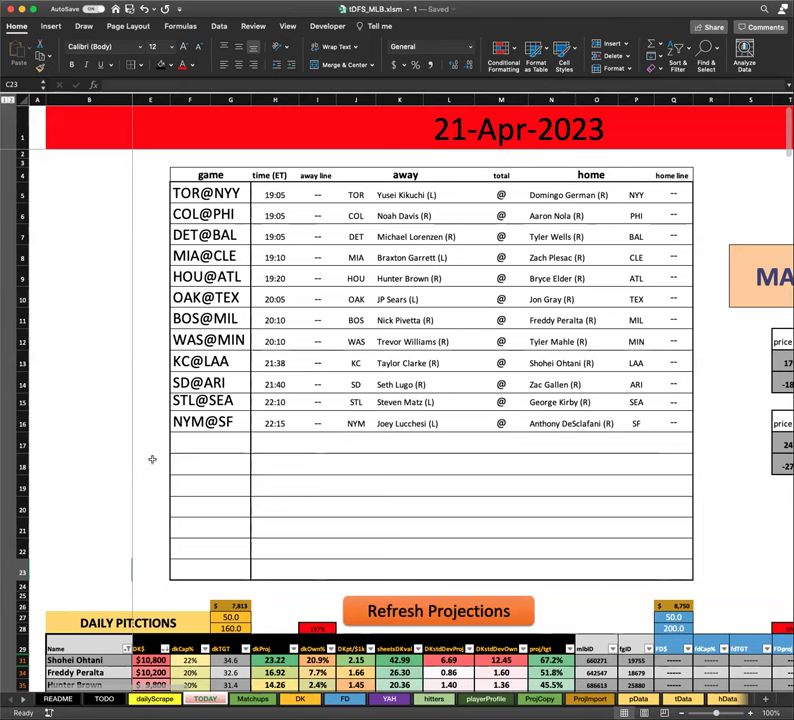
{"action": "scroll", "coordinate": [153, 459], "scroll_direction": "down", "scroll_amount": 2}
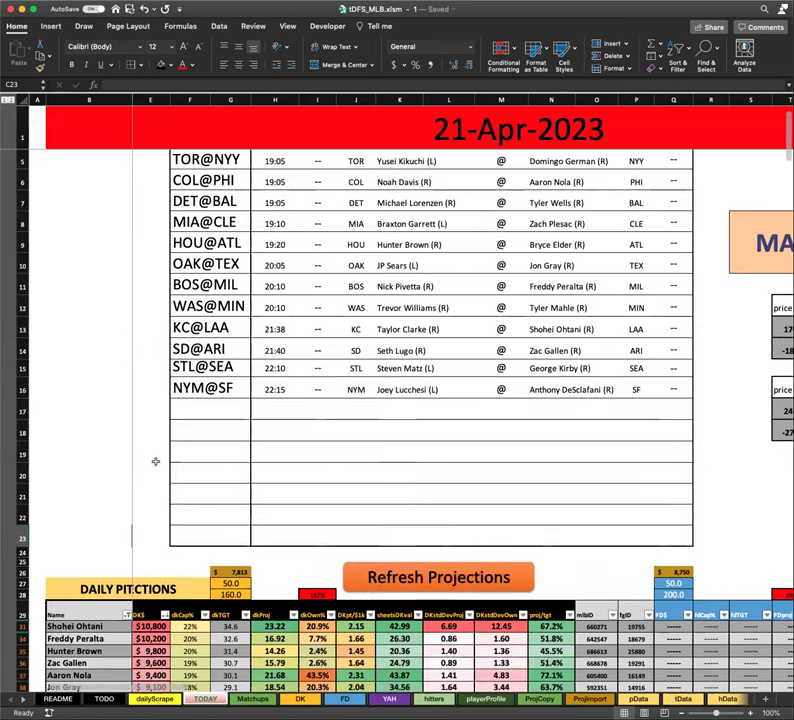
{"action": "scroll", "coordinate": [155, 460], "scroll_direction": "up", "scroll_amount": 2}
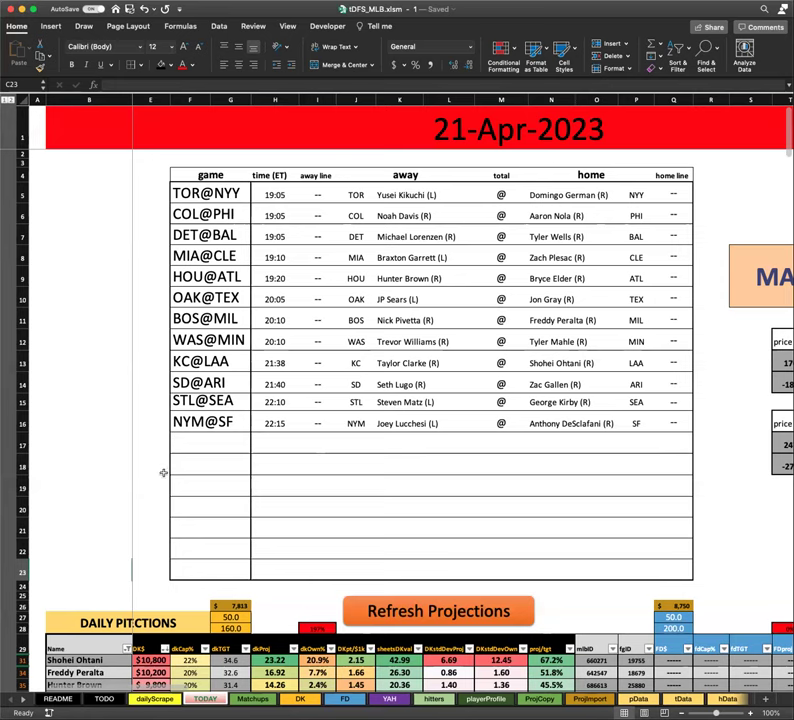
{"action": "scroll", "coordinate": [163, 473], "scroll_direction": "down", "scroll_amount": 2}
{"action": "scroll", "coordinate": [160, 472], "scroll_direction": "down", "scroll_amount": 1}
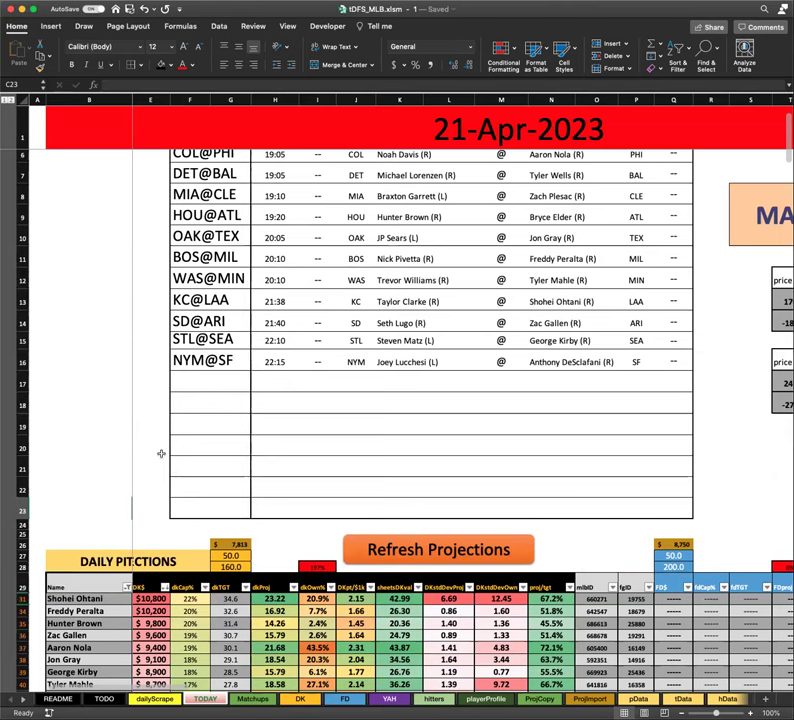
{"action": "scroll", "coordinate": [160, 454], "scroll_direction": "up", "scroll_amount": 4}
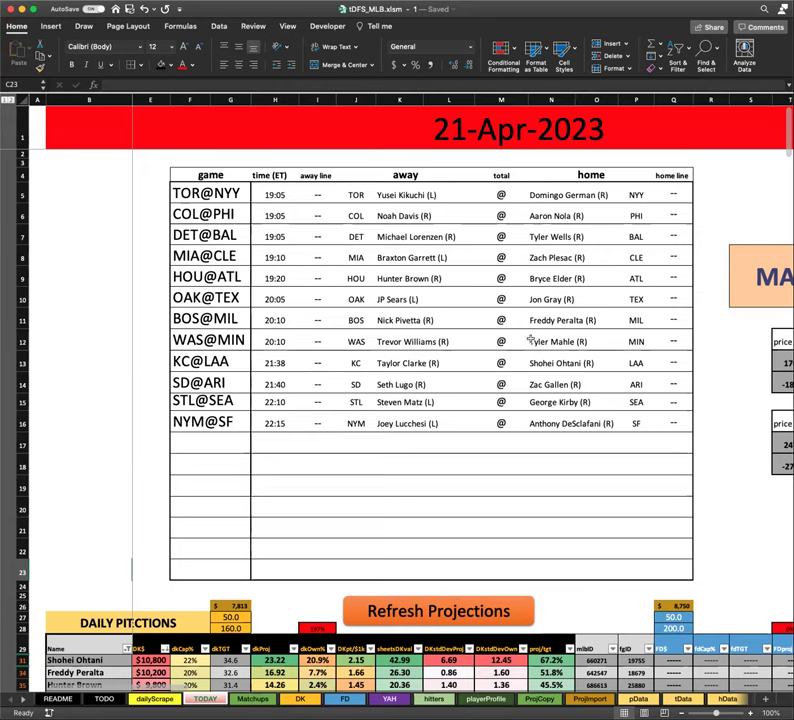
Step: Go to the Matchups sheet and set its game selector to TOR@NYY
{"action": "left_click", "coordinate": [184, 196]}
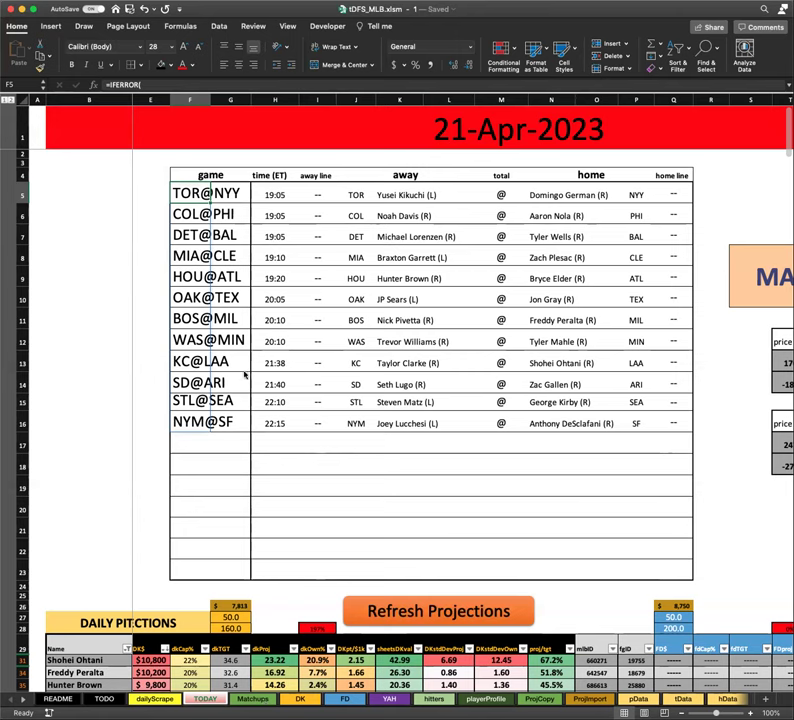
{"action": "left_click", "coordinate": [205, 422]}
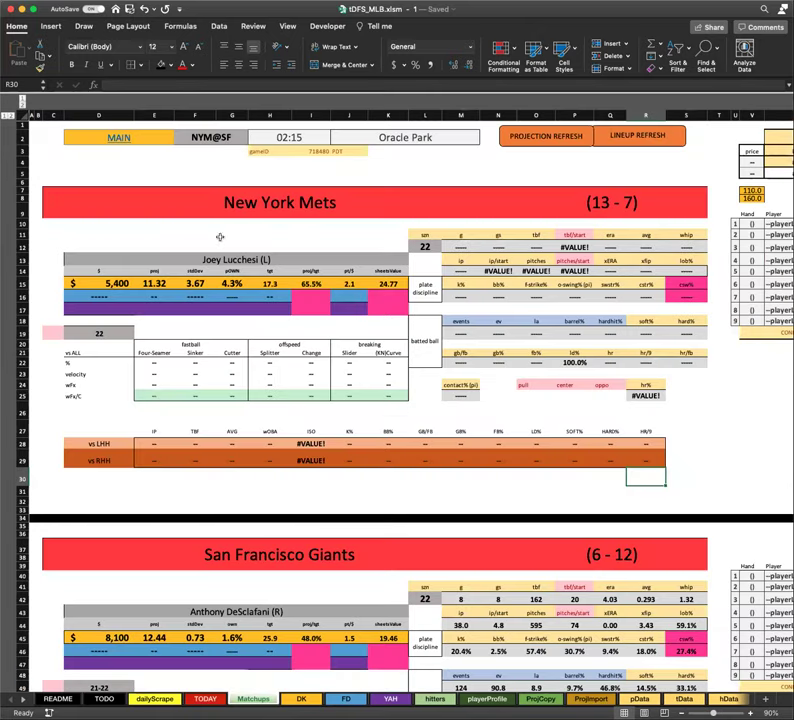
{"action": "left_click", "coordinate": [250, 139]}
{"action": "left_click", "coordinate": [253, 140]}
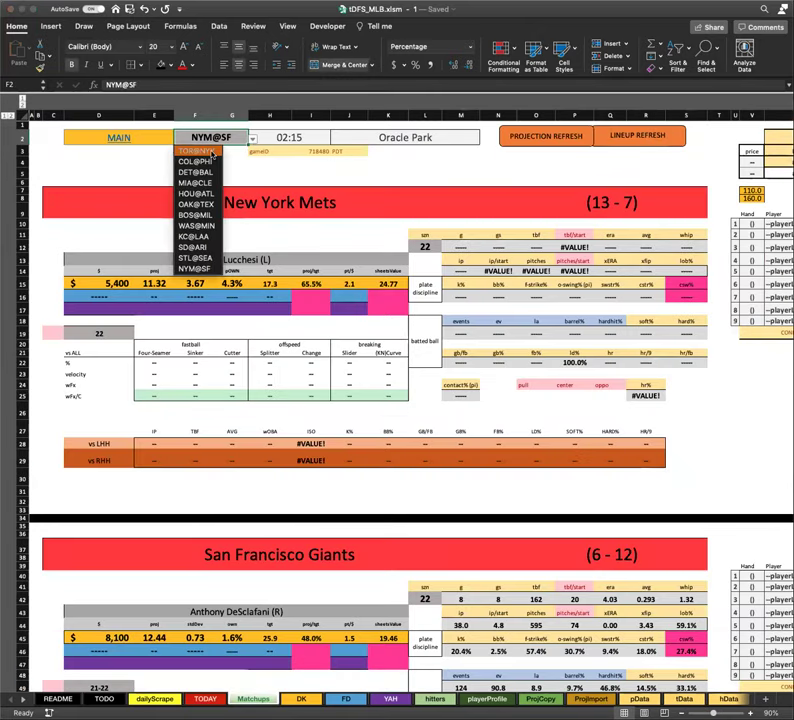
{"action": "left_click", "coordinate": [211, 152]}
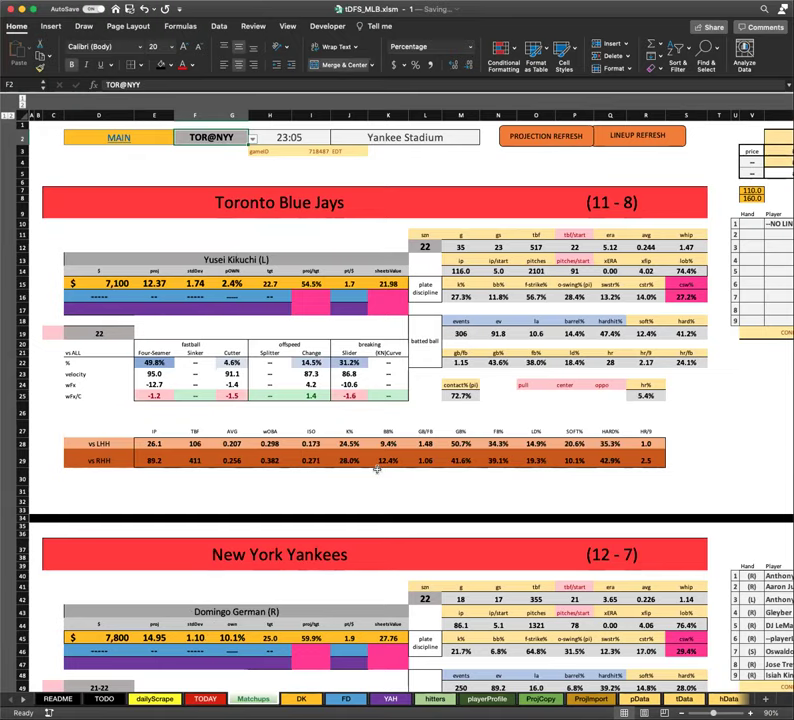
Step: Review the Toronto and New York starting pitchers' projections and stats, the Toronto pitcher's salary formula, and the Yankees lineup
{"action": "scroll", "coordinate": [372, 472], "scroll_direction": "down", "scroll_amount": 3}
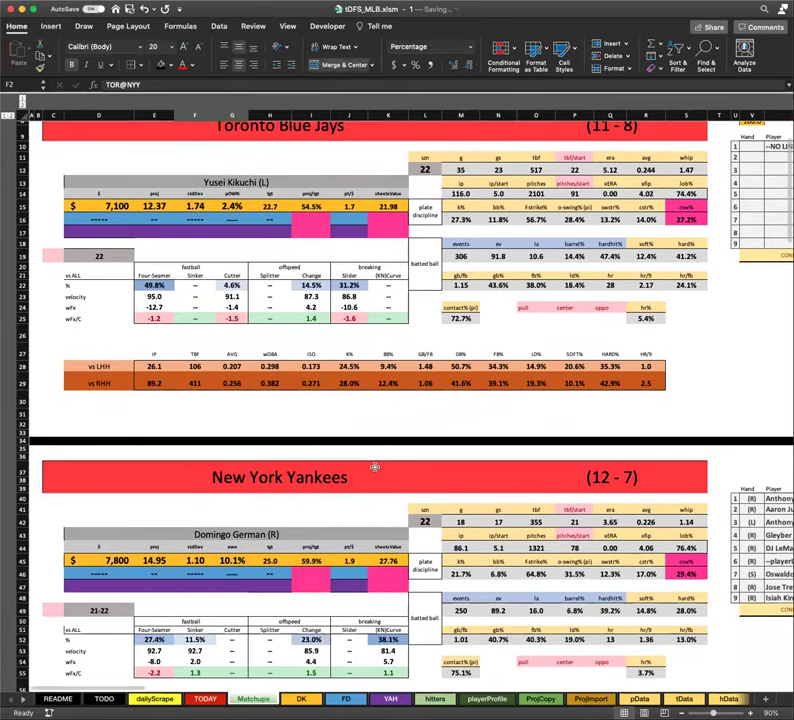
{"action": "scroll", "coordinate": [376, 449], "scroll_direction": "up", "scroll_amount": 3}
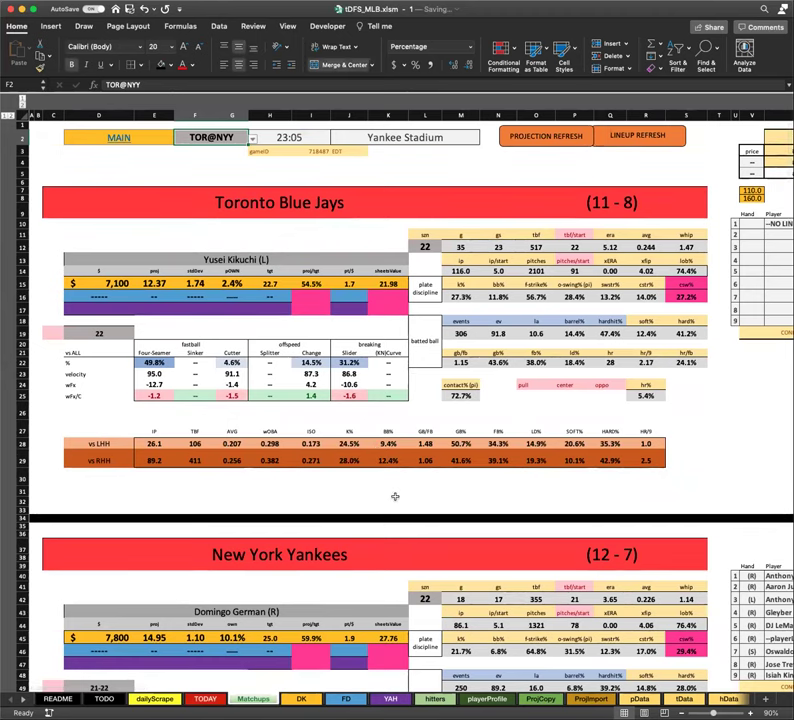
{"action": "scroll", "coordinate": [395, 496], "scroll_direction": "down", "scroll_amount": 4}
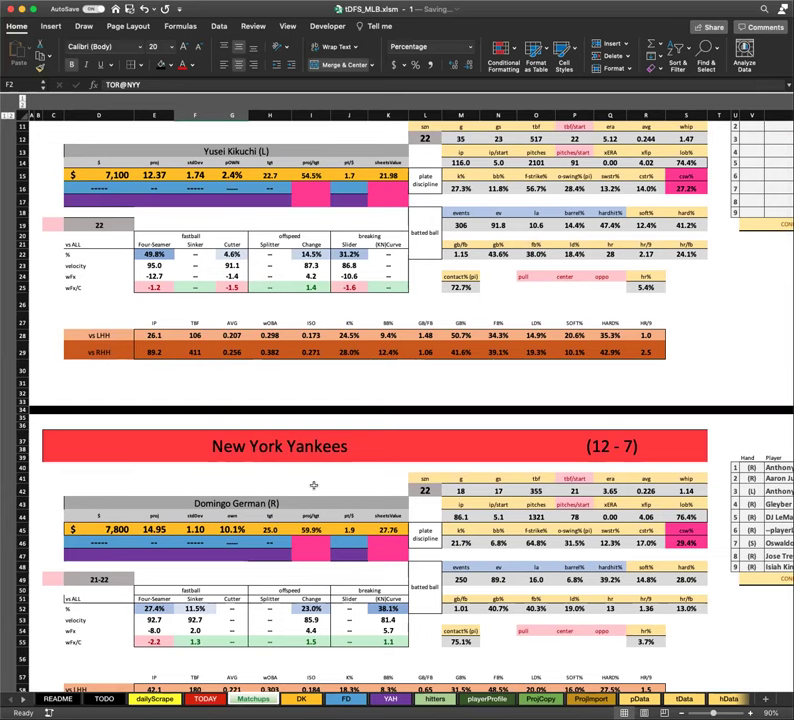
{"action": "scroll", "coordinate": [314, 482], "scroll_direction": "up", "scroll_amount": 5}
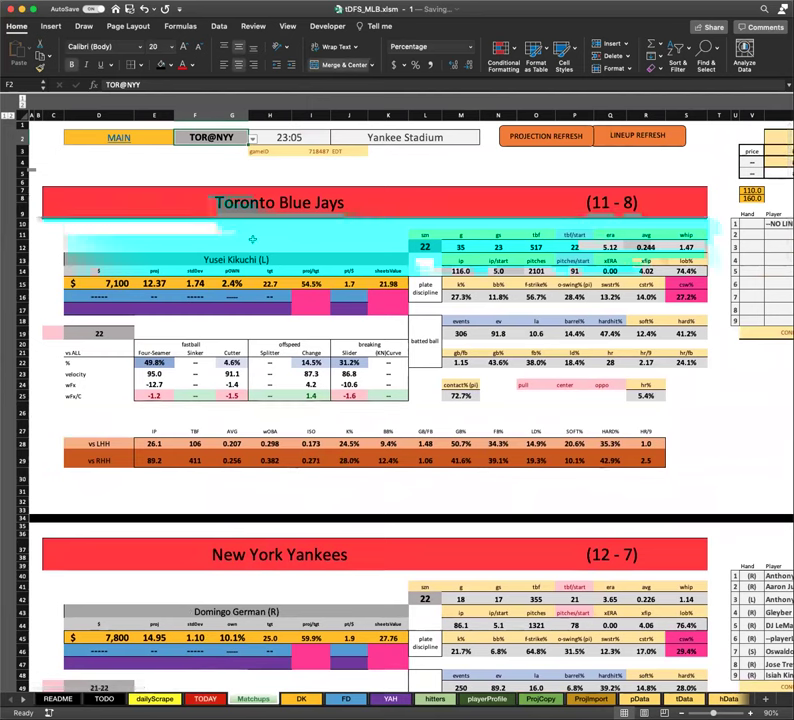
{"action": "left_click", "coordinate": [102, 282]}
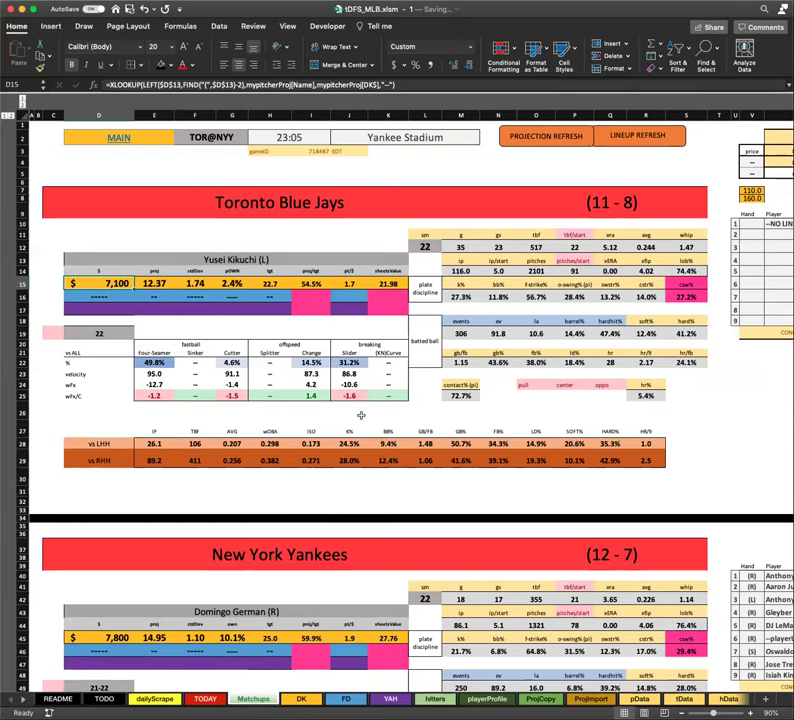
{"action": "scroll", "coordinate": [358, 414], "scroll_direction": "down", "scroll_amount": 5}
{"action": "scroll", "coordinate": [415, 420], "scroll_direction": "down", "scroll_amount": 3}
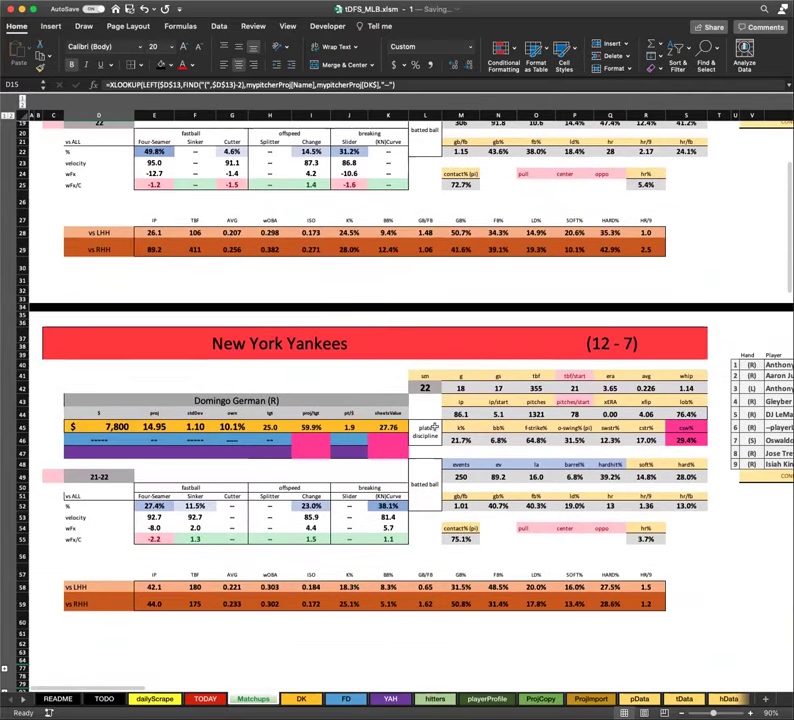
{"action": "scroll", "coordinate": [430, 425], "scroll_direction": "right", "scroll_amount": 2}
{"action": "scroll", "coordinate": [432, 427], "scroll_direction": "right", "scroll_amount": 3}
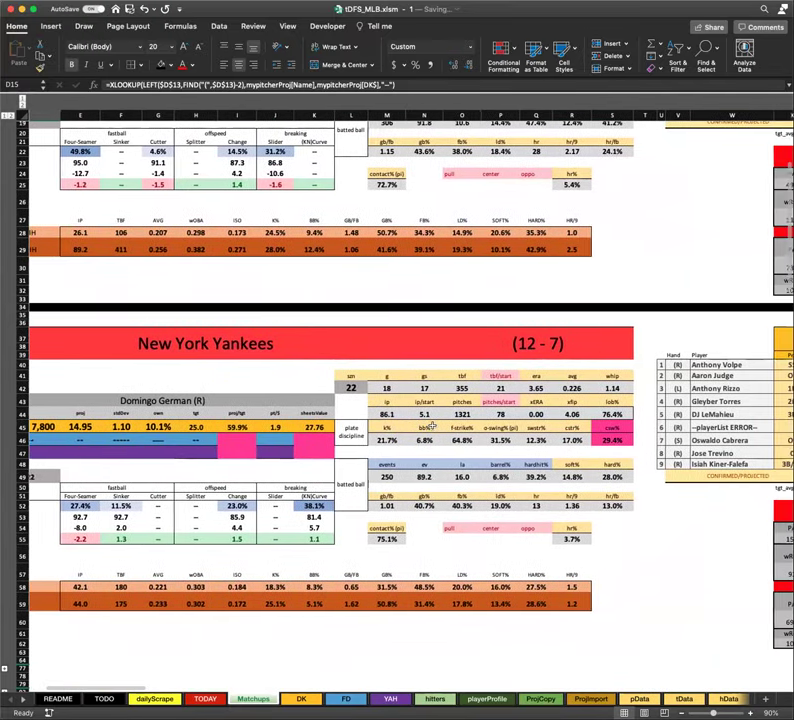
{"action": "scroll", "coordinate": [432, 425], "scroll_direction": "right", "scroll_amount": 2}
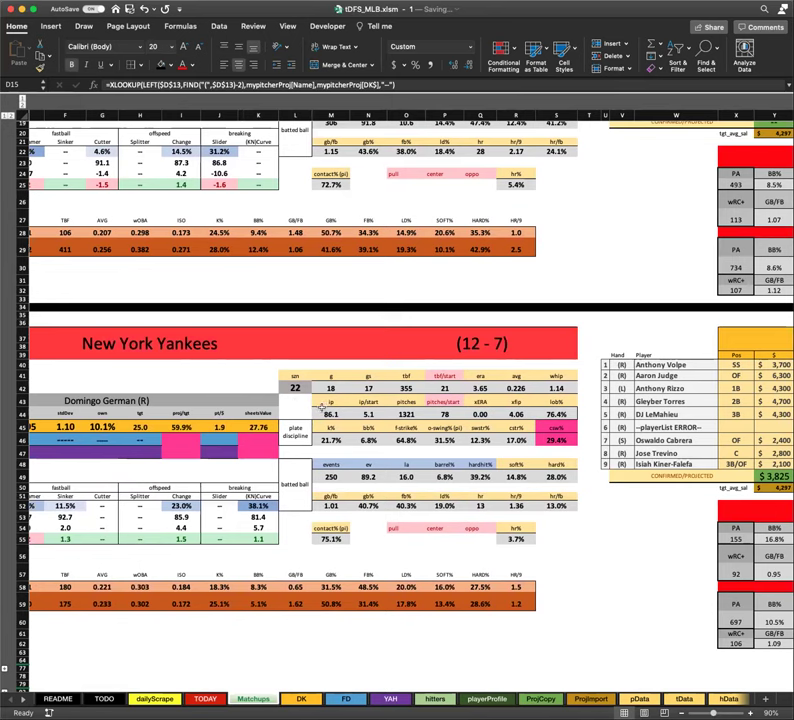
{"action": "scroll", "coordinate": [427, 372], "scroll_direction": "left", "scroll_amount": 5}
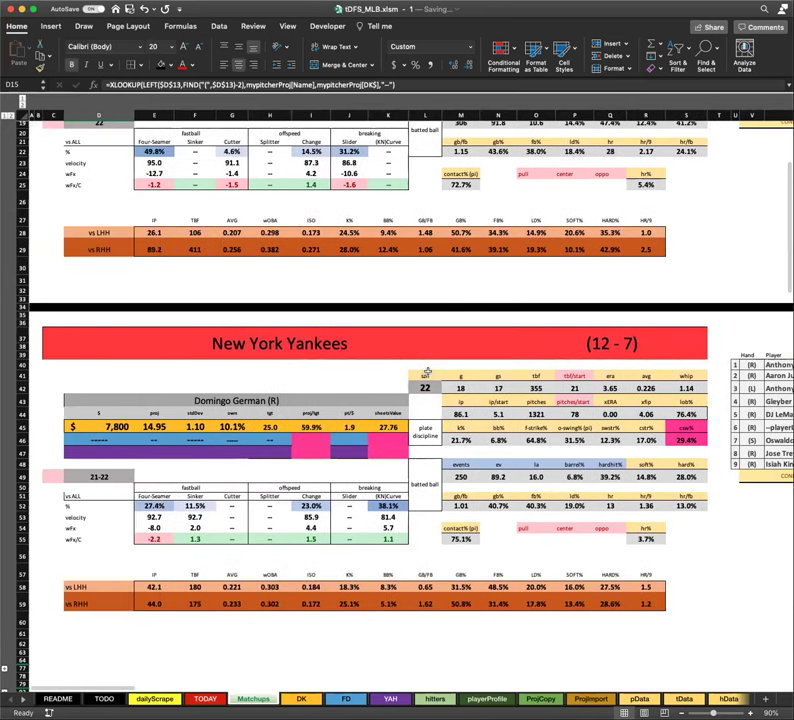
Step: Compare both TOR@NYY starters' pitch mix, batted-ball and handedness splits, and inspect the Toronto pitcher's projected ownership cell
{"action": "scroll", "coordinate": [482, 318], "scroll_direction": "up", "scroll_amount": 4}
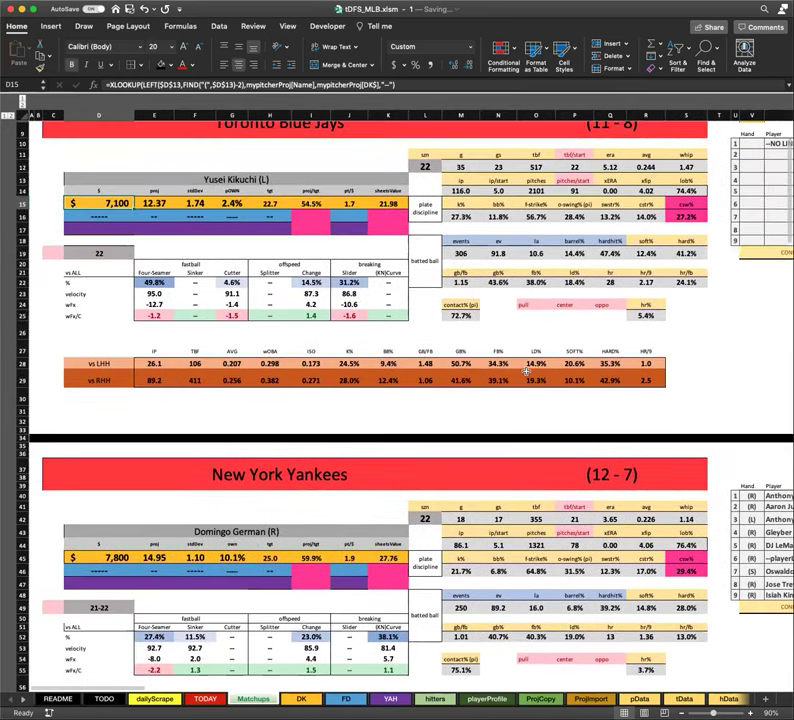
{"action": "scroll", "coordinate": [527, 371], "scroll_direction": "up", "scroll_amount": 1}
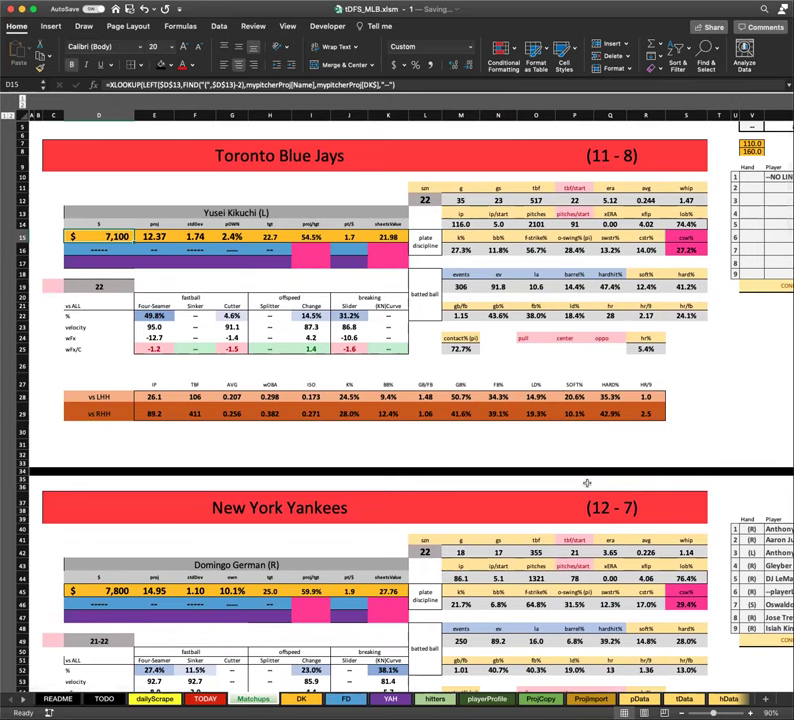
{"action": "scroll", "coordinate": [218, 567], "scroll_direction": "down", "scroll_amount": 3}
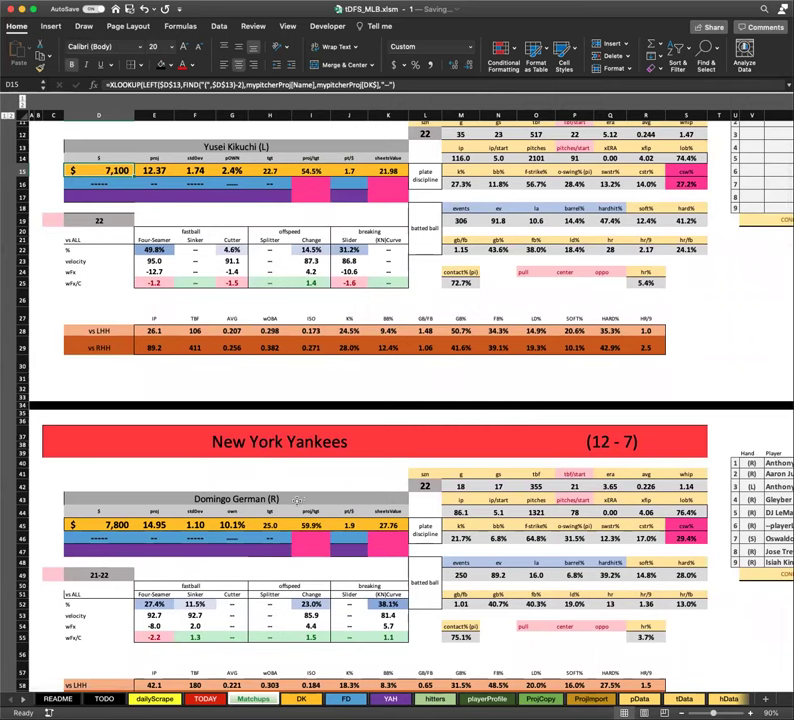
{"action": "scroll", "coordinate": [300, 510], "scroll_direction": "down", "scroll_amount": 3}
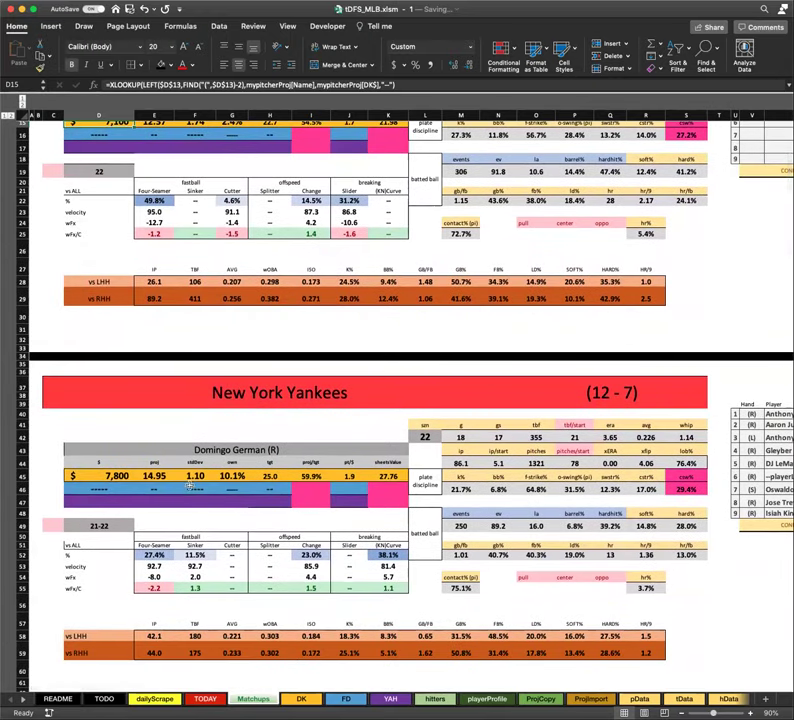
{"action": "scroll", "coordinate": [415, 408], "scroll_direction": "up", "scroll_amount": 10}
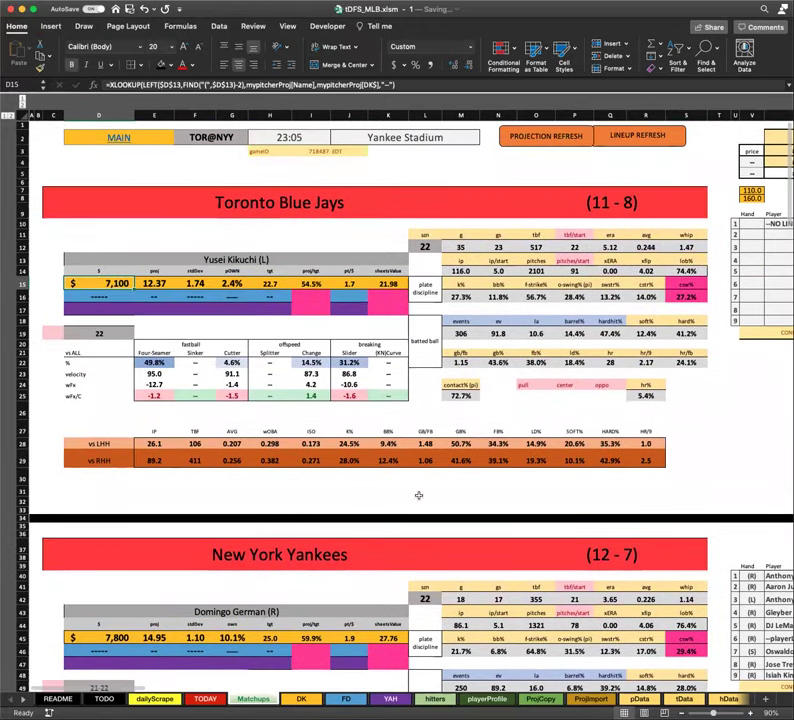
{"action": "left_click", "coordinate": [422, 491]}
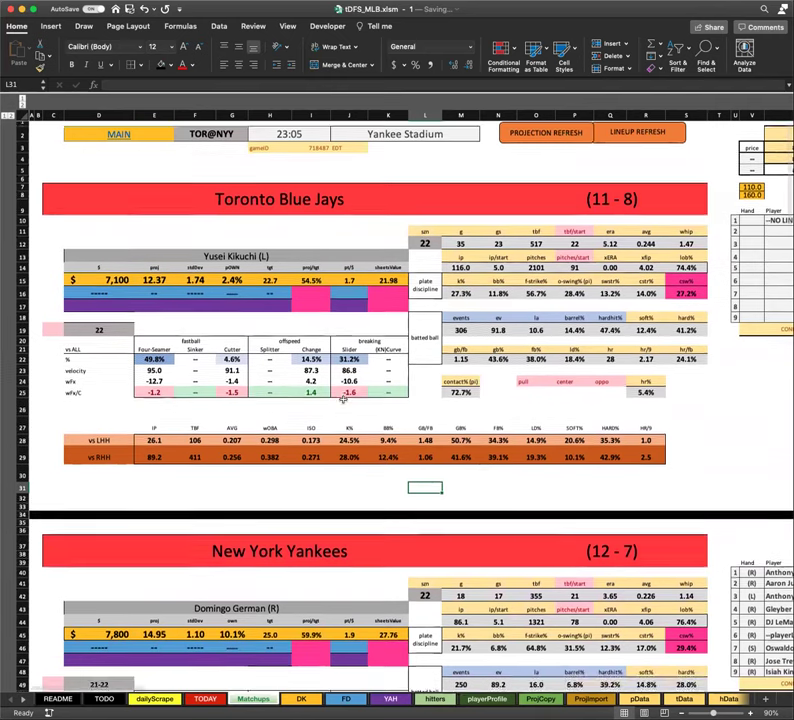
{"action": "scroll", "coordinate": [343, 399], "scroll_direction": "down", "scroll_amount": 2}
{"action": "scroll", "coordinate": [343, 399], "scroll_direction": "down", "scroll_amount": 3}
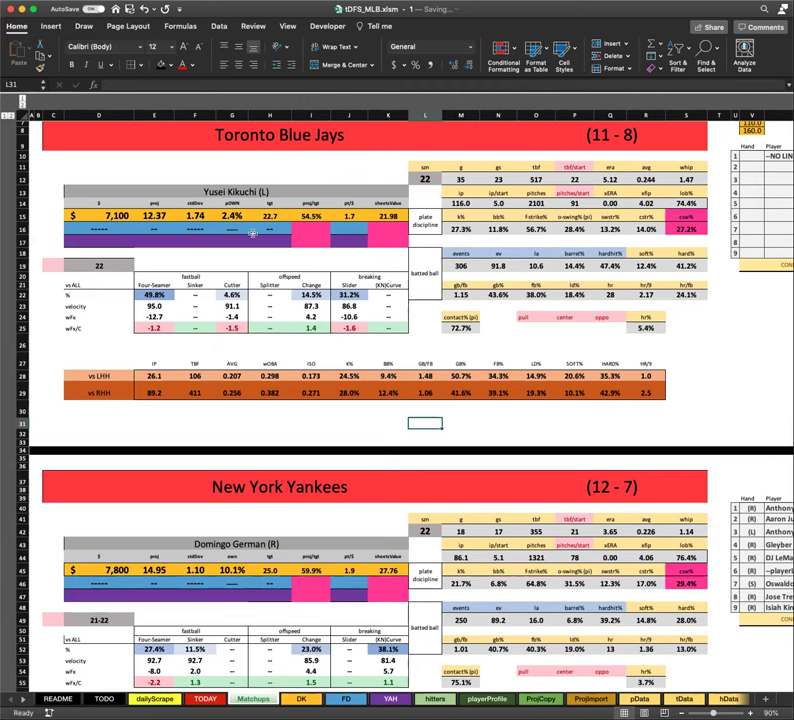
{"action": "left_click", "coordinate": [235, 218]}
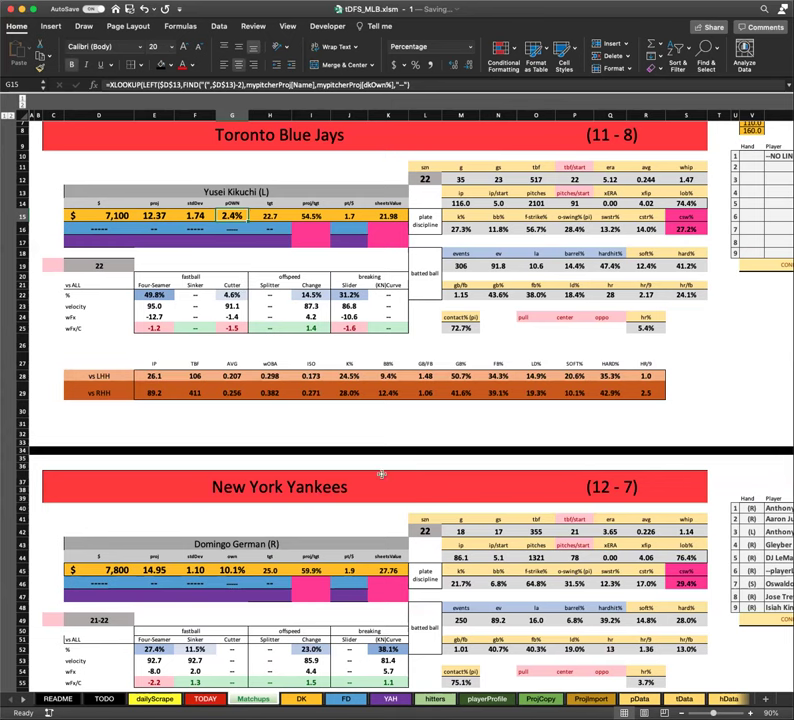
{"action": "scroll", "coordinate": [340, 409], "scroll_direction": "up", "scroll_amount": 3}
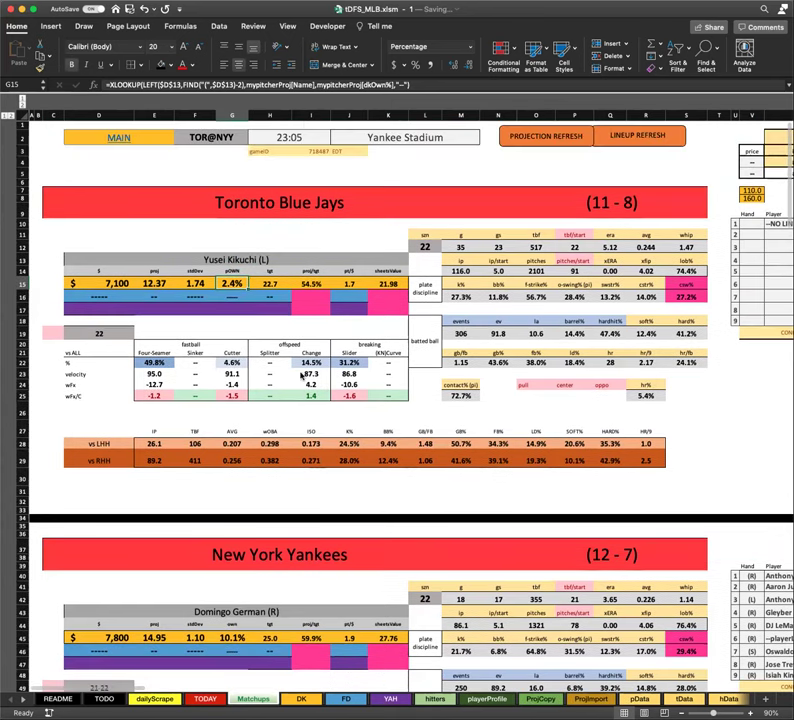
Step: Change the matchup game to COL@PHI and review the Colorado and Philadelphia starting pitchers' stats
{"action": "left_click", "coordinate": [236, 143]}
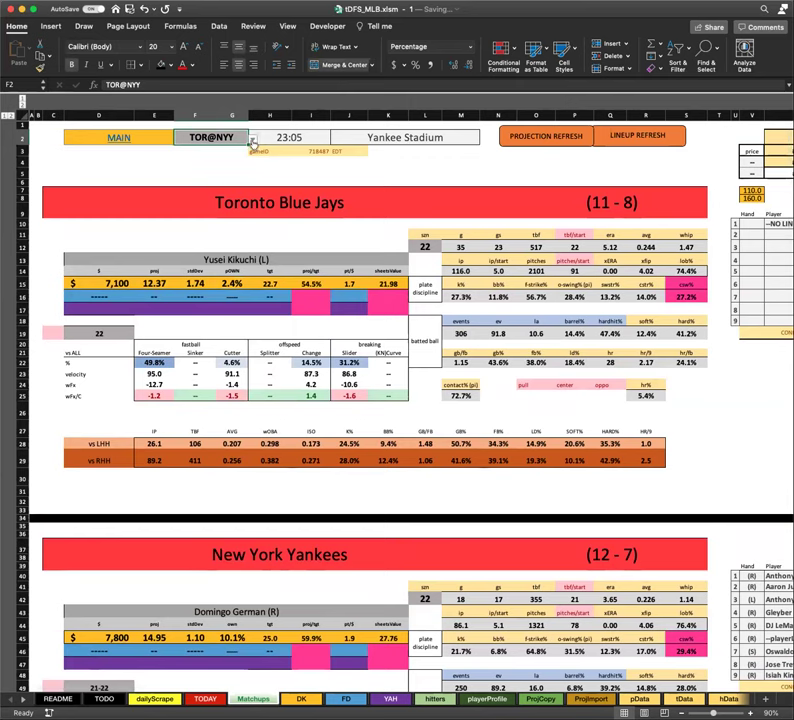
{"action": "left_click", "coordinate": [253, 141]}
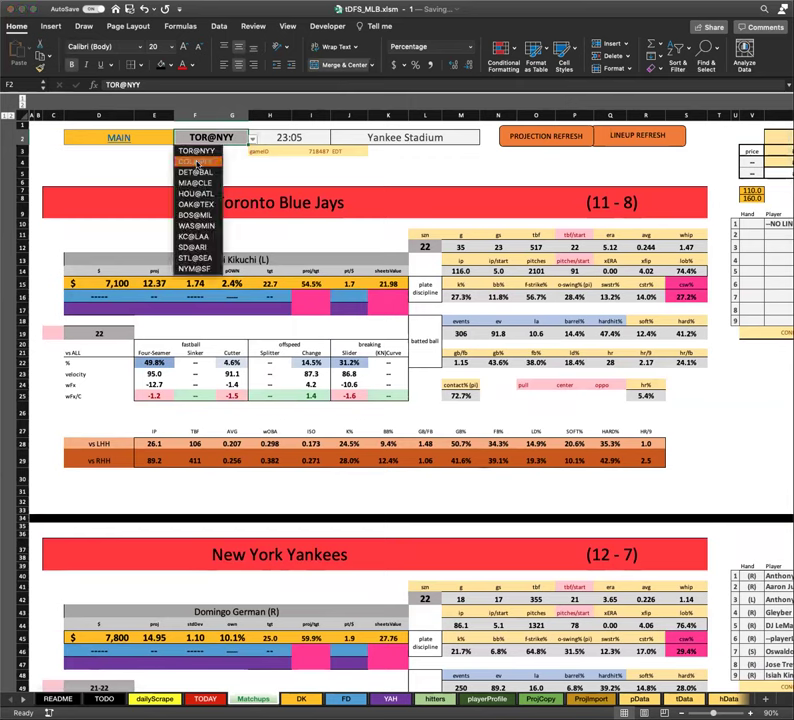
{"action": "left_click", "coordinate": [198, 162]}
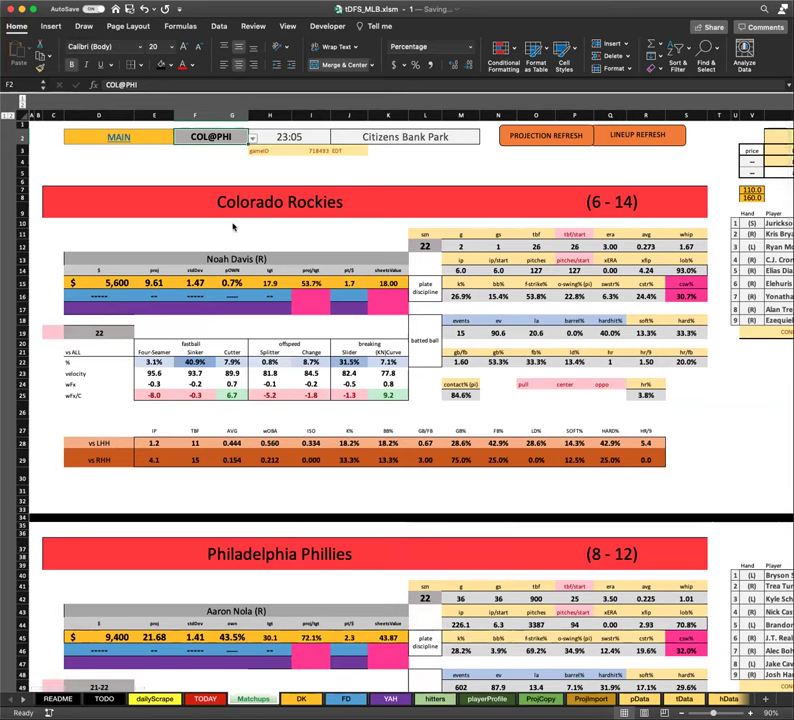
{"action": "scroll", "coordinate": [170, 290], "scroll_direction": "down", "scroll_amount": 1}
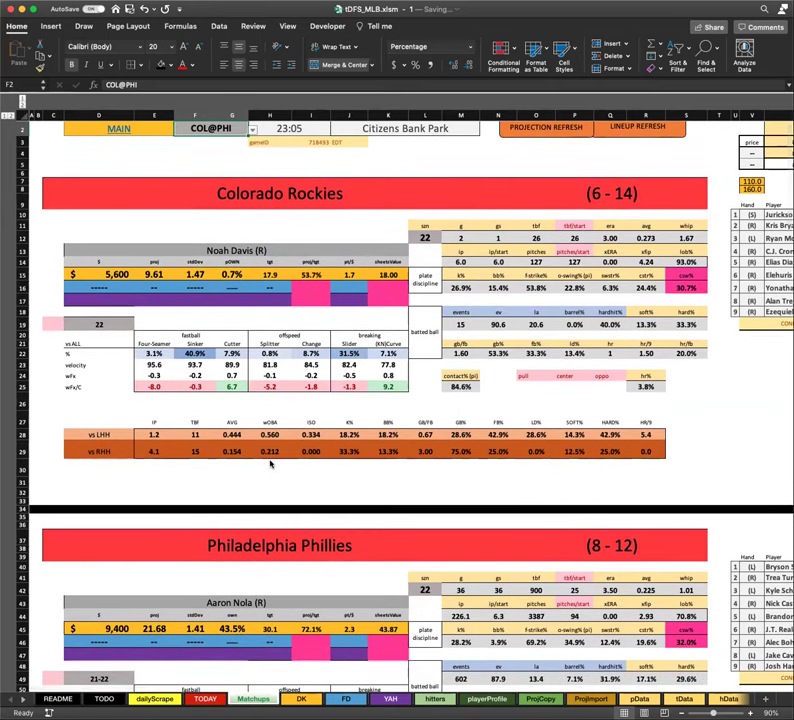
{"action": "scroll", "coordinate": [270, 463], "scroll_direction": "down", "scroll_amount": 3}
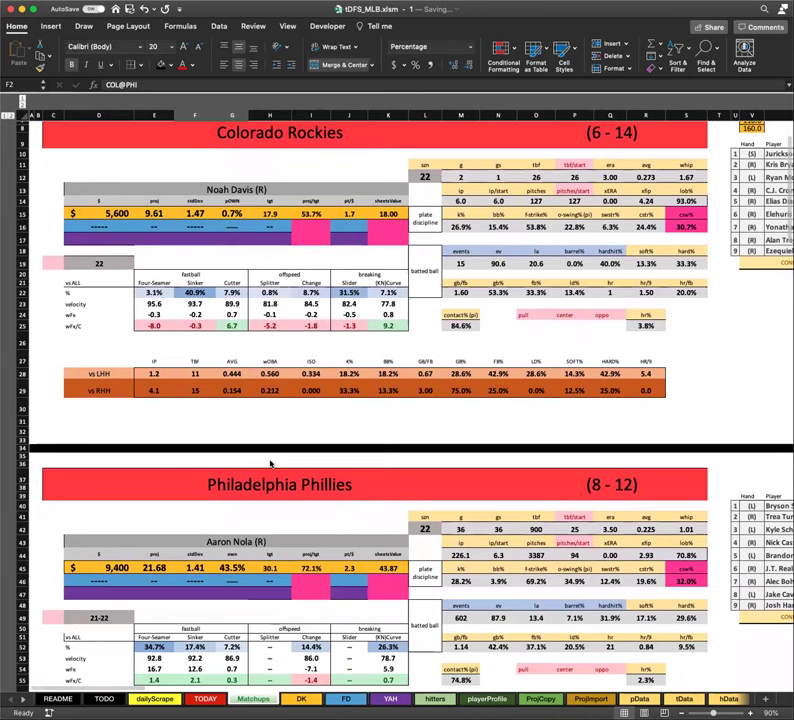
{"action": "scroll", "coordinate": [270, 463], "scroll_direction": "up", "scroll_amount": 1}
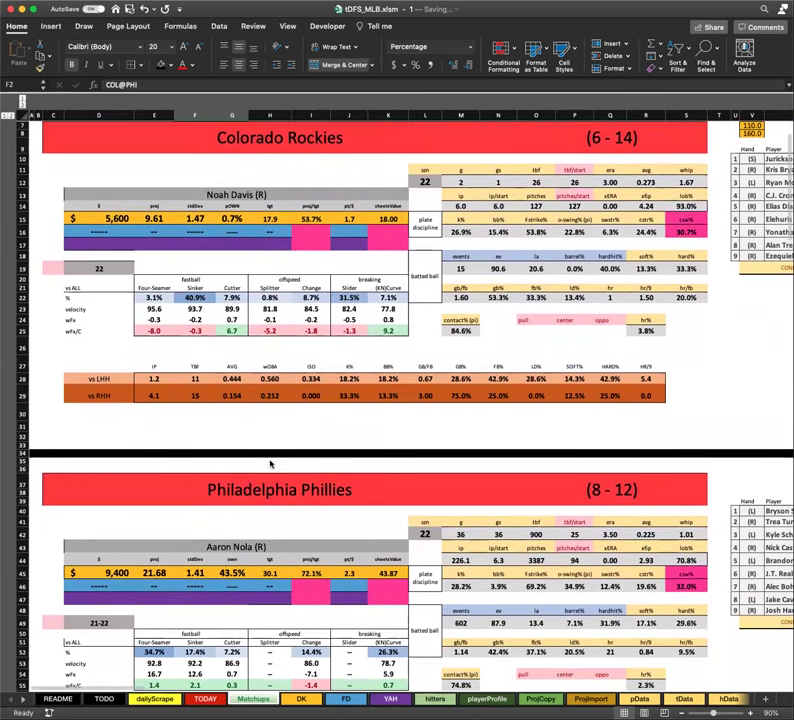
Step: Compare the Colorado and Philadelphia starters' pitch mix and handedness splits, and inspect the Colorado pitcher's salary formula
{"action": "scroll", "coordinate": [270, 463], "scroll_direction": "up", "scroll_amount": 2}
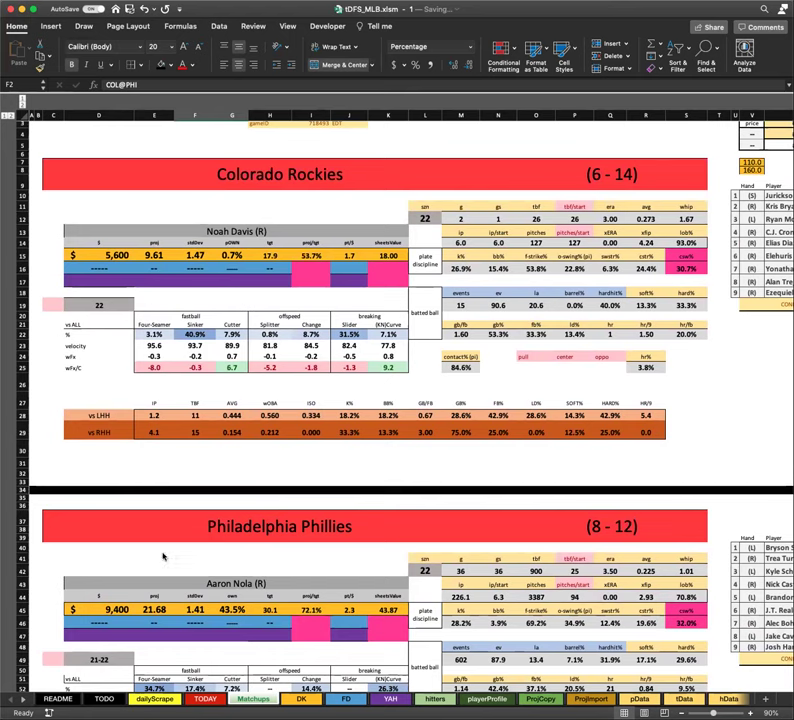
{"action": "scroll", "coordinate": [215, 537], "scroll_direction": "down", "scroll_amount": 1}
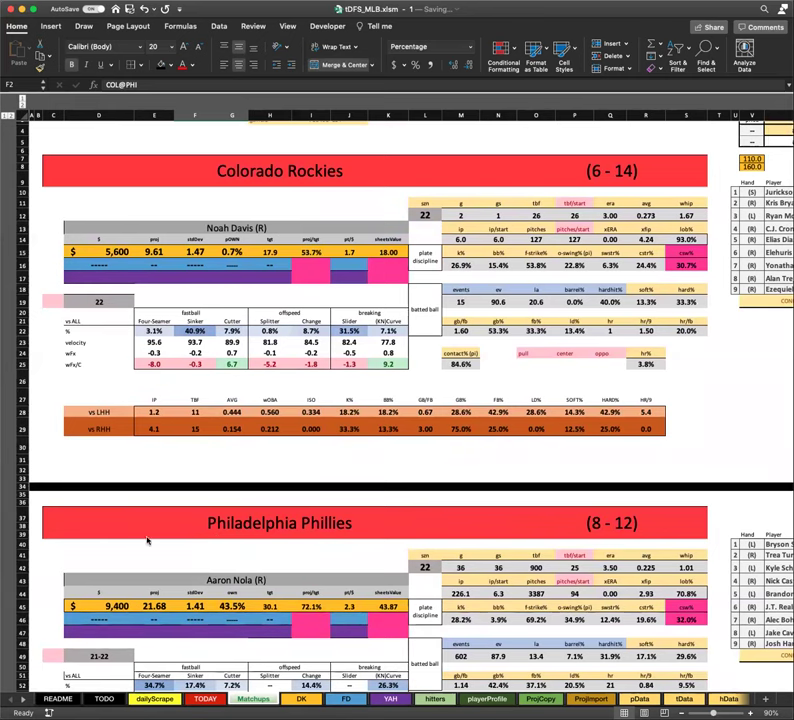
{"action": "scroll", "coordinate": [190, 590], "scroll_direction": "down", "scroll_amount": 5}
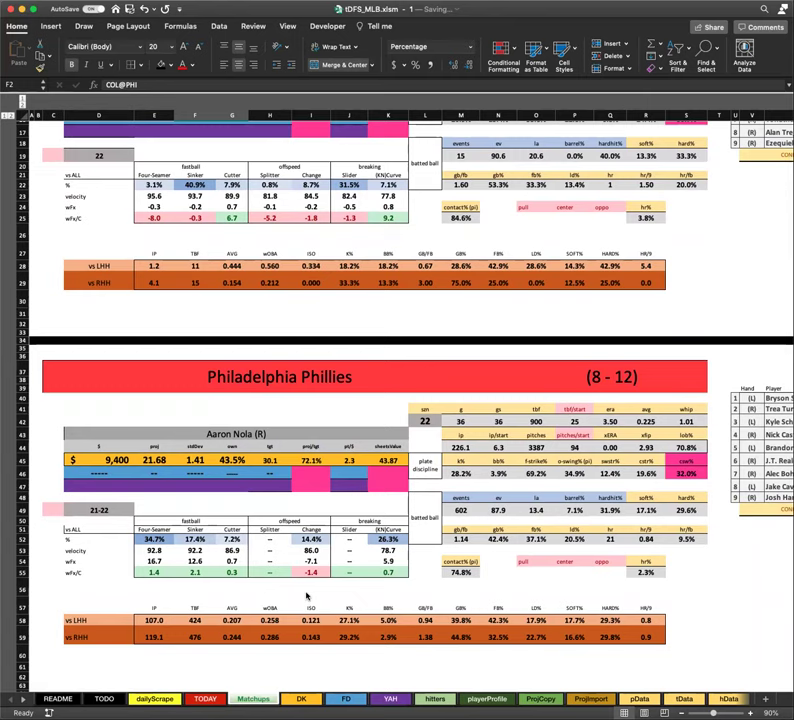
{"action": "scroll", "coordinate": [306, 596], "scroll_direction": "up", "scroll_amount": 6}
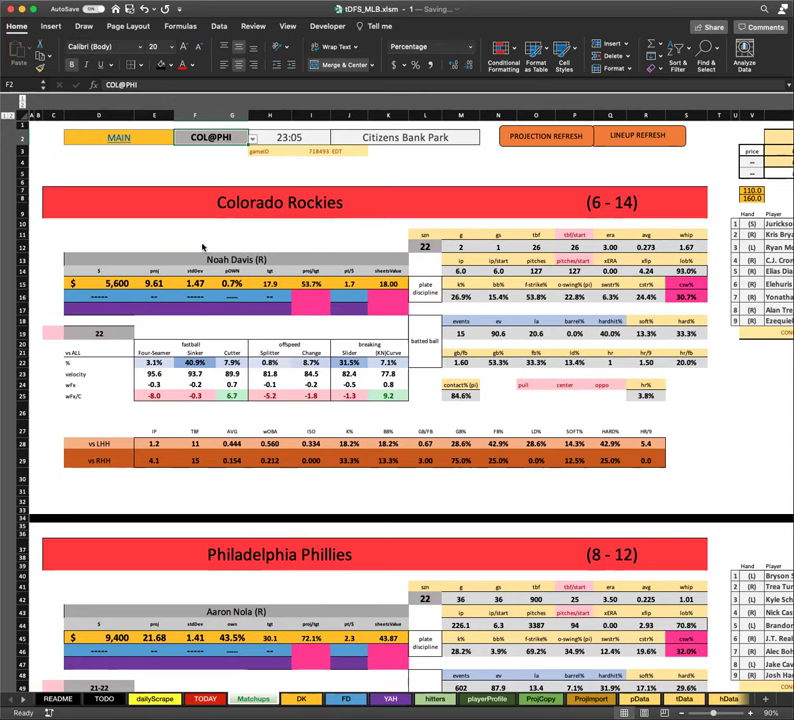
{"action": "left_click", "coordinate": [110, 284]}
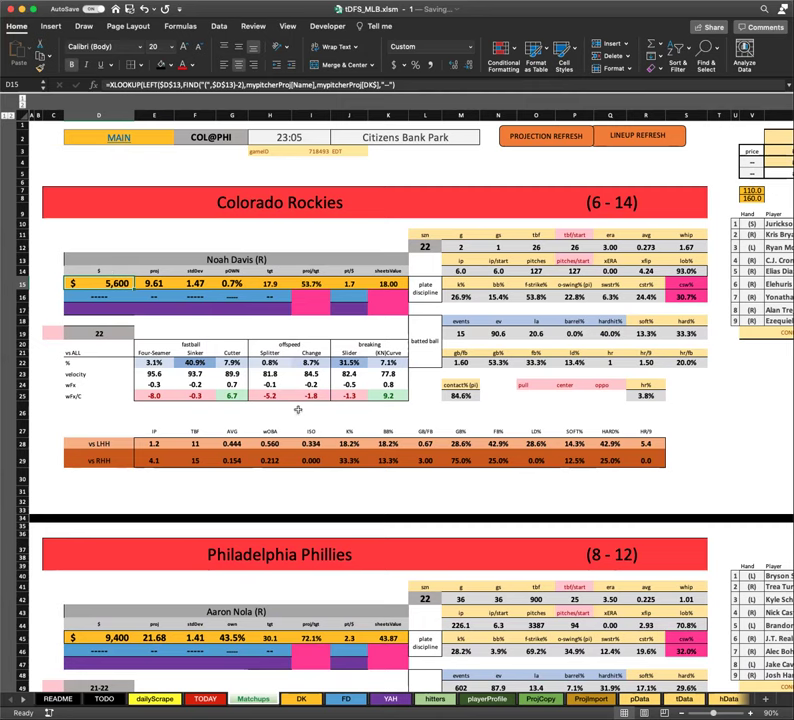
Step: Review the Philadelphia starter's stats beside both COL@PHI lineups, and inspect the BB% formula in the Phillies' team batting stats
{"action": "scroll", "coordinate": [300, 410], "scroll_direction": "down", "scroll_amount": 3}
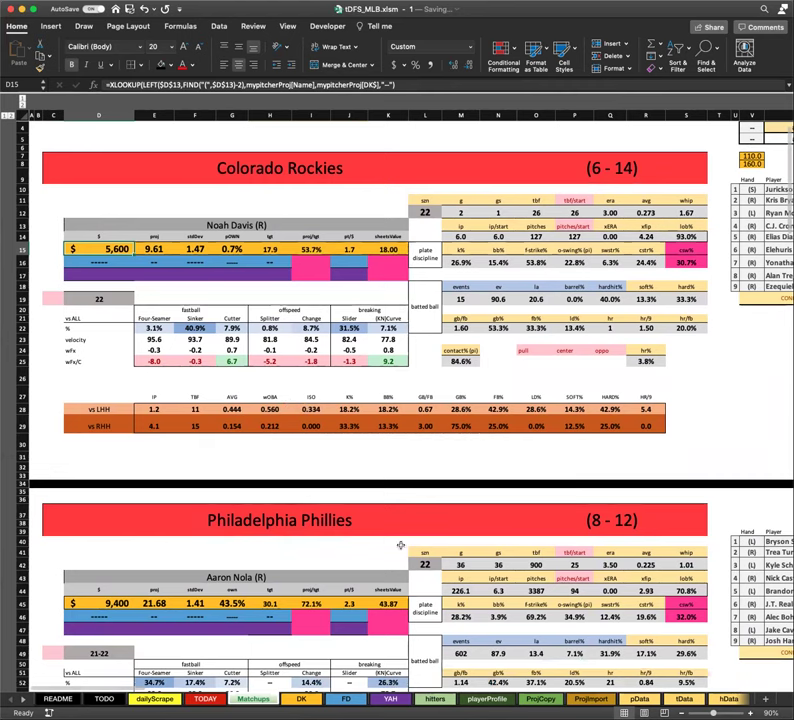
{"action": "scroll", "coordinate": [287, 478], "scroll_direction": "down", "scroll_amount": 5}
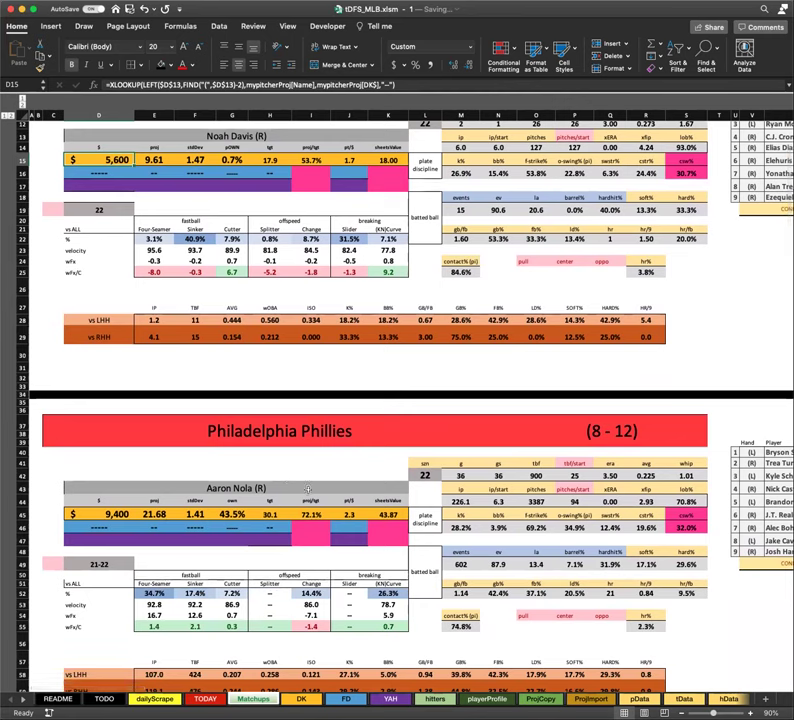
{"action": "scroll", "coordinate": [330, 495], "scroll_direction": "right", "scroll_amount": 4}
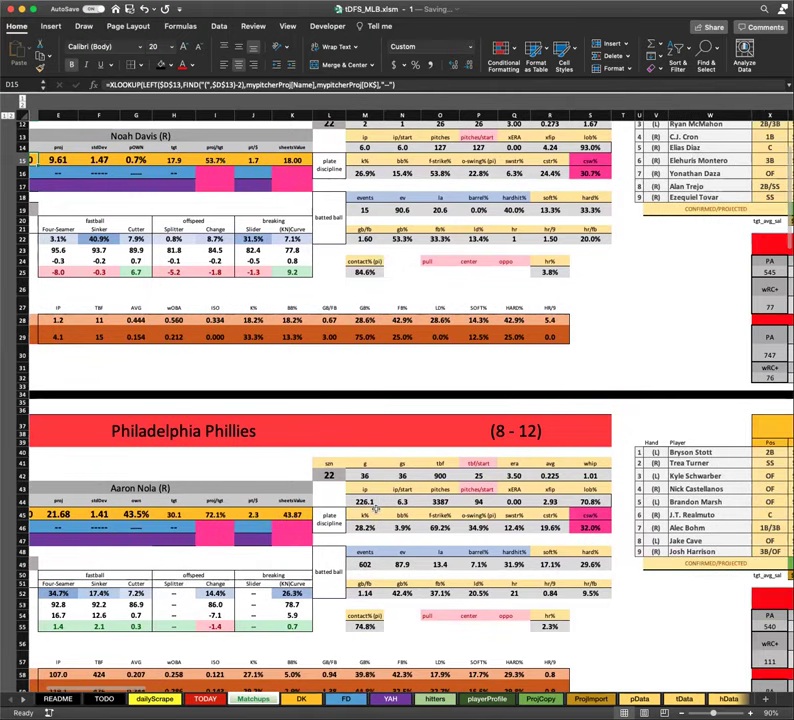
{"action": "scroll", "coordinate": [375, 509], "scroll_direction": "right", "scroll_amount": 2}
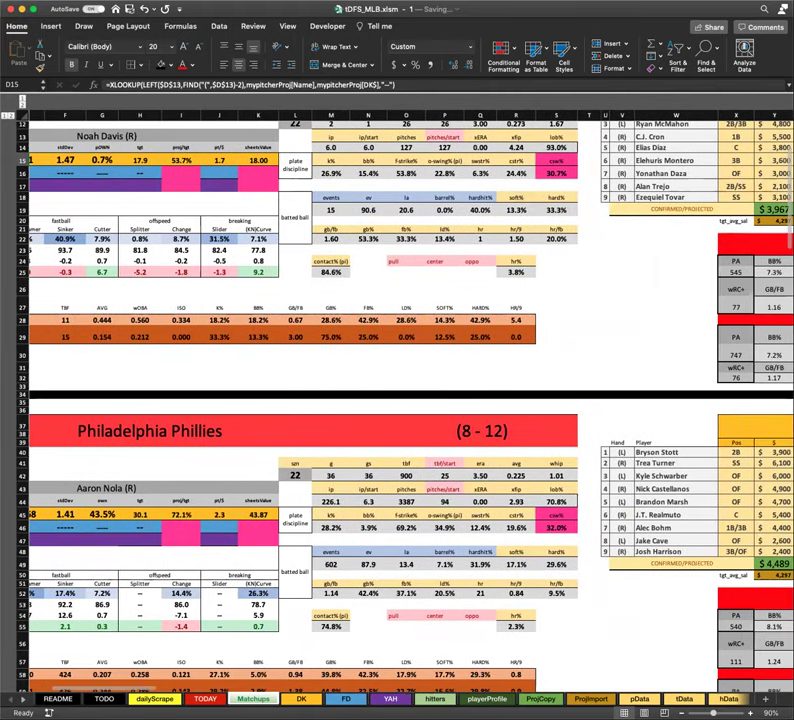
{"action": "left_click", "coordinate": [762, 625]}
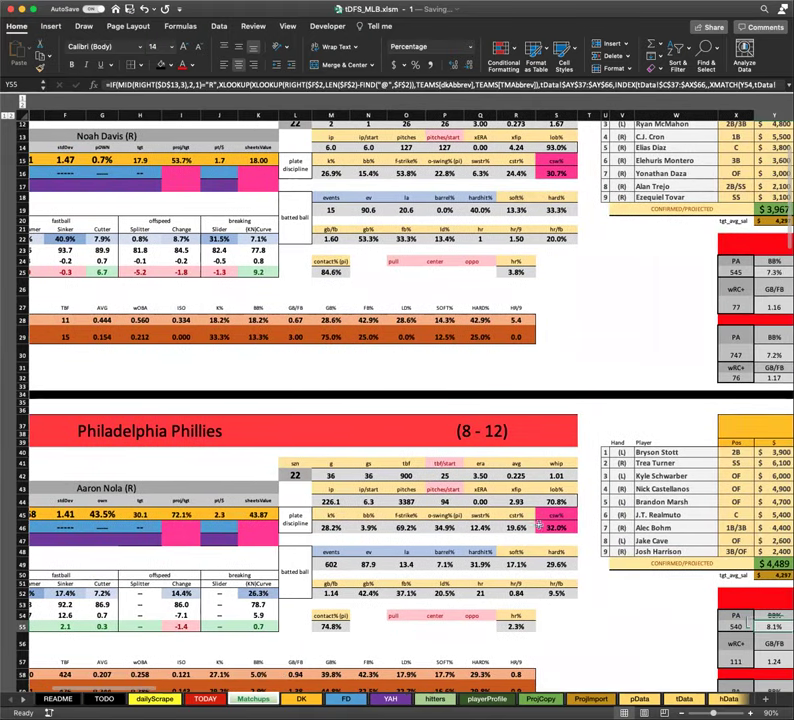
{"action": "scroll", "coordinate": [500, 590], "scroll_direction": "right", "scroll_amount": 1}
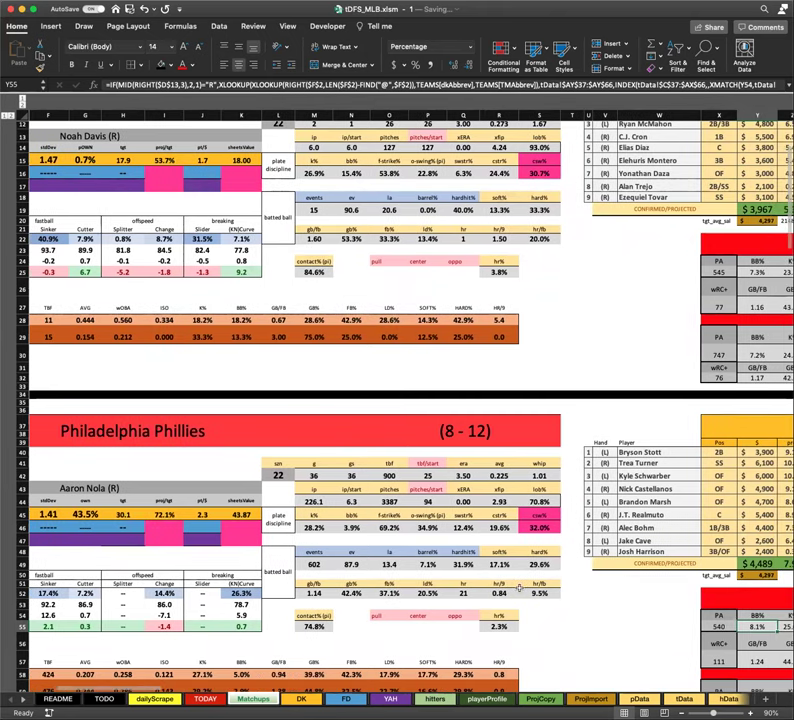
{"action": "scroll", "coordinate": [512, 585], "scroll_direction": "left", "scroll_amount": 1}
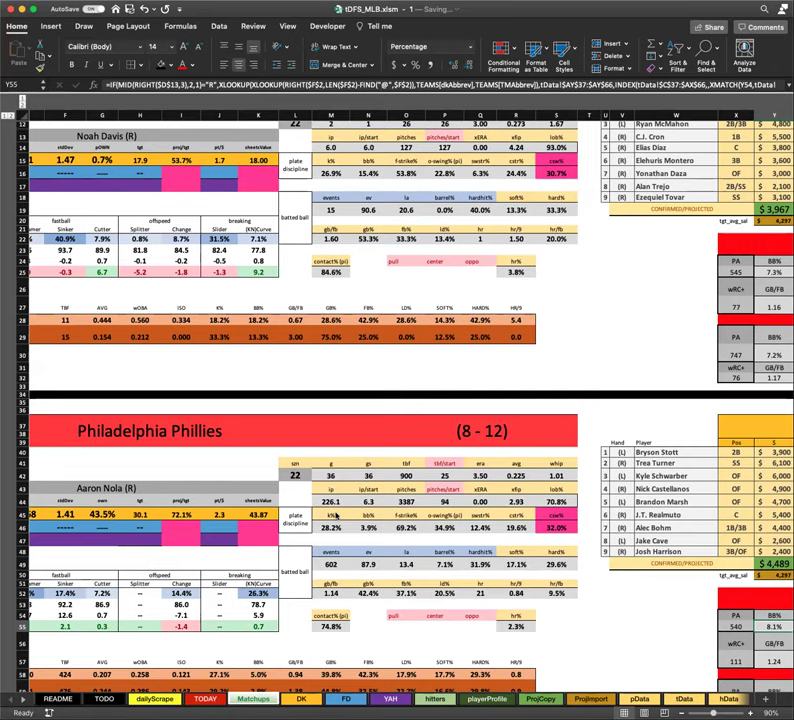
{"action": "scroll", "coordinate": [336, 515], "scroll_direction": "up", "scroll_amount": 5}
{"action": "scroll", "coordinate": [340, 540], "scroll_direction": "left", "scroll_amount": 3}
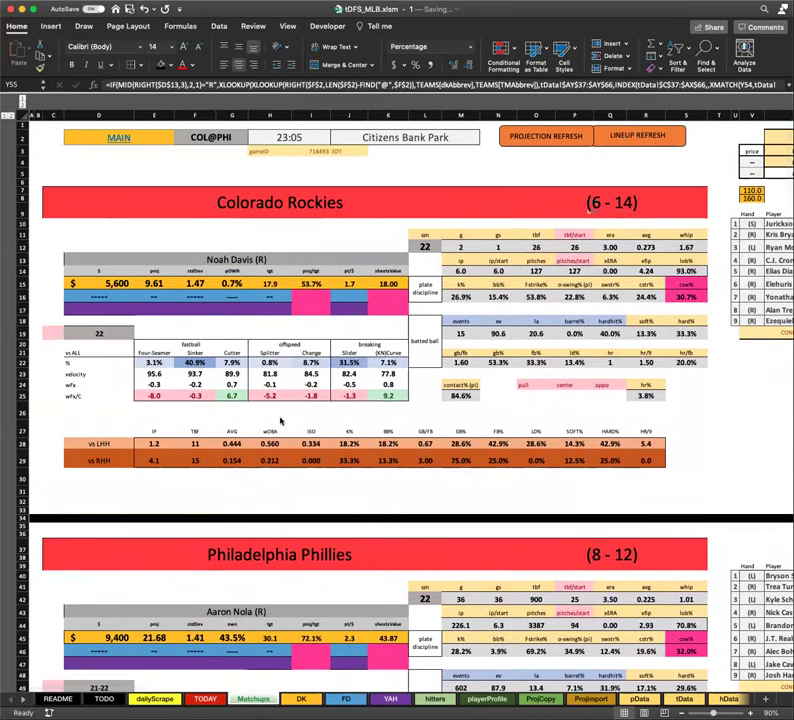
Step: Inspect the Philadelphia pitcher's salary and projection formulas and compare his numbers with the Colorado starter's
{"action": "scroll", "coordinate": [281, 421], "scroll_direction": "down", "scroll_amount": 5}
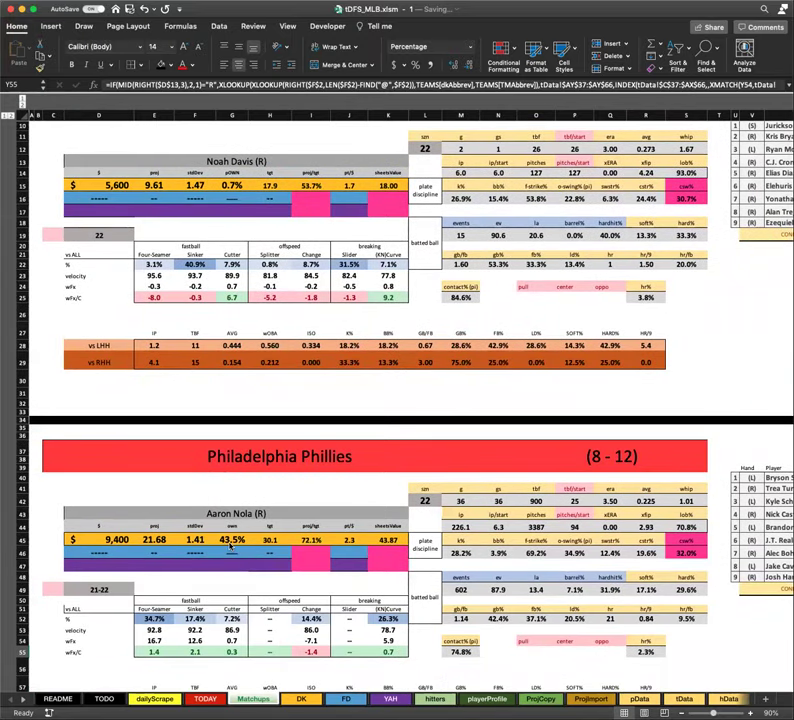
{"action": "left_click", "coordinate": [118, 540]}
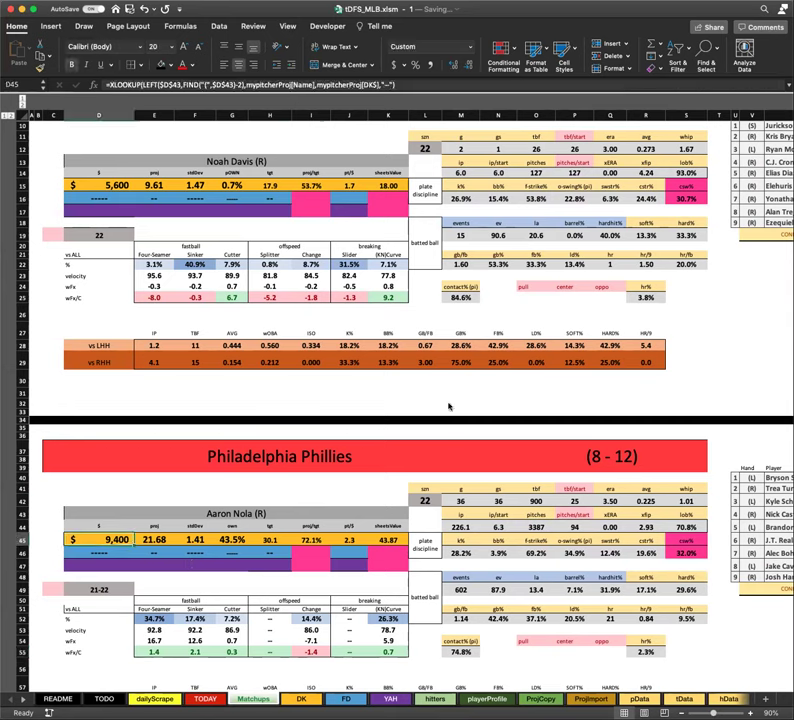
{"action": "scroll", "coordinate": [454, 407], "scroll_direction": "up", "scroll_amount": 2}
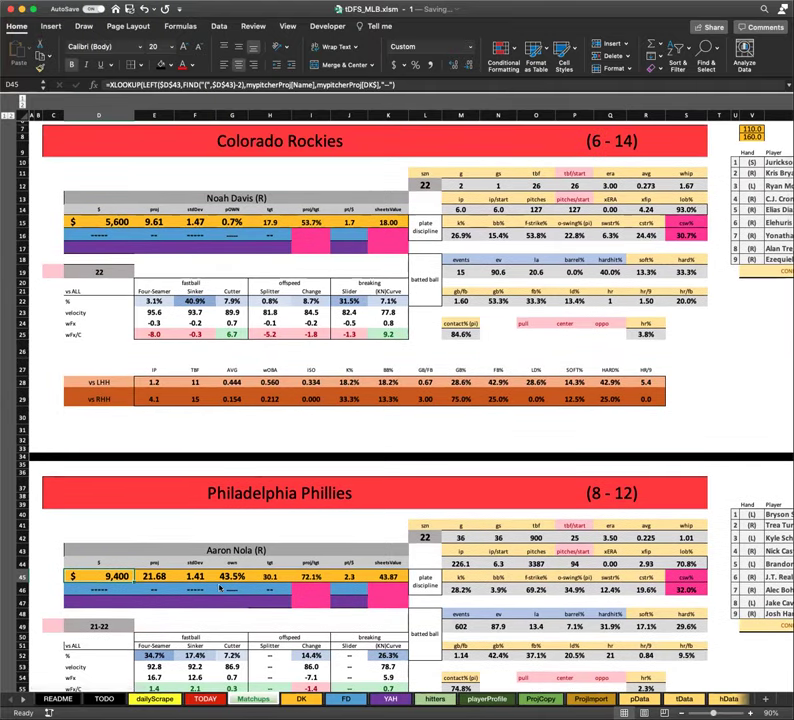
{"action": "left_click", "coordinate": [162, 577]}
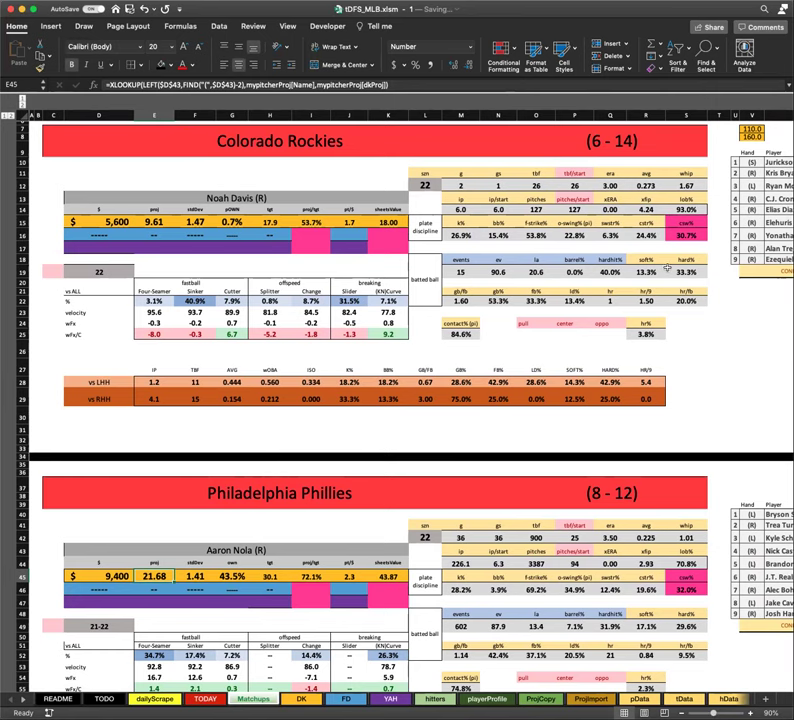
{"action": "scroll", "coordinate": [355, 465], "scroll_direction": "down", "scroll_amount": 1}
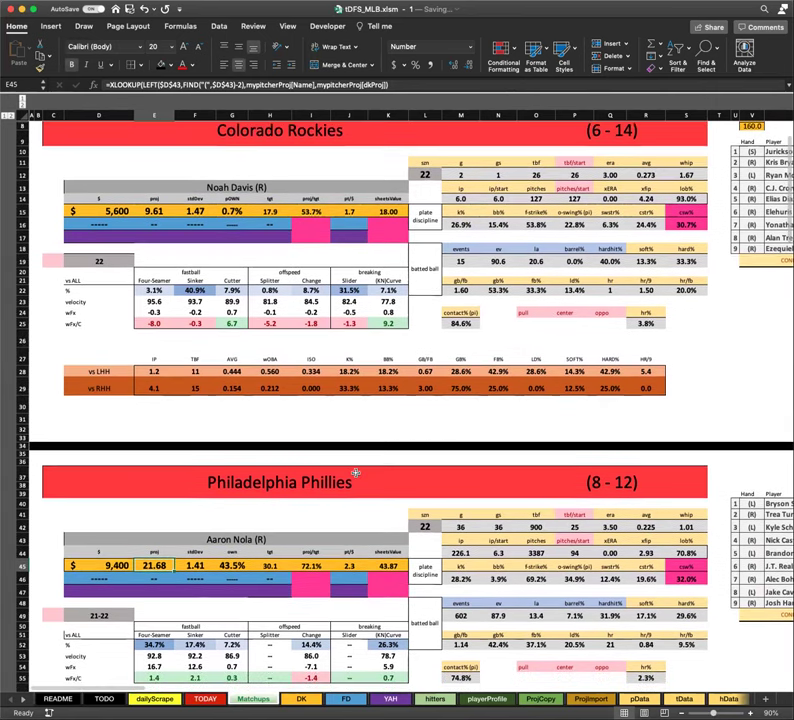
{"action": "scroll", "coordinate": [355, 467], "scroll_direction": "up", "scroll_amount": 1}
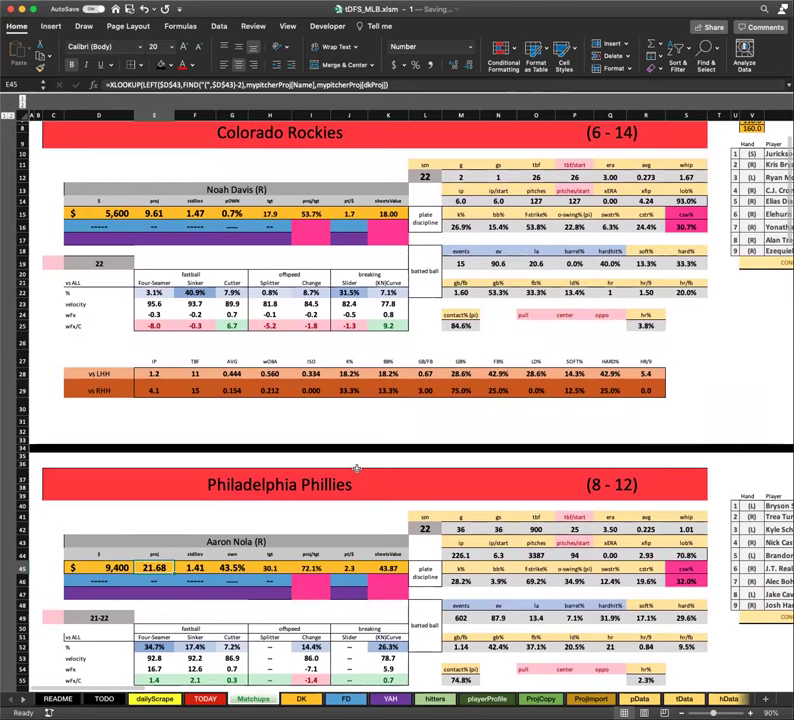
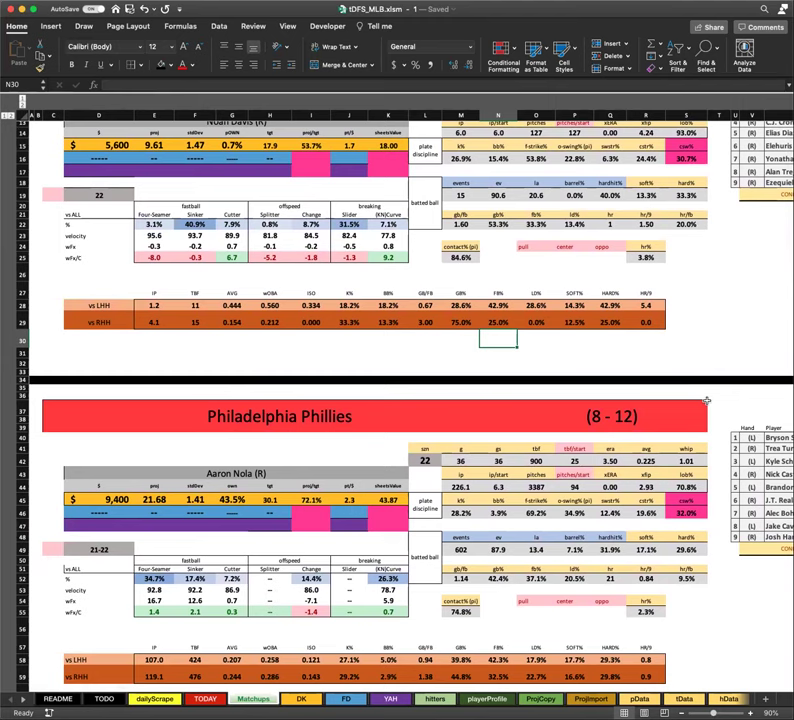
Step: Examine the Colorado and Philadelphia batting orders, positions and salaries alongside the starters' batted-ball stats and handedness splits
{"action": "scroll", "coordinate": [690, 325], "scroll_direction": "up", "scroll_amount": 2}
{"action": "scroll", "coordinate": [712, 352], "scroll_direction": "up", "scroll_amount": 2}
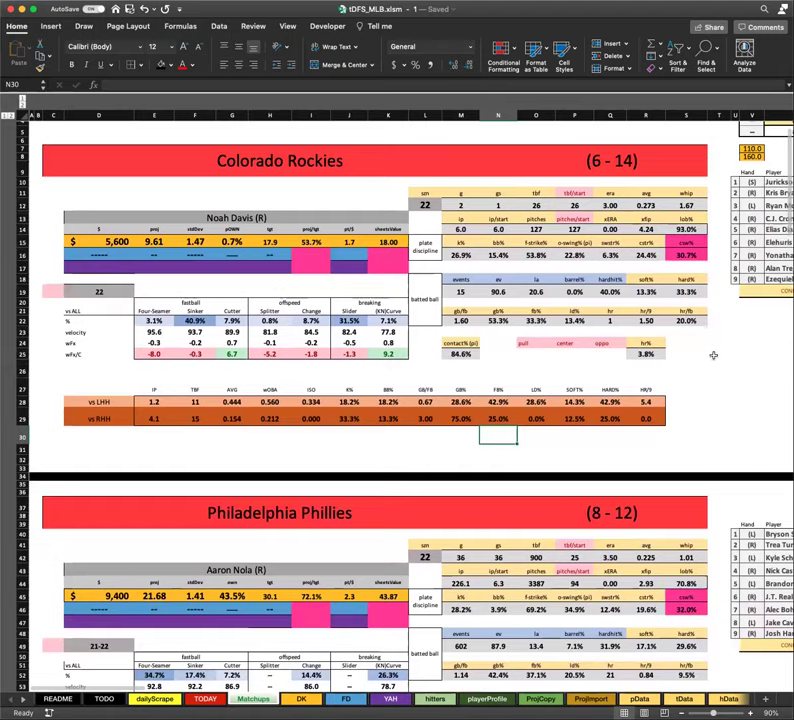
{"action": "scroll", "coordinate": [717, 361], "scroll_direction": "down", "scroll_amount": 1}
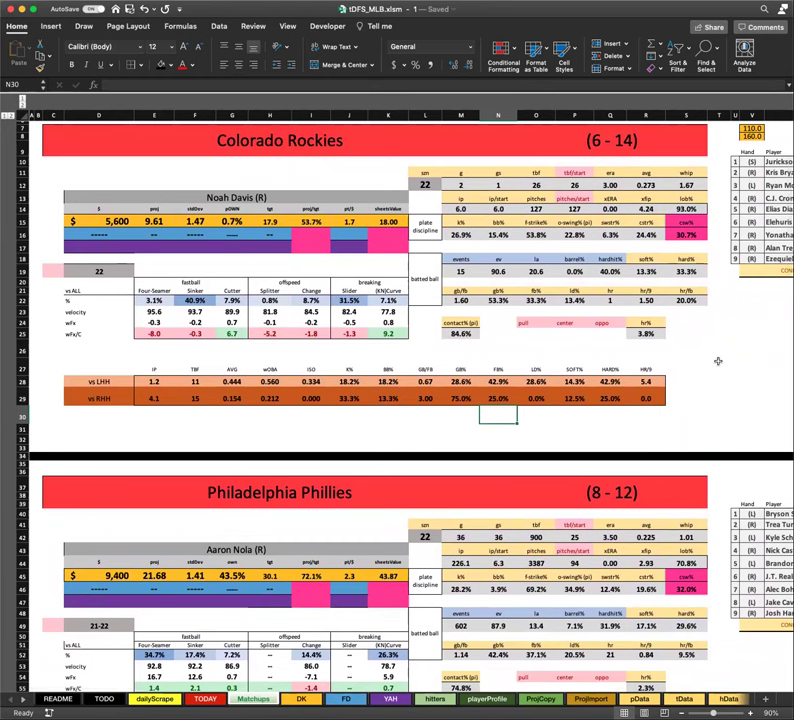
{"action": "scroll", "coordinate": [716, 397], "scroll_direction": "right", "scroll_amount": 2}
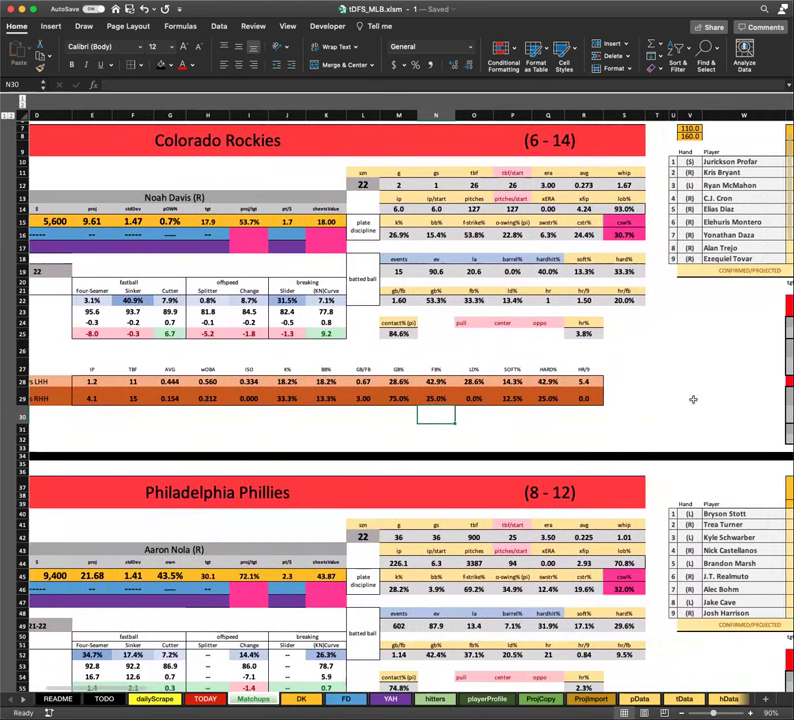
{"action": "scroll", "coordinate": [693, 399], "scroll_direction": "right", "scroll_amount": 3}
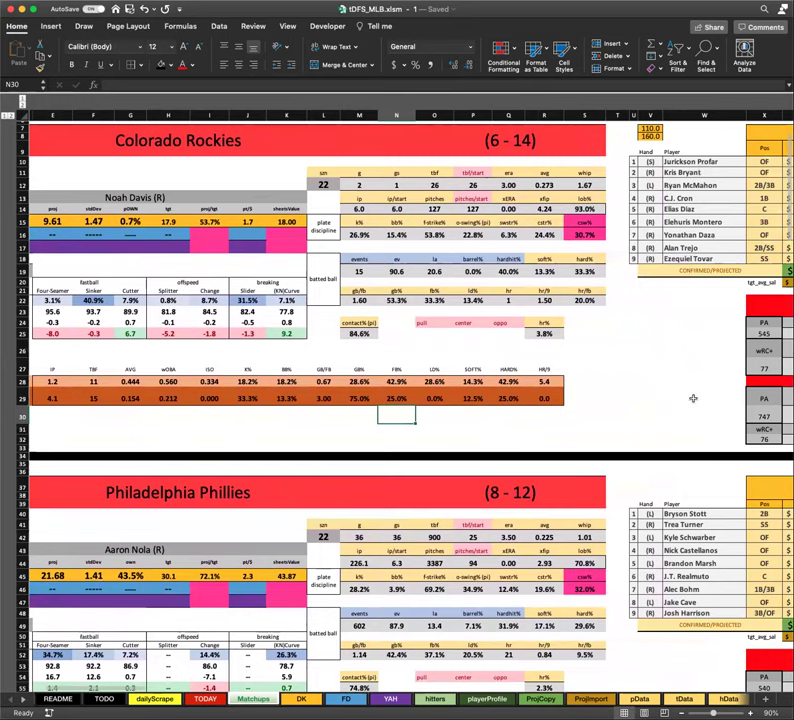
{"action": "scroll", "coordinate": [693, 399], "scroll_direction": "right", "scroll_amount": 2}
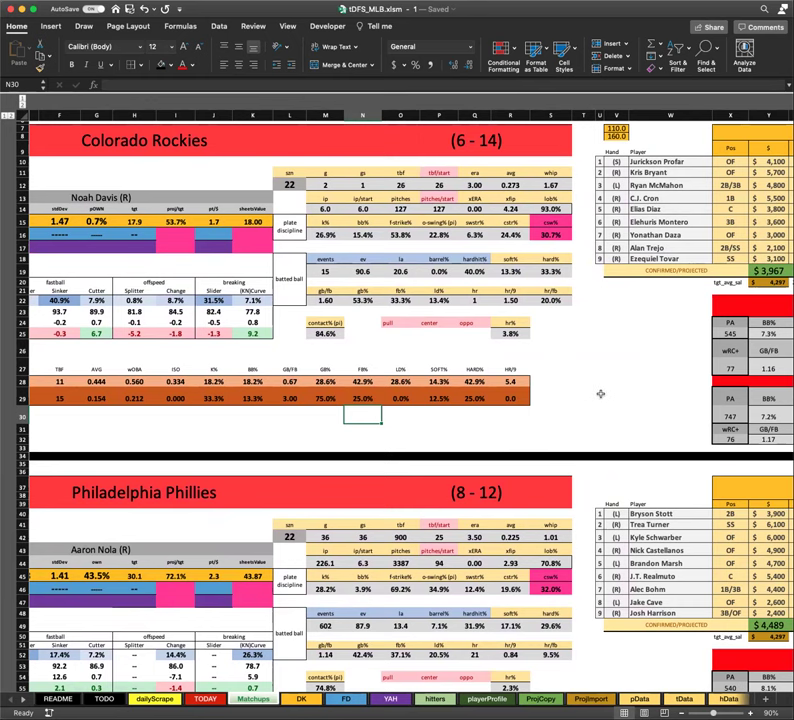
{"action": "scroll", "coordinate": [590, 396], "scroll_direction": "left", "scroll_amount": 3}
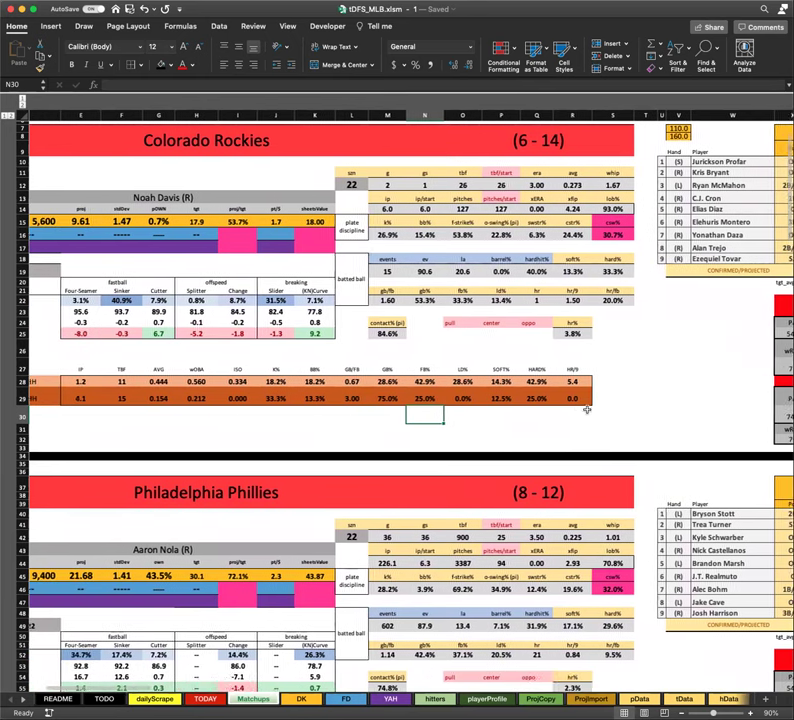
{"action": "scroll", "coordinate": [585, 408], "scroll_direction": "left", "scroll_amount": 1}
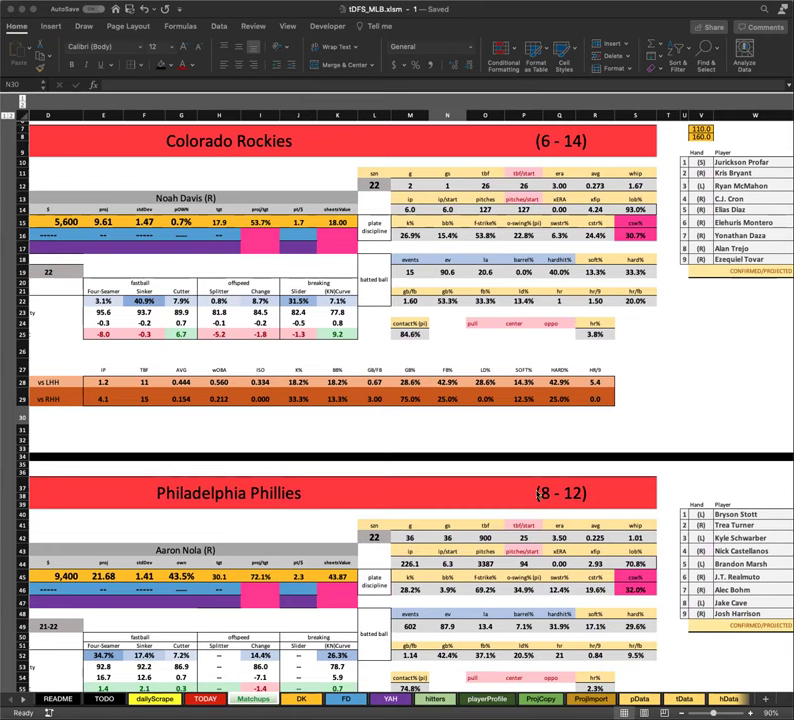
Step: Check the Phillies and Rockies hitters' salaries and average lineup cost, and return to the Colorado pitcher's salary cell
{"action": "left_click", "coordinate": [668, 445]}
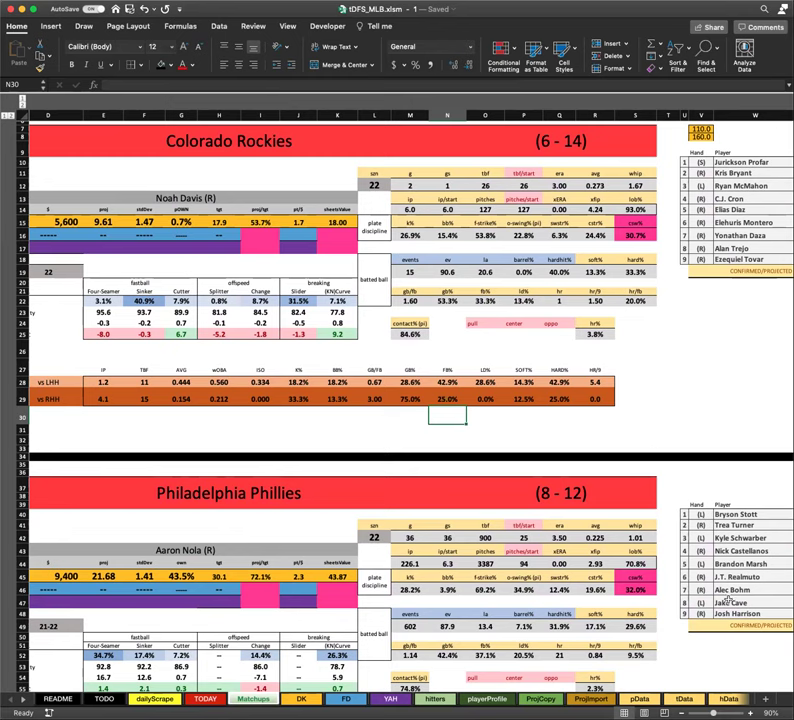
{"action": "scroll", "coordinate": [700, 572], "scroll_direction": "right", "scroll_amount": 2}
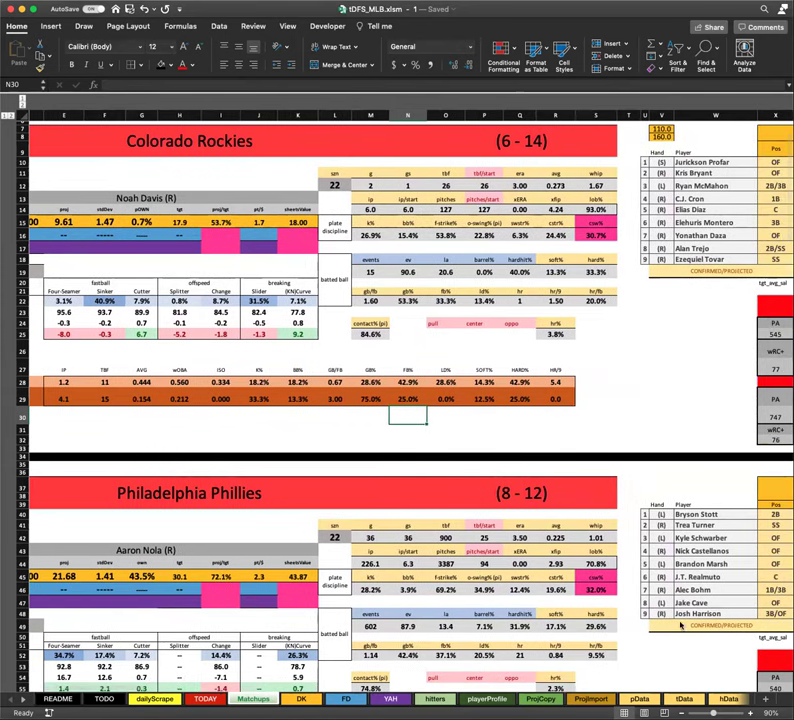
{"action": "scroll", "coordinate": [703, 614], "scroll_direction": "right", "scroll_amount": 1}
{"action": "scroll", "coordinate": [703, 614], "scroll_direction": "right", "scroll_amount": 3}
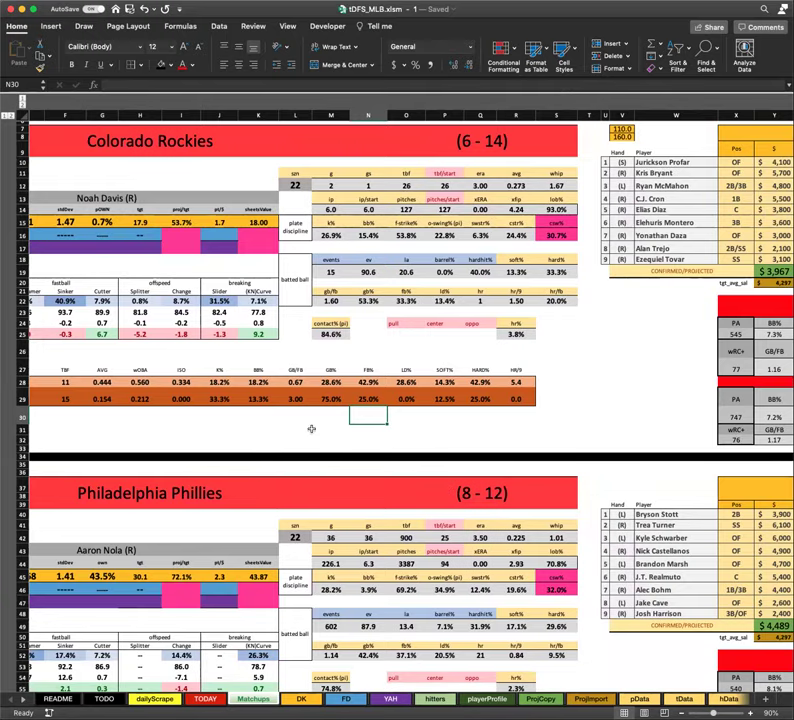
{"action": "scroll", "coordinate": [311, 429], "scroll_direction": "left", "scroll_amount": 5}
{"action": "left_click", "coordinate": [98, 222]}
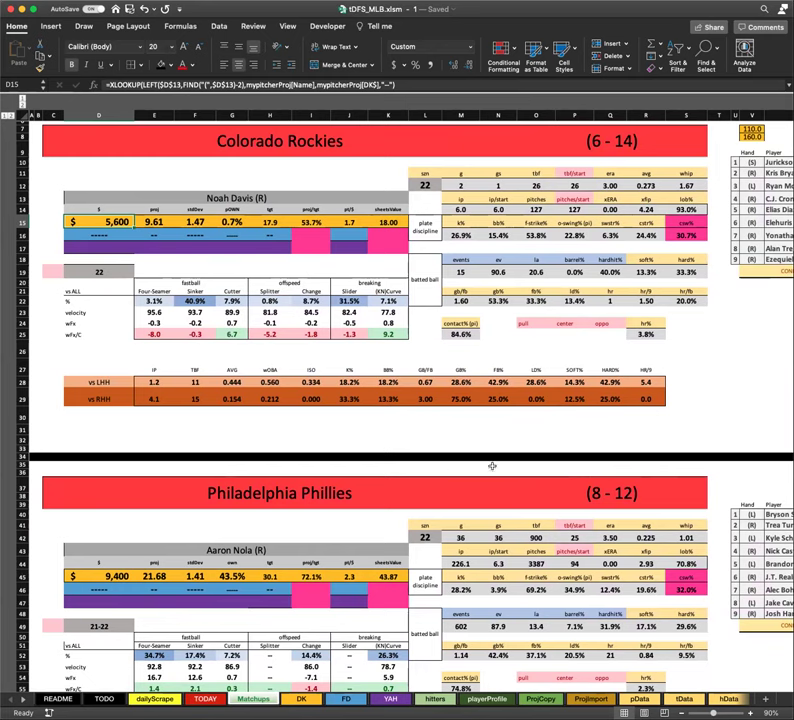
Step: Change the matchup game to DET@BAL
{"action": "scroll", "coordinate": [300, 460], "scroll_direction": "up", "scroll_amount": 3}
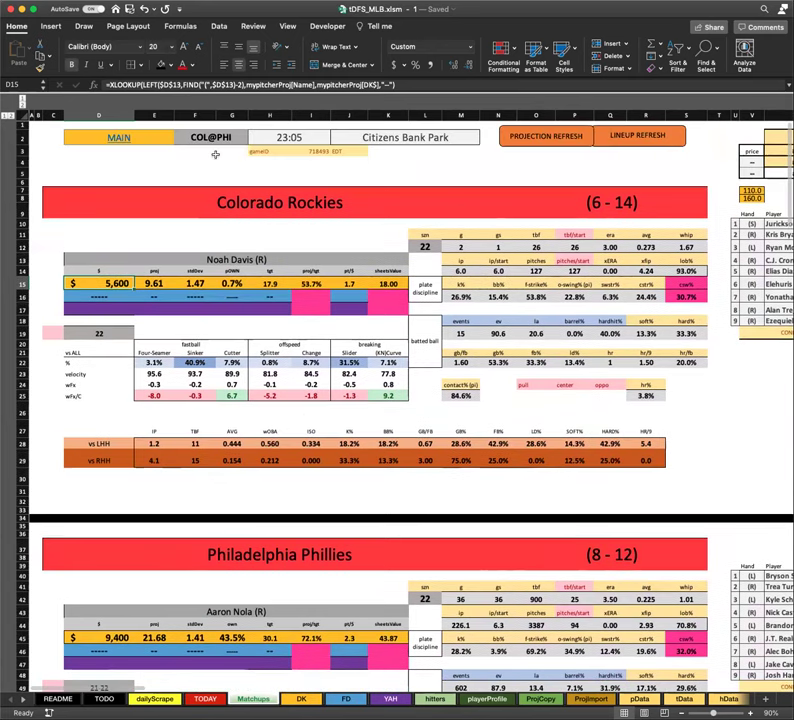
{"action": "left_click", "coordinate": [248, 139]}
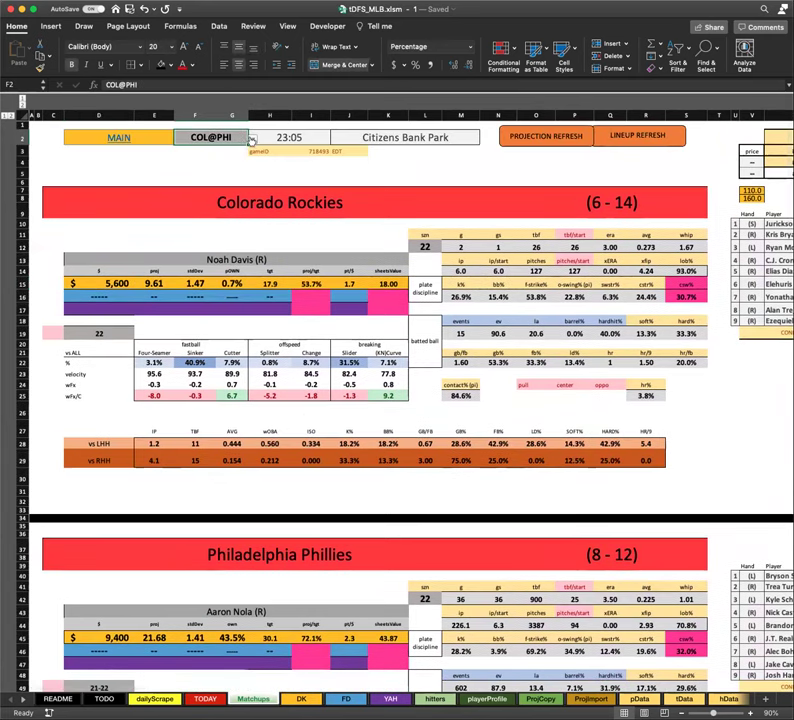
{"action": "left_click", "coordinate": [253, 139]}
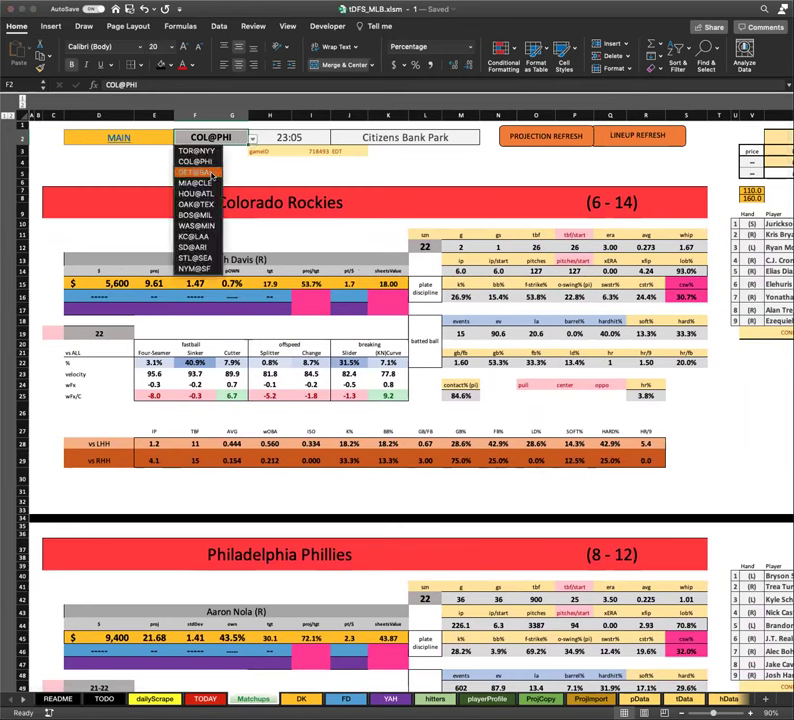
{"action": "left_click", "coordinate": [212, 174]}
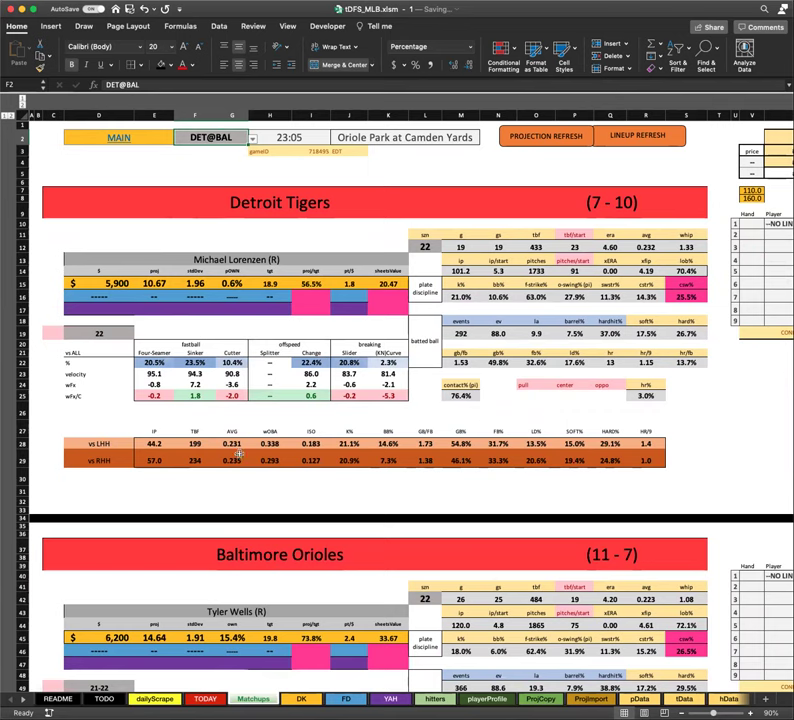
Step: Inspect the Detroit starter's csw%, o-swing% and salary cells in the matchup sheet
{"action": "left_click", "coordinate": [208, 232]}
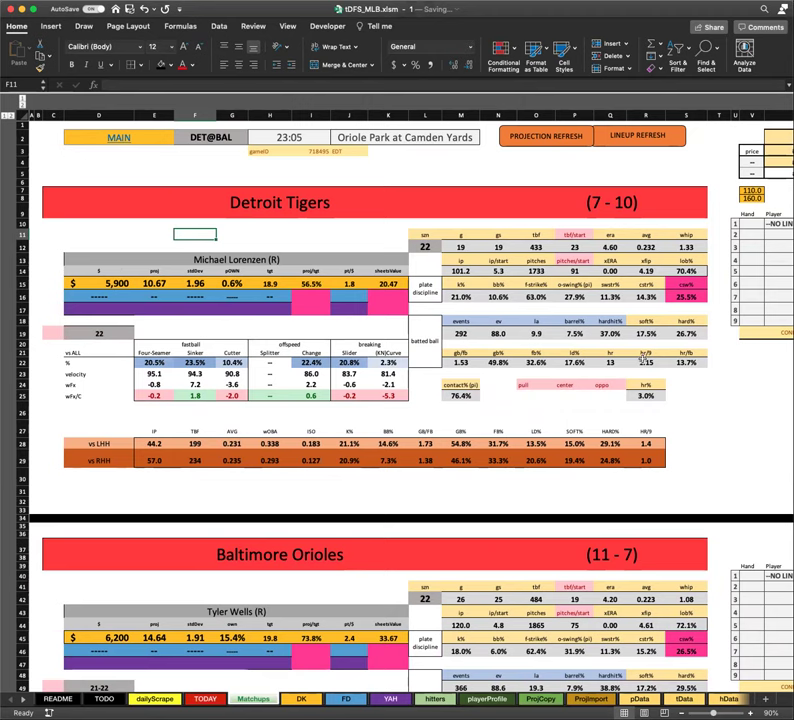
{"action": "left_click", "coordinate": [660, 297]}
{"action": "left_click", "coordinate": [670, 298]}
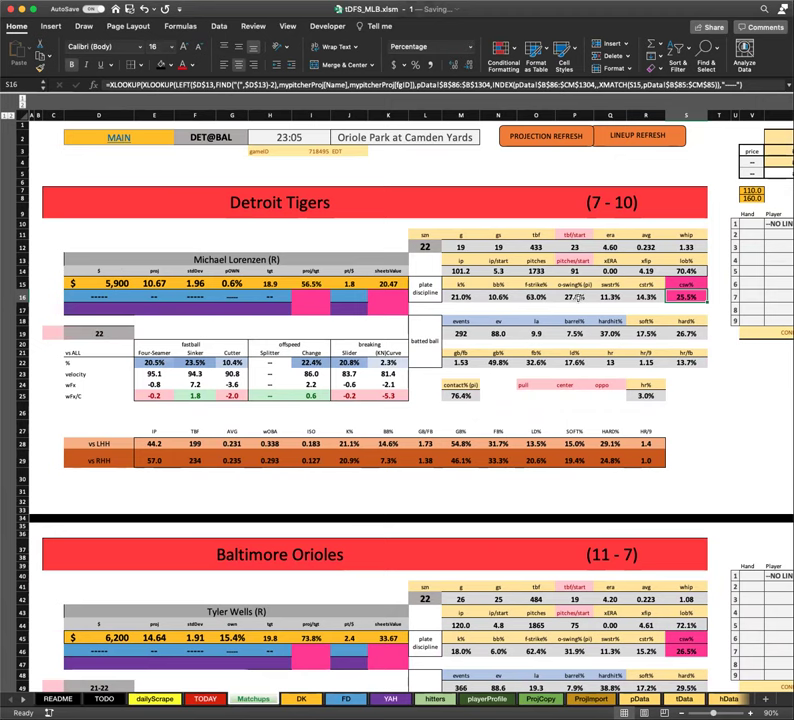
{"action": "left_click", "coordinate": [597, 297]}
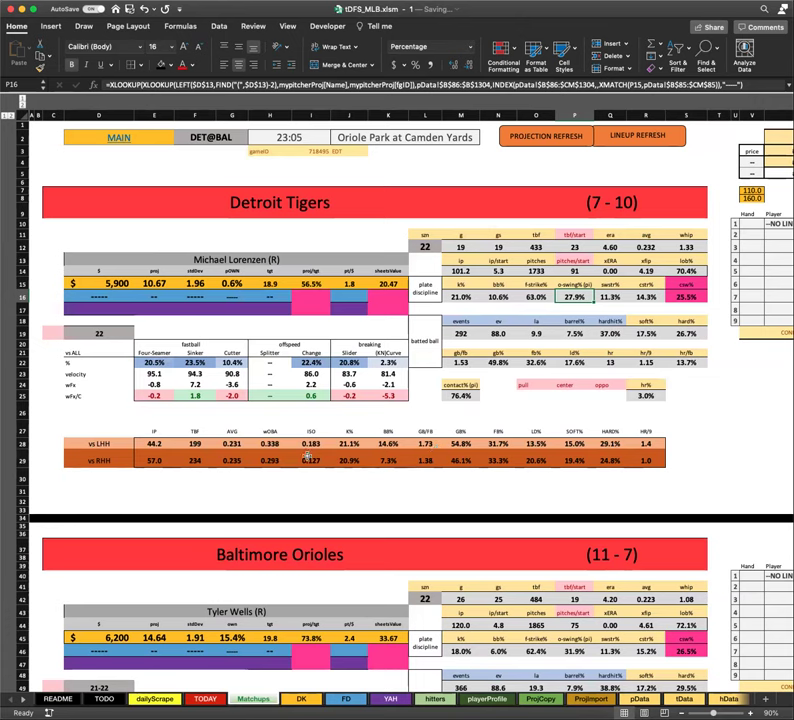
{"action": "left_click", "coordinate": [105, 284]}
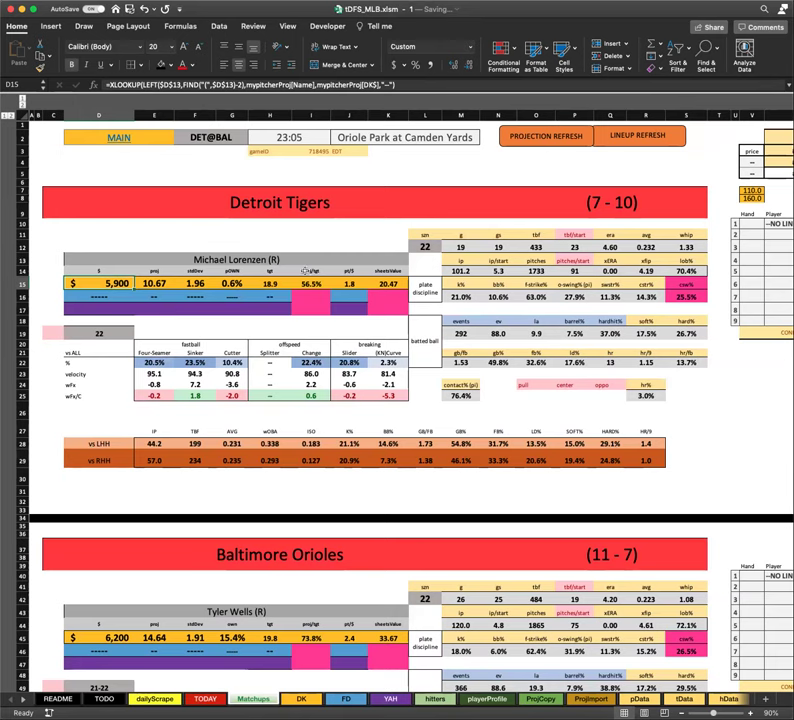
Step: Examine the Baltimore starter's projection row and check the formula behind his projected ownership
{"action": "scroll", "coordinate": [290, 500], "scroll_direction": "down", "scroll_amount": 2}
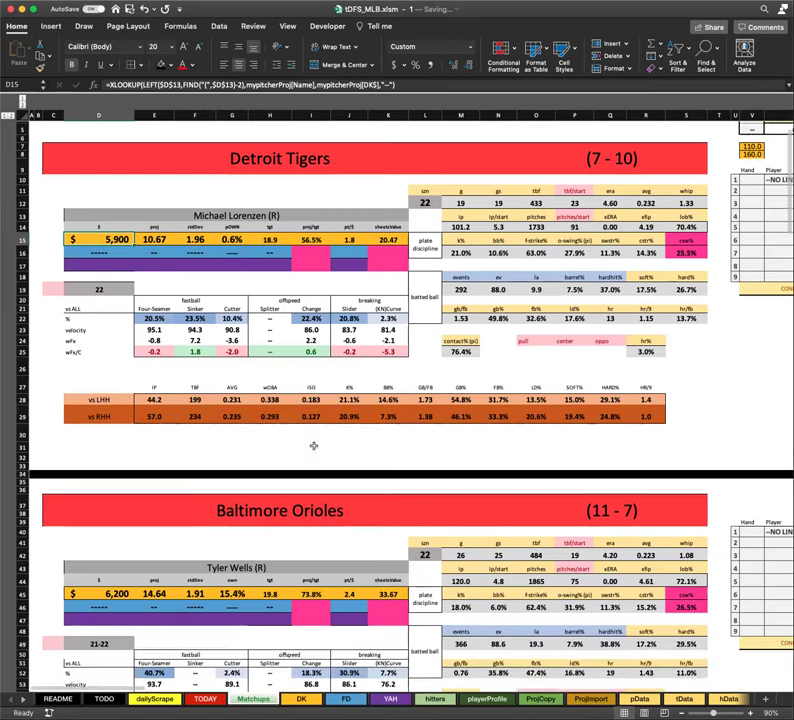
{"action": "scroll", "coordinate": [303, 437], "scroll_direction": "down", "scroll_amount": 2}
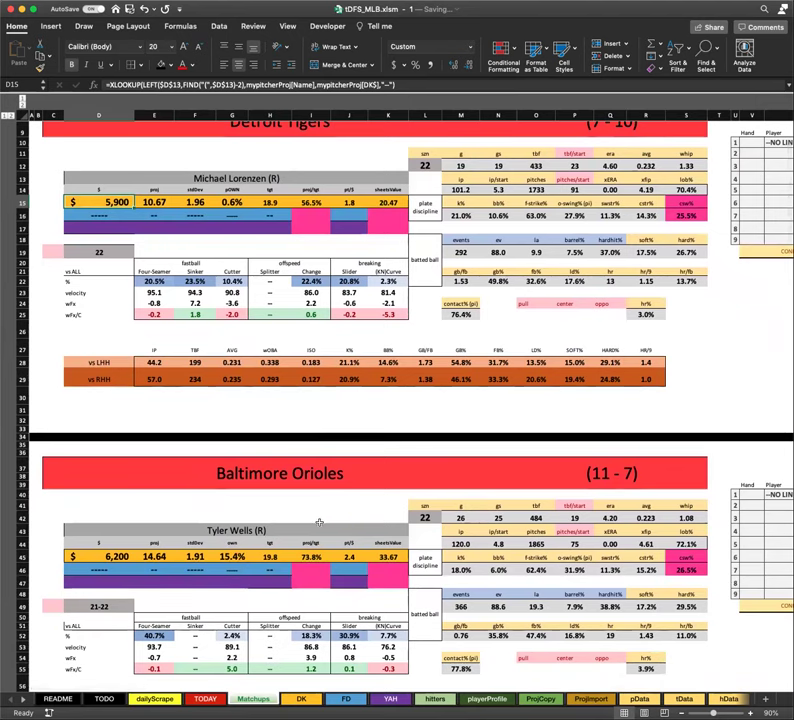
{"action": "scroll", "coordinate": [225, 565], "scroll_direction": "down", "scroll_amount": 1}
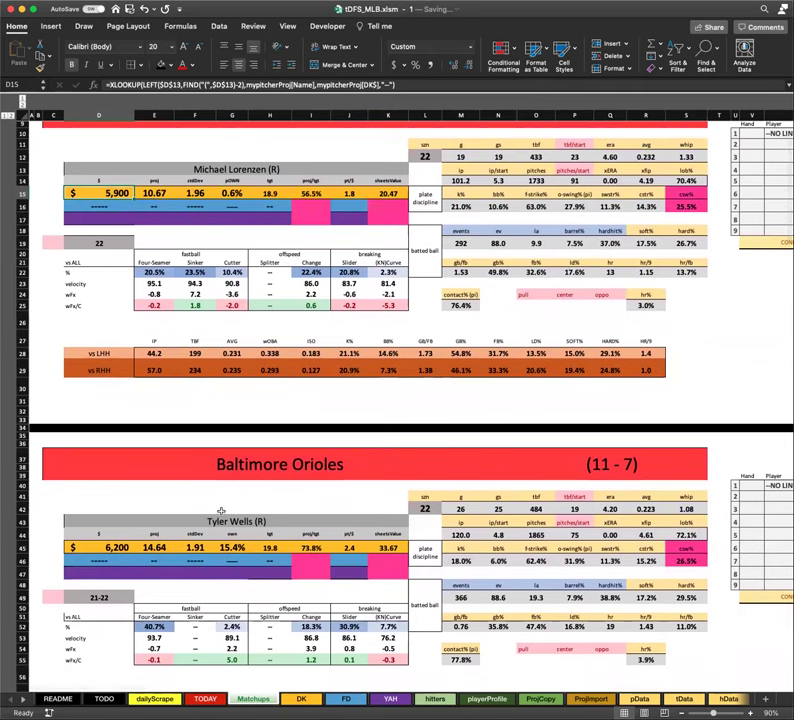
{"action": "scroll", "coordinate": [259, 480], "scroll_direction": "down", "scroll_amount": 5}
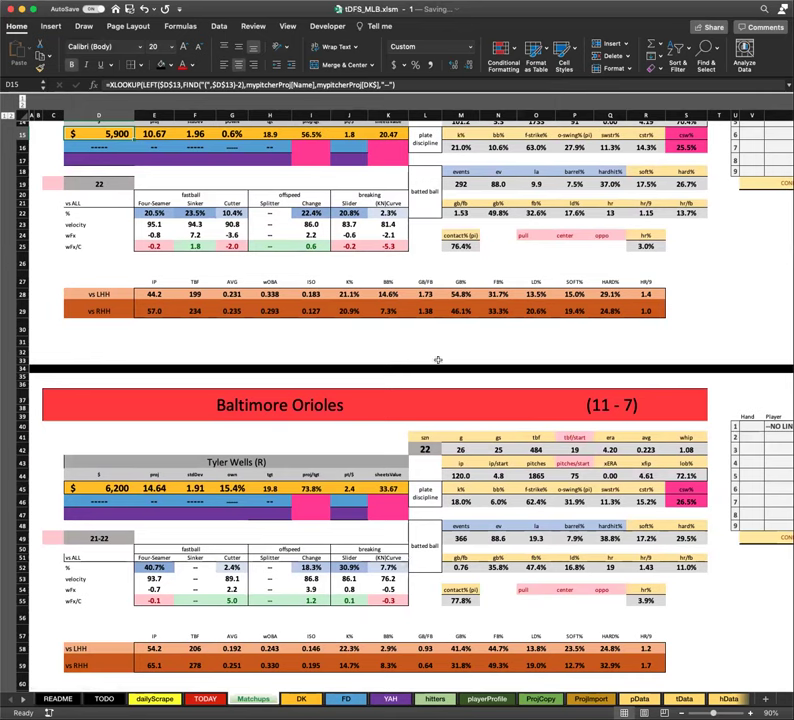
{"action": "left_click", "coordinate": [237, 490]}
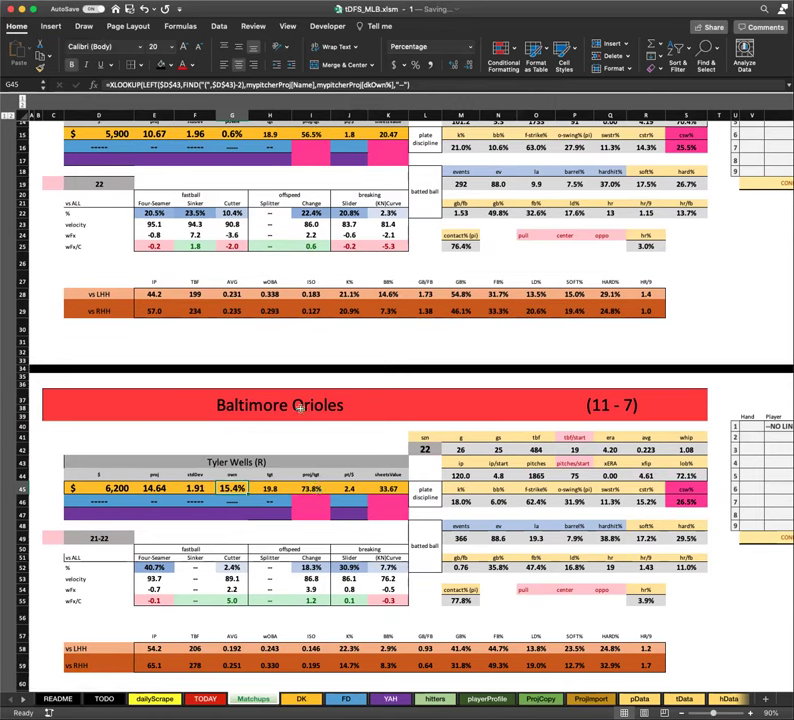
{"action": "left_click", "coordinate": [262, 438]}
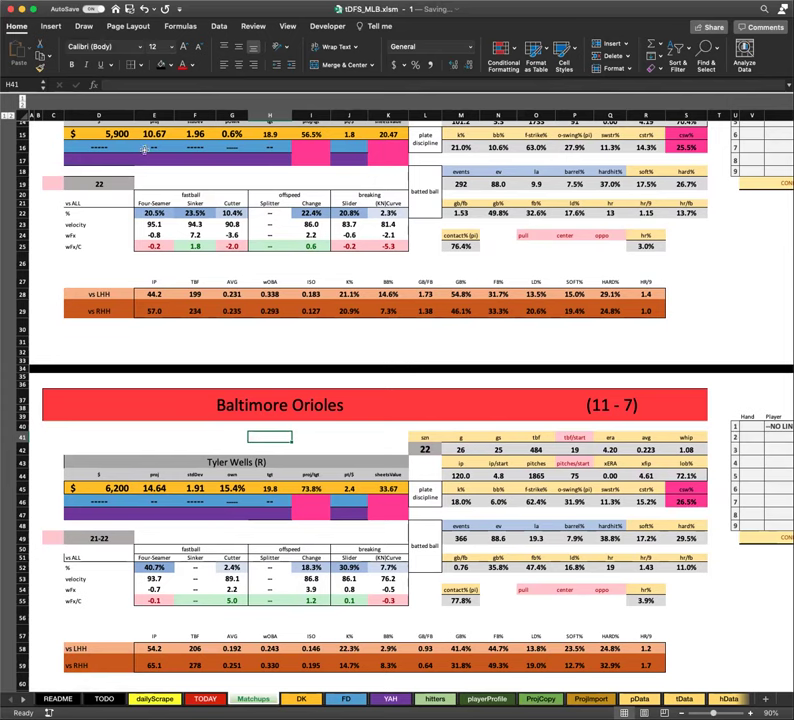
Step: Compare the Detroit and Baltimore starters' salaries, projections, plate-discipline and pitch-mix stats
{"action": "scroll", "coordinate": [293, 337], "scroll_direction": "up", "scroll_amount": 3}
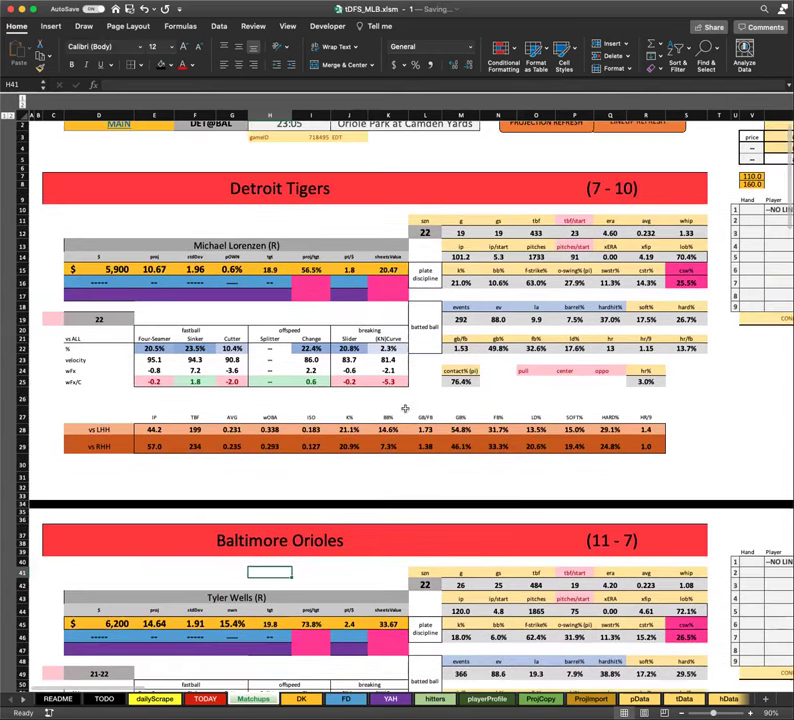
{"action": "scroll", "coordinate": [380, 440], "scroll_direction": "down", "scroll_amount": 4}
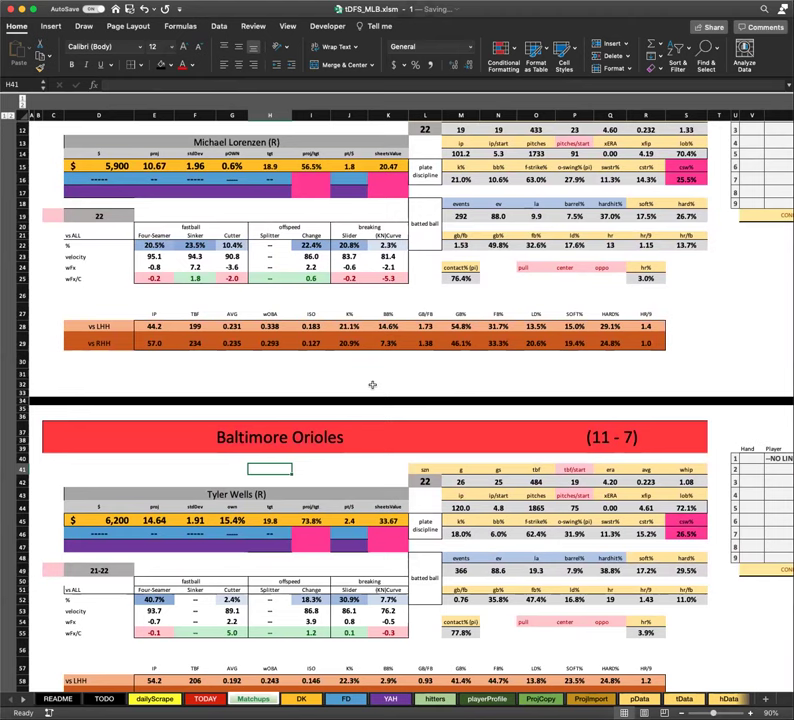
{"action": "scroll", "coordinate": [393, 381], "scroll_direction": "up", "scroll_amount": 3}
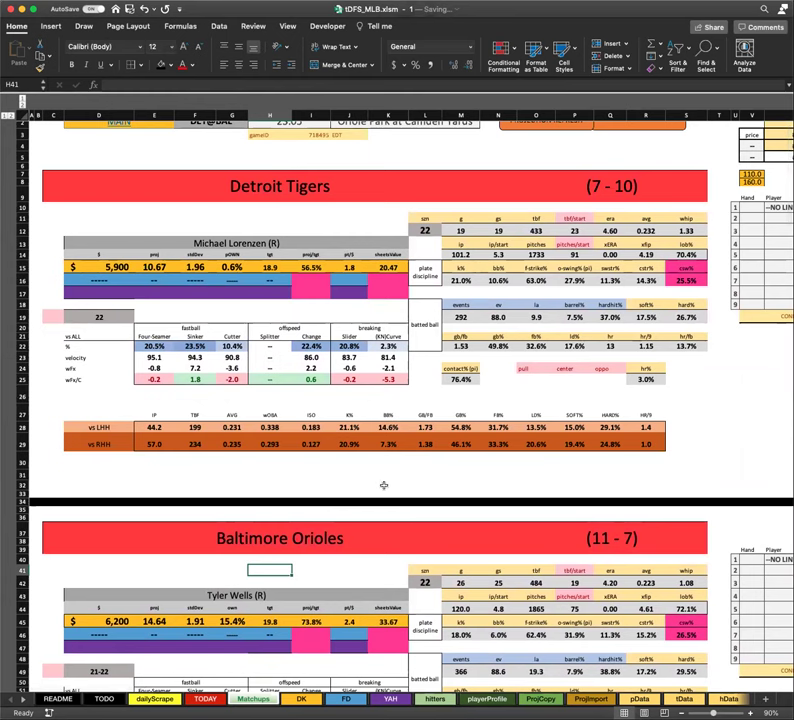
{"action": "scroll", "coordinate": [390, 466], "scroll_direction": "down", "scroll_amount": 1}
{"action": "scroll", "coordinate": [389, 466], "scroll_direction": "down", "scroll_amount": 2}
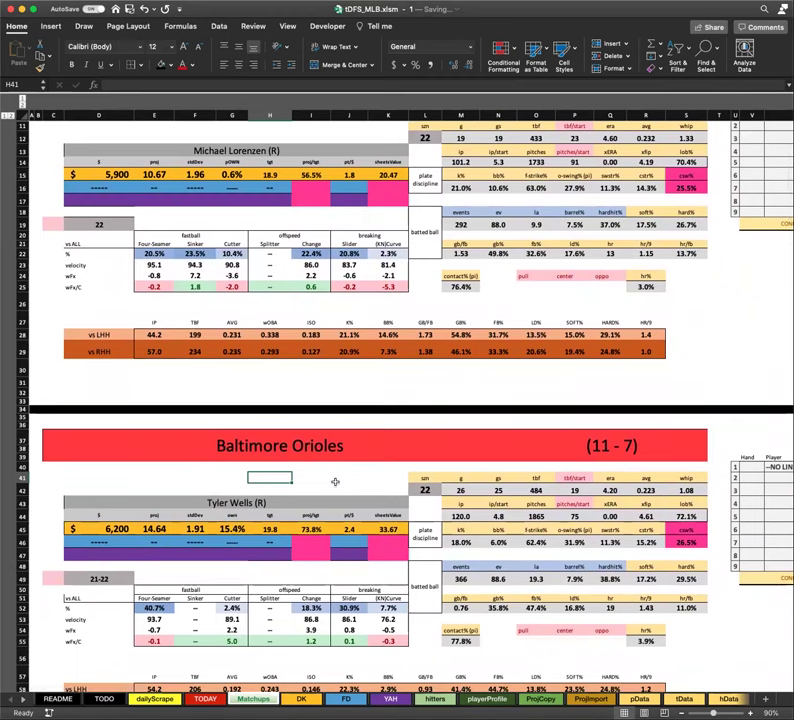
{"action": "scroll", "coordinate": [336, 488], "scroll_direction": "up", "scroll_amount": 1}
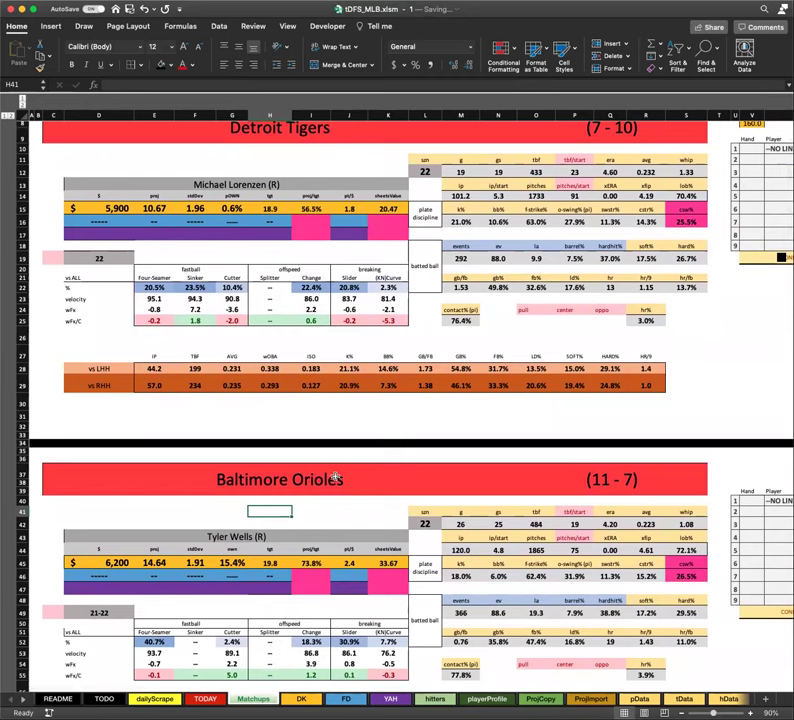
{"action": "scroll", "coordinate": [336, 480], "scroll_direction": "up", "scroll_amount": 1}
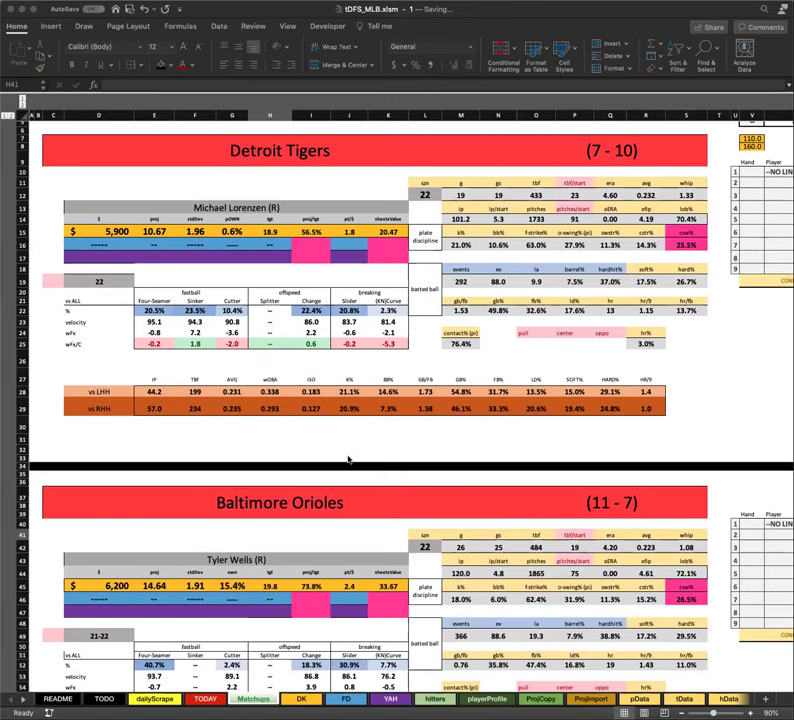
Step: Check the Baltimore starter's K%, HARD% and HR/9 splits against right-handed hitters
{"action": "scroll", "coordinate": [349, 461], "scroll_direction": "down", "scroll_amount": 7}
{"action": "left_click", "coordinate": [345, 527]}
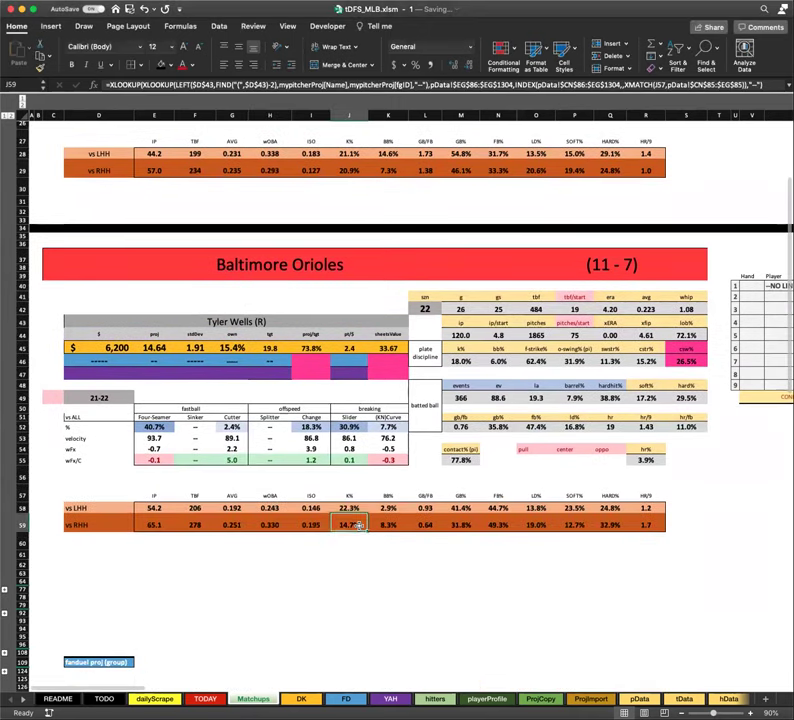
{"action": "scroll", "coordinate": [358, 564], "scroll_direction": "up", "scroll_amount": 2}
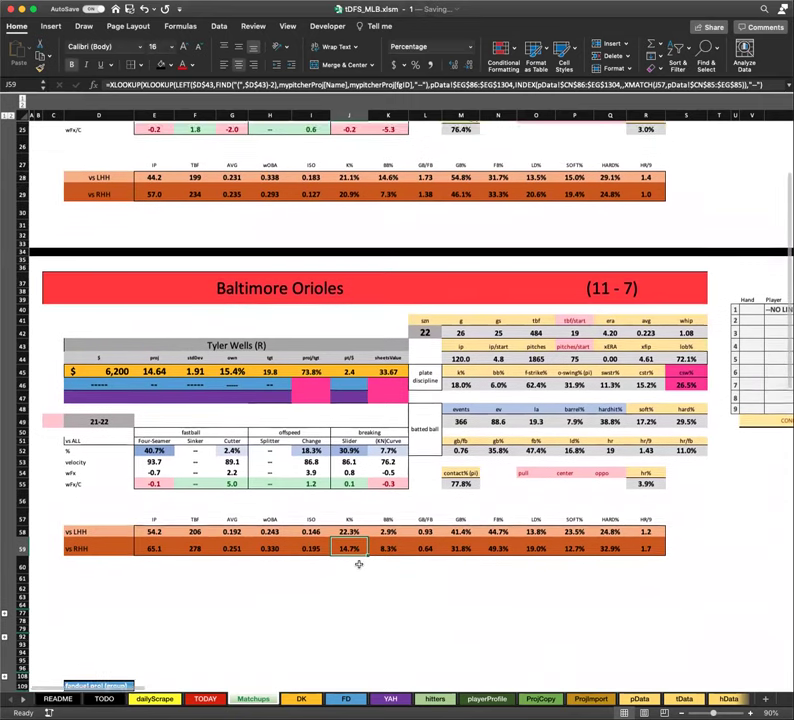
{"action": "left_click", "coordinate": [612, 568]}
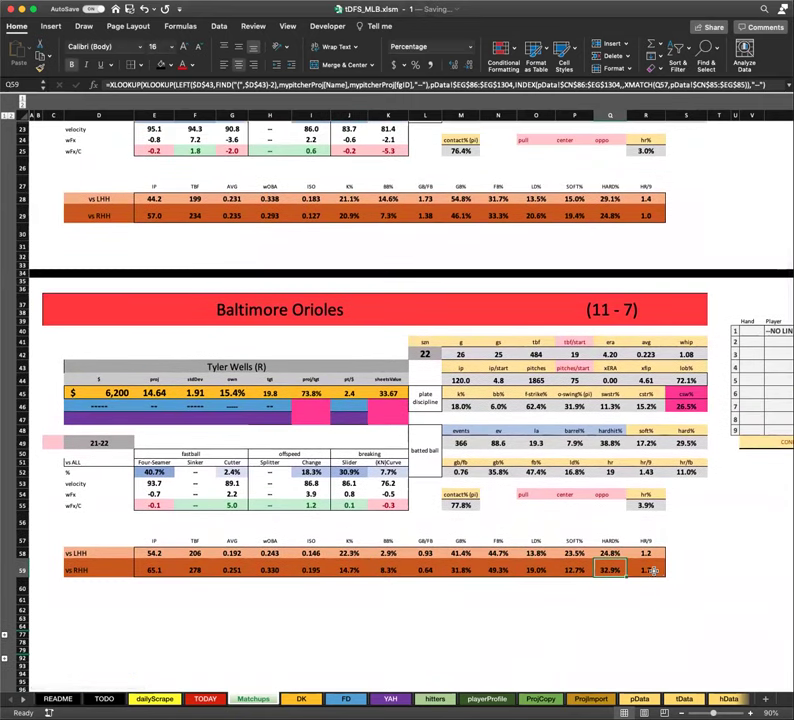
{"action": "left_click", "coordinate": [648, 567]}
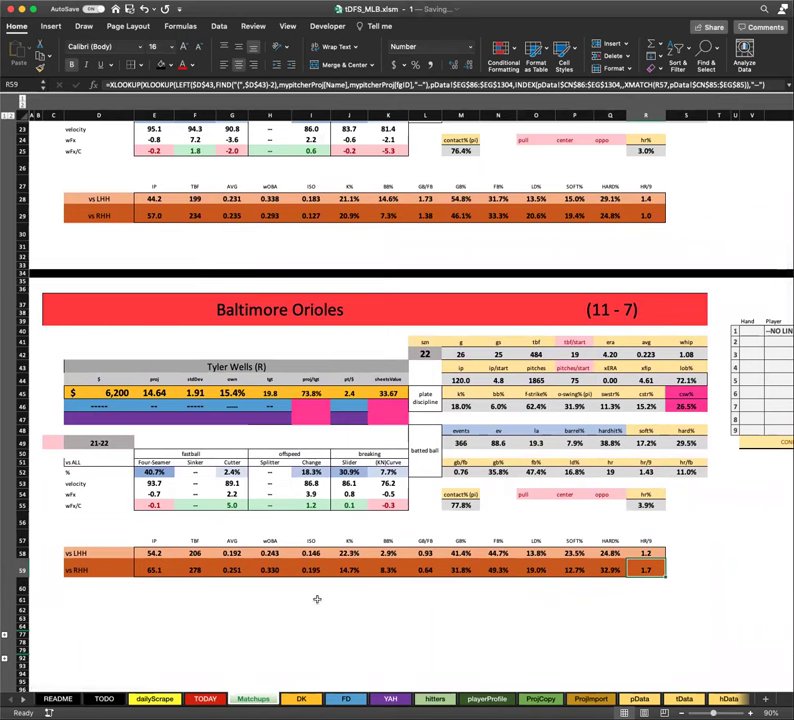
Step: Review both starters' batted-ball stats and handedness splits again across the Detroit and Baltimore sections
{"action": "scroll", "coordinate": [321, 589], "scroll_direction": "up", "scroll_amount": 1}
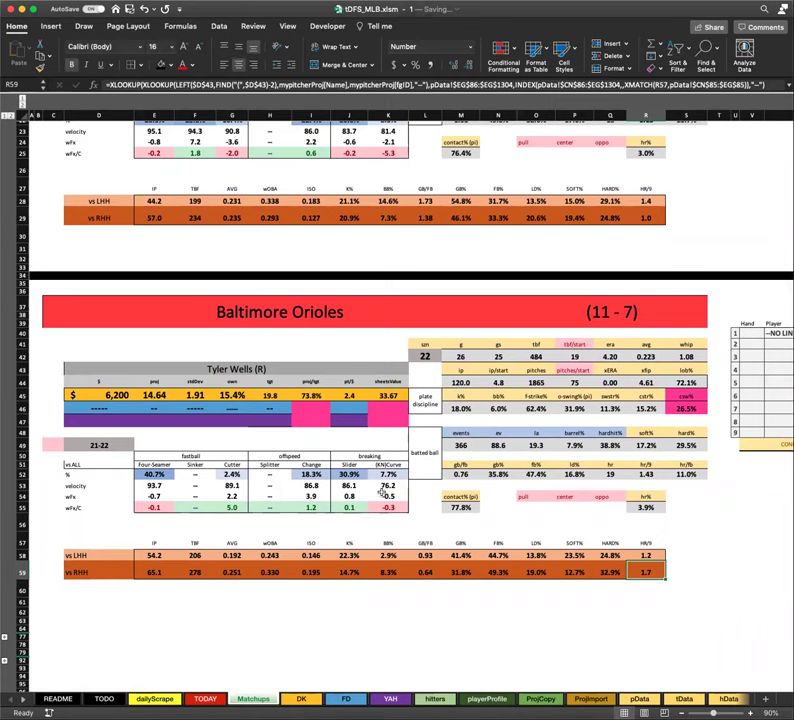
{"action": "scroll", "coordinate": [383, 492], "scroll_direction": "up", "scroll_amount": 5}
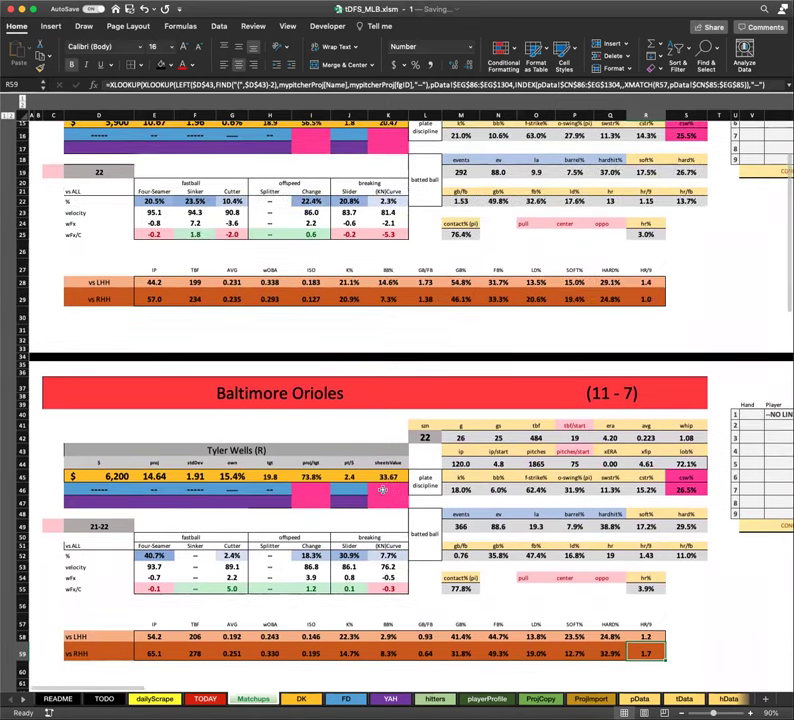
{"action": "scroll", "coordinate": [382, 488], "scroll_direction": "up", "scroll_amount": 3}
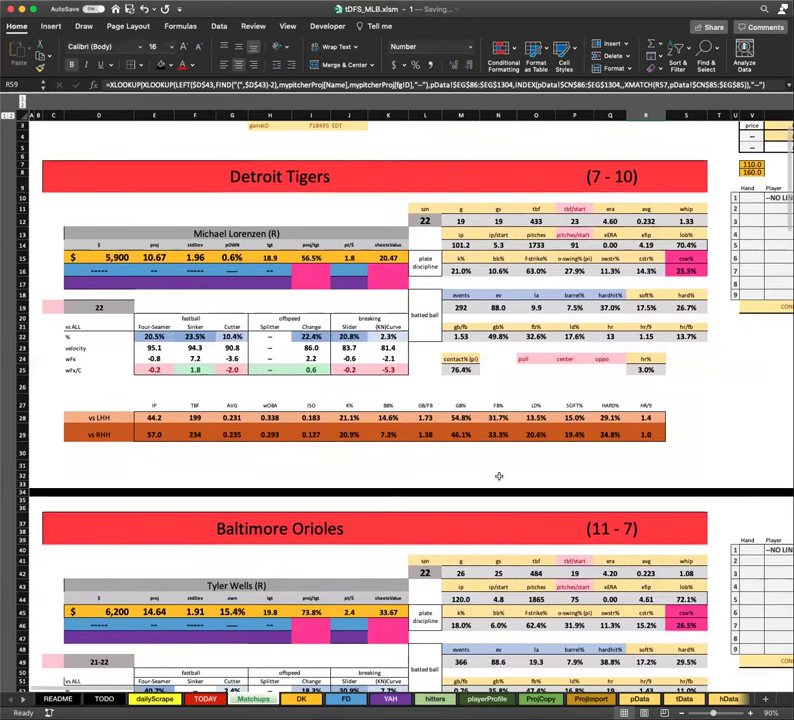
{"action": "scroll", "coordinate": [500, 477], "scroll_direction": "down", "scroll_amount": 3}
{"action": "scroll", "coordinate": [511, 471], "scroll_direction": "down", "scroll_amount": 1}
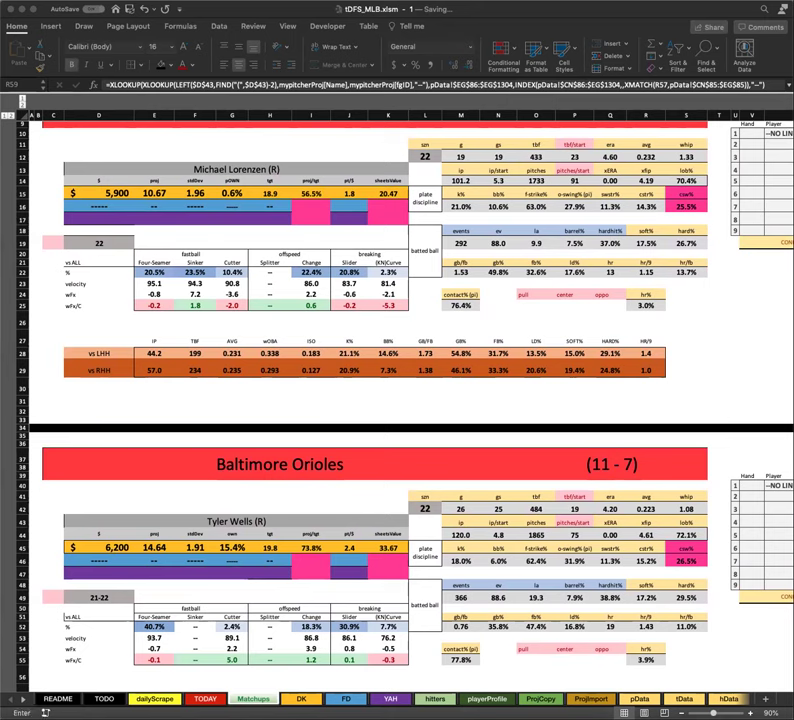
{"action": "key", "text": "Escape"}
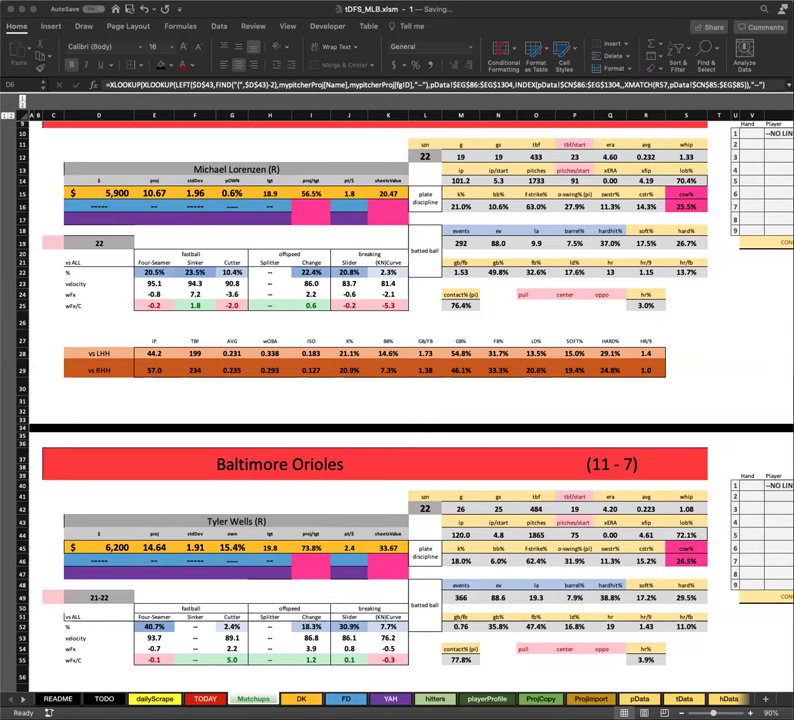
Step: Change the matchup game to MIA@CLE
{"action": "scroll", "coordinate": [358, 399], "scroll_direction": "up", "scroll_amount": 3}
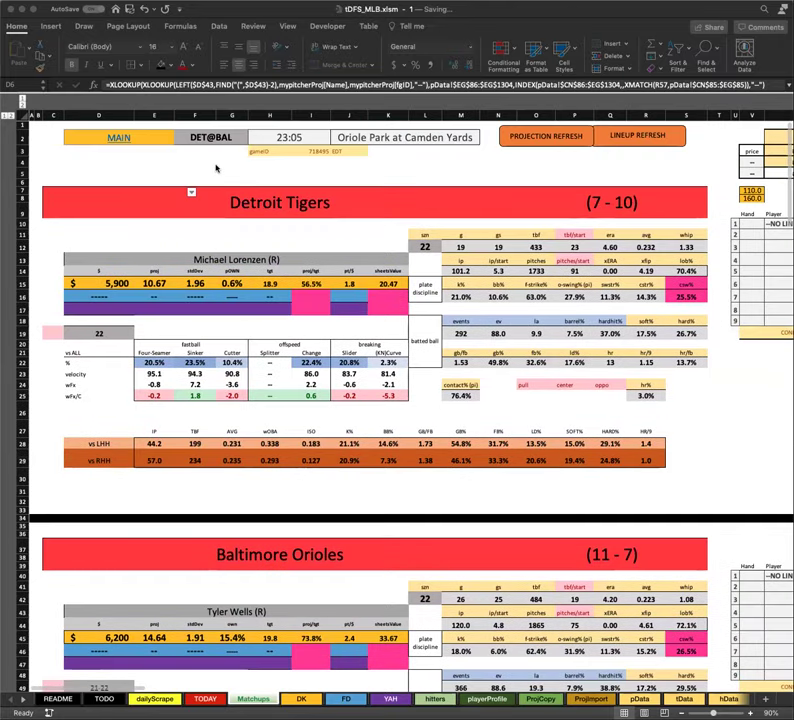
{"action": "left_click", "coordinate": [250, 140]}
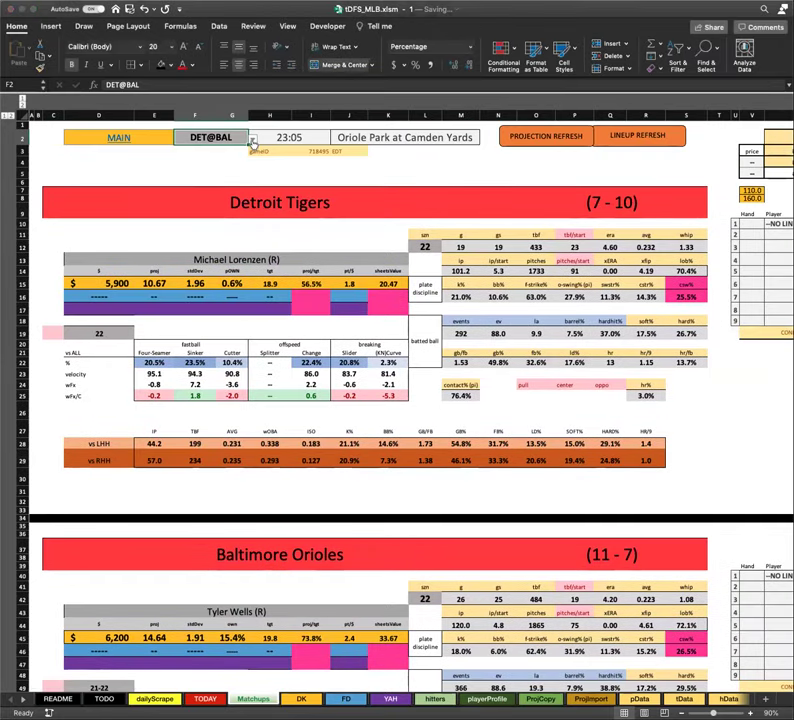
{"action": "left_click", "coordinate": [252, 139]}
{"action": "left_click", "coordinate": [196, 182]}
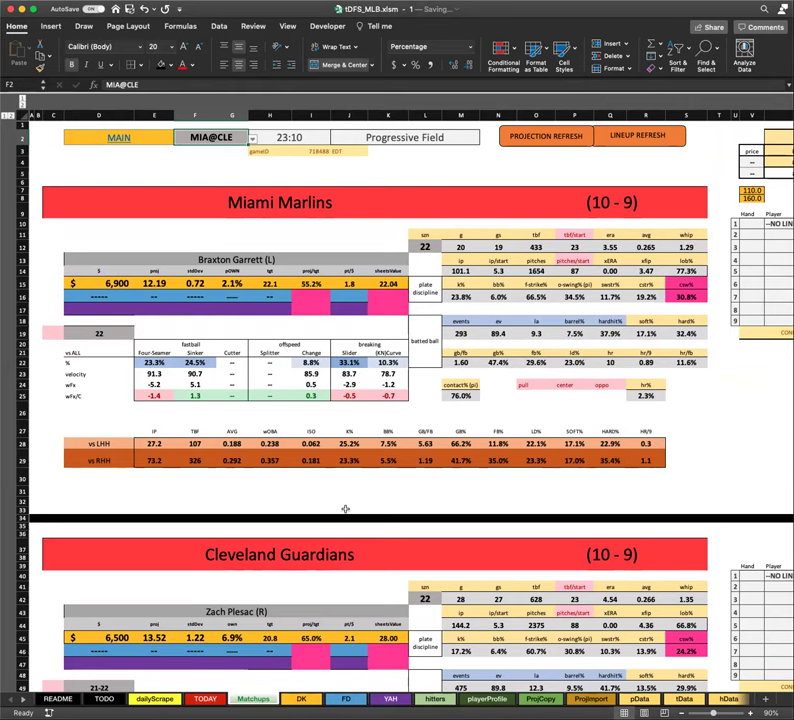
Step: Examine the Miami and Cleveland starters' salaries, projections, pitch mixes and splits against left- and right-handed hitters
{"action": "scroll", "coordinate": [345, 508], "scroll_direction": "down", "scroll_amount": 5}
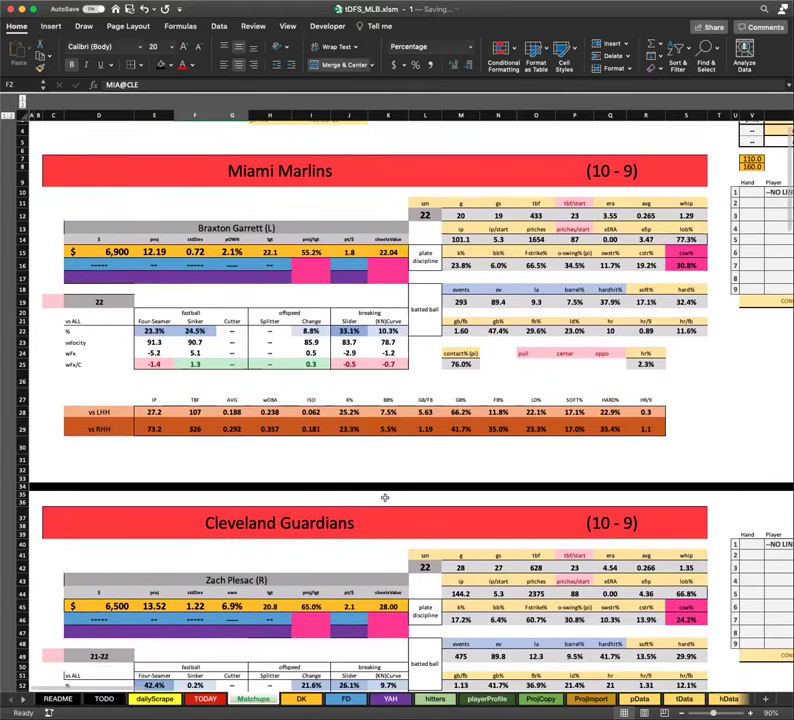
{"action": "scroll", "coordinate": [387, 487], "scroll_direction": "down", "scroll_amount": 4}
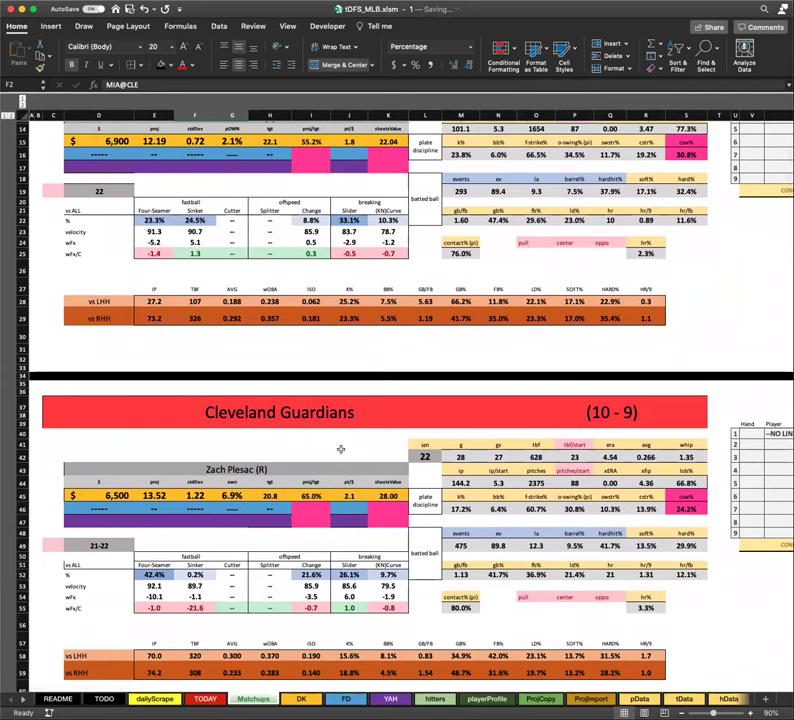
{"action": "scroll", "coordinate": [340, 449], "scroll_direction": "up", "scroll_amount": 10}
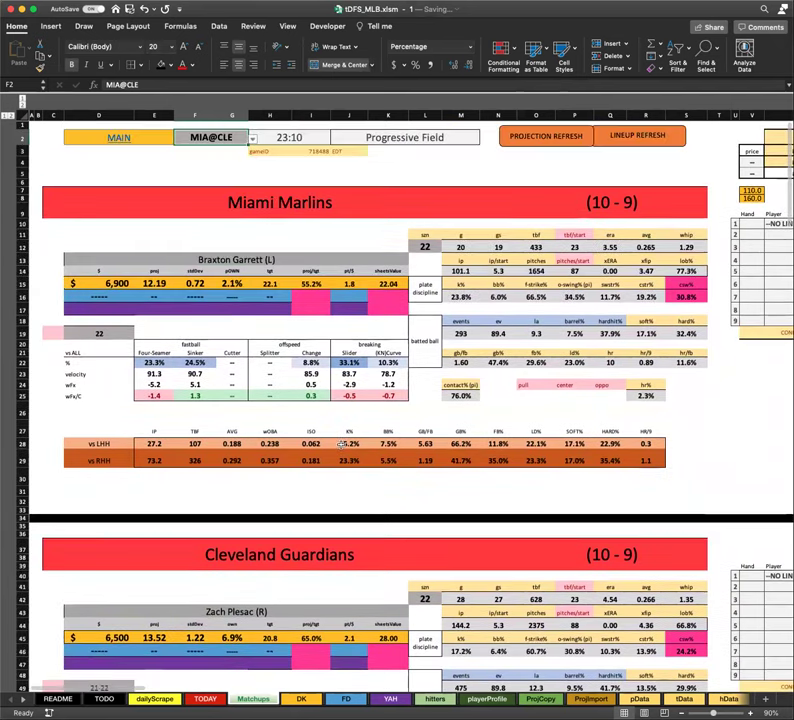
{"action": "left_click", "coordinate": [378, 484]}
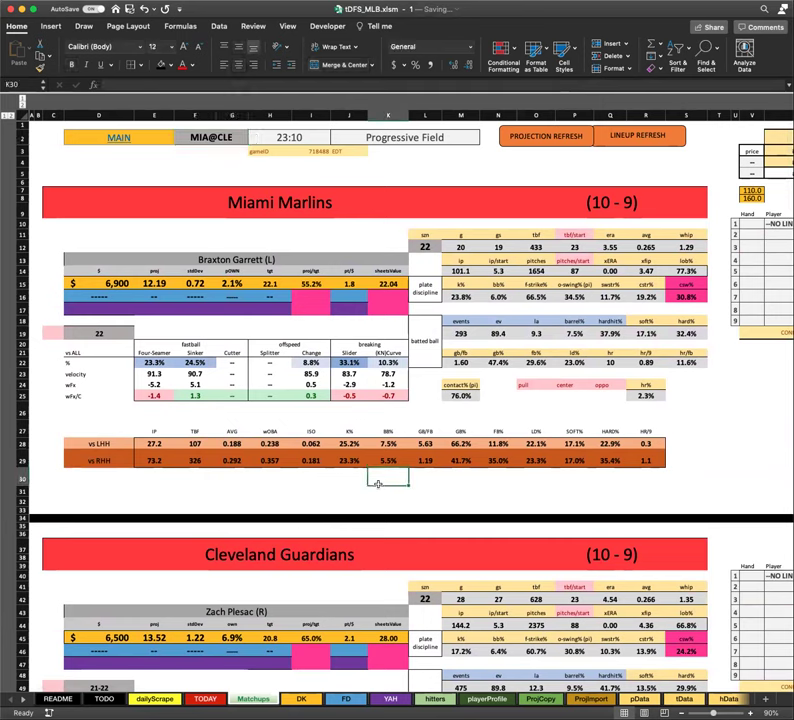
{"action": "left_click", "coordinate": [358, 489]}
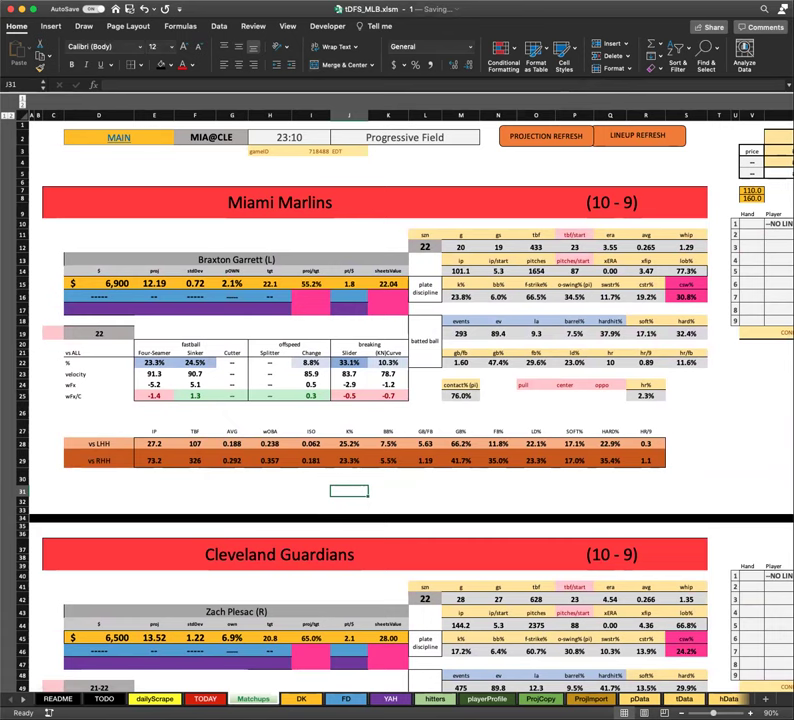
{"action": "left_click", "coordinate": [351, 502]}
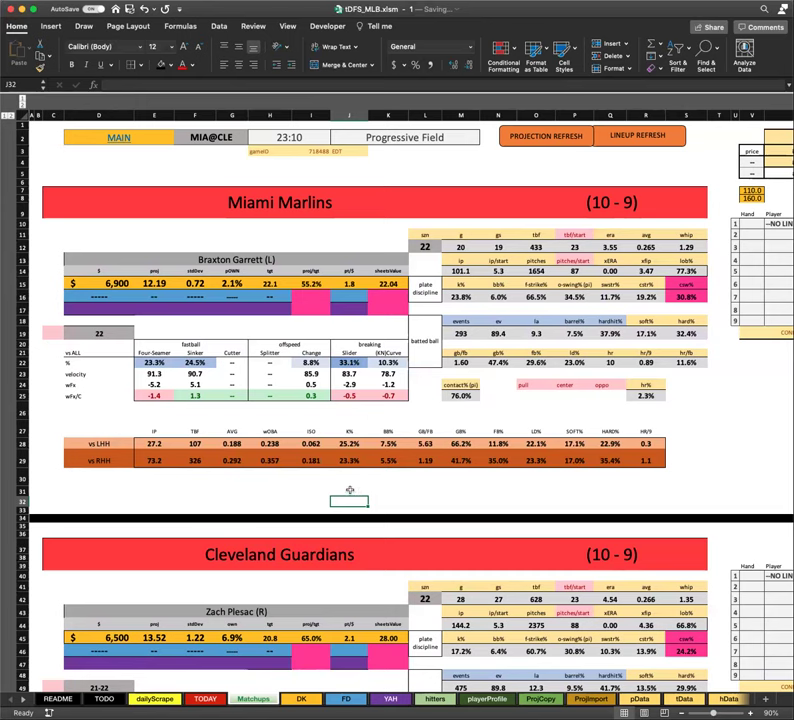
Step: Switch the matchup game to HOU@ATL
{"action": "left_click", "coordinate": [246, 140]}
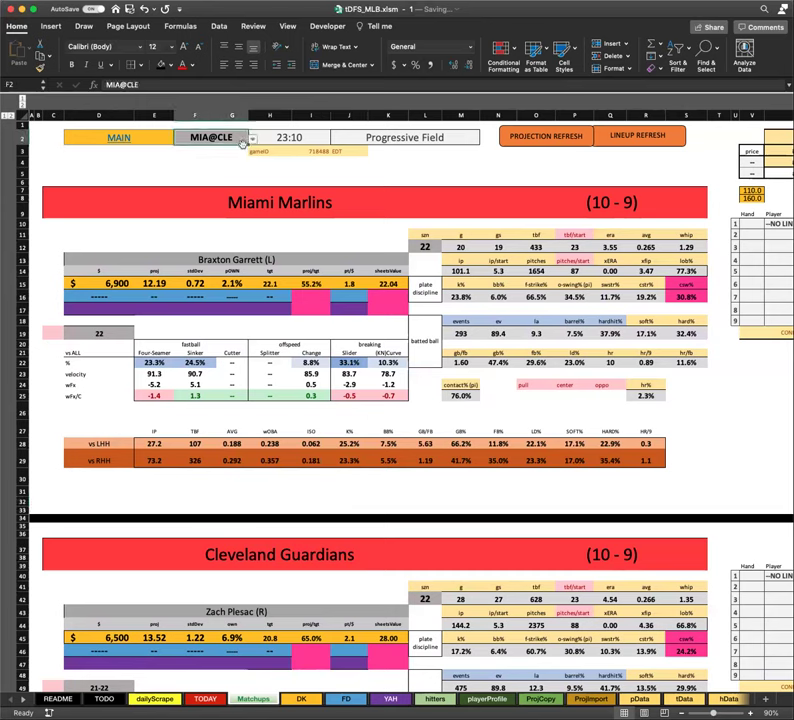
{"action": "left_click", "coordinate": [253, 142]}
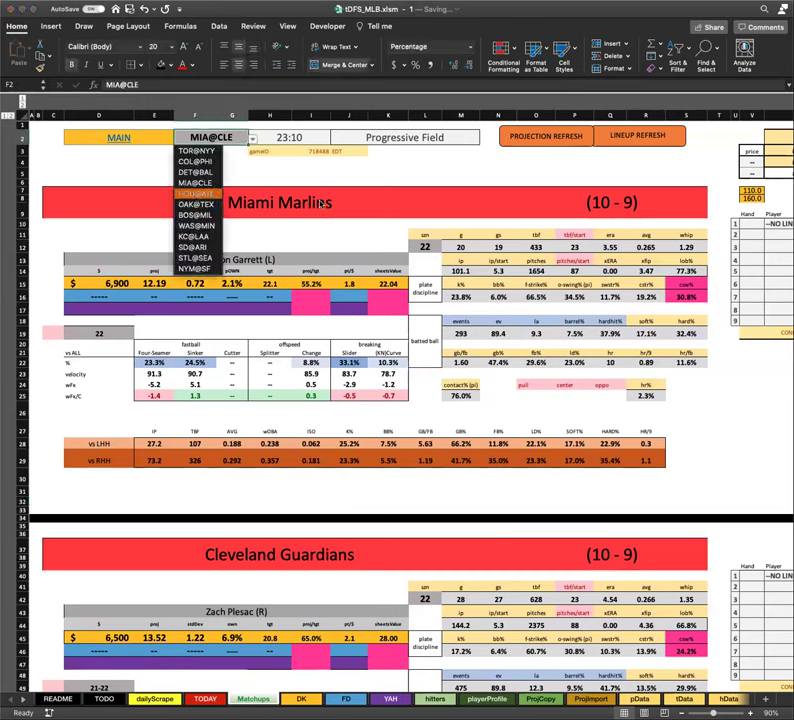
{"action": "left_click", "coordinate": [218, 212]}
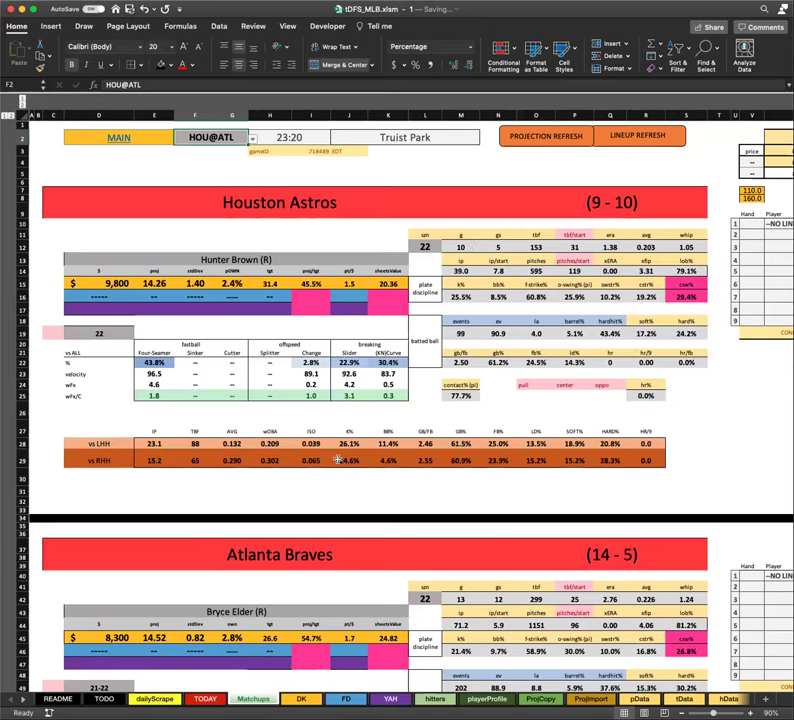
Step: Compare the Houston and Atlanta starters' salaries, projections and season stats
{"action": "scroll", "coordinate": [329, 480], "scroll_direction": "down", "scroll_amount": 3}
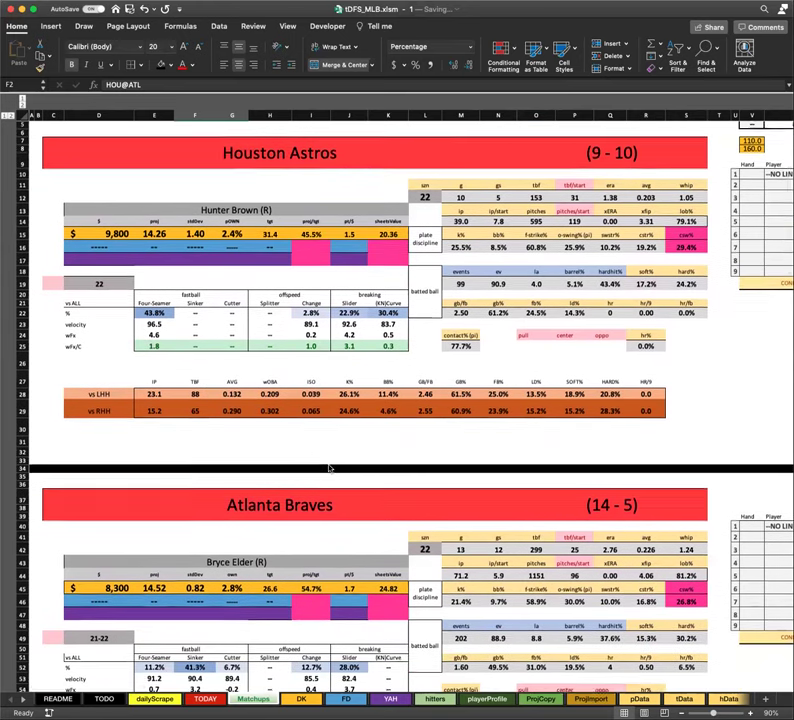
{"action": "scroll", "coordinate": [329, 465], "scroll_direction": "down", "scroll_amount": 2}
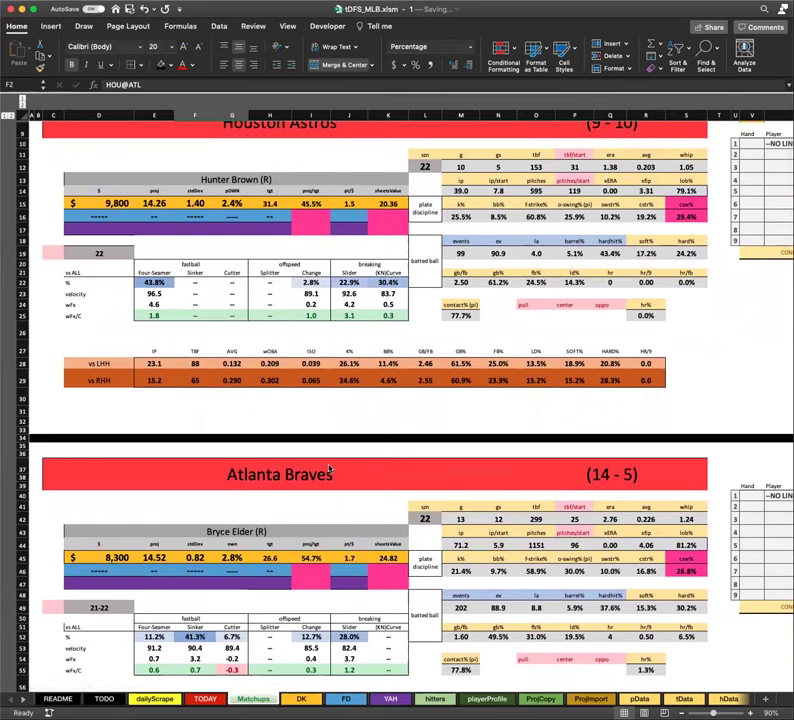
{"action": "scroll", "coordinate": [329, 469], "scroll_direction": "up", "scroll_amount": 4}
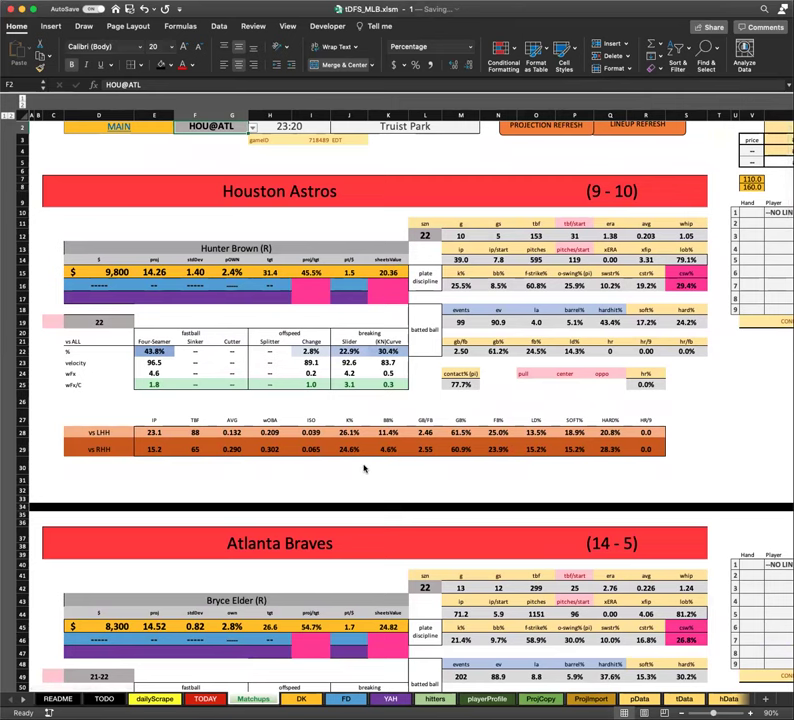
{"action": "scroll", "coordinate": [365, 455], "scroll_direction": "down", "scroll_amount": 5}
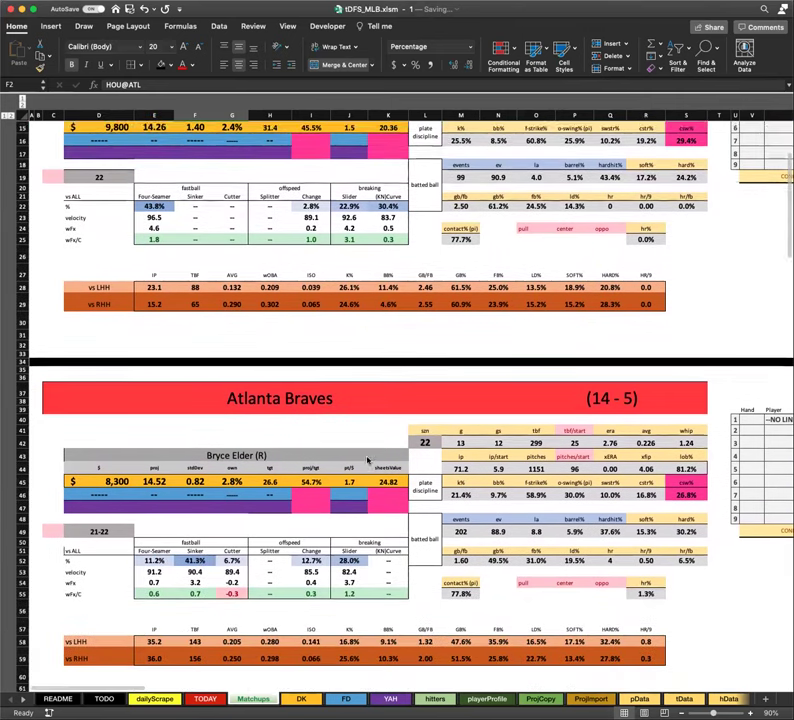
Step: Check the team K%, BB% and wRC+ figures beside the Atlanta section
{"action": "scroll", "coordinate": [367, 457], "scroll_direction": "right", "scroll_amount": 5}
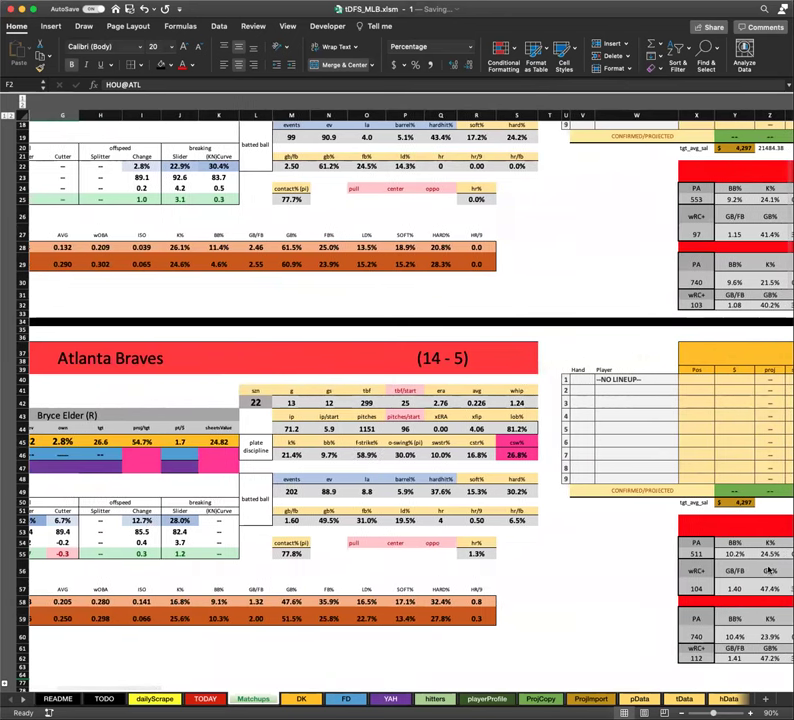
{"action": "left_click", "coordinate": [679, 478]}
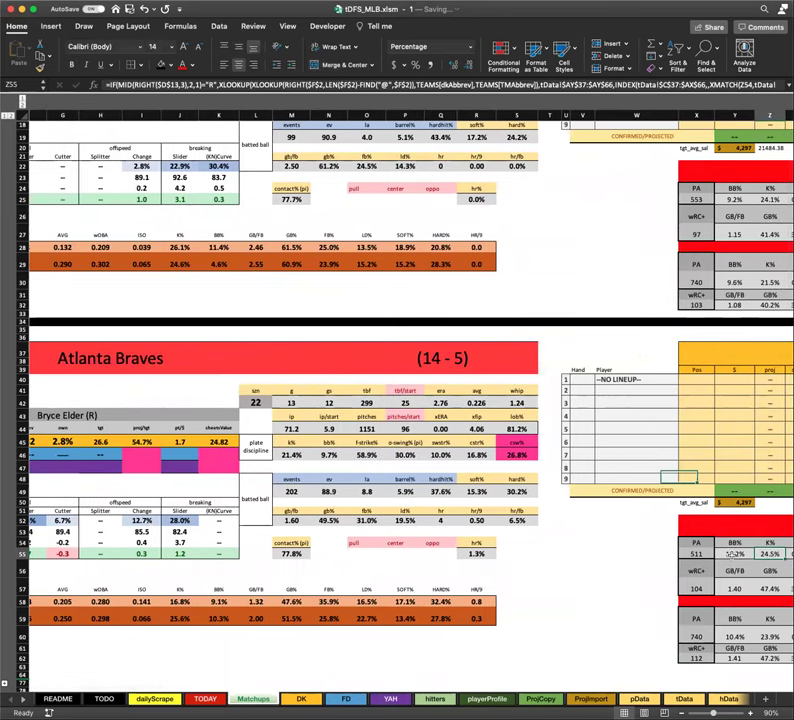
{"action": "left_click", "coordinate": [724, 566]}
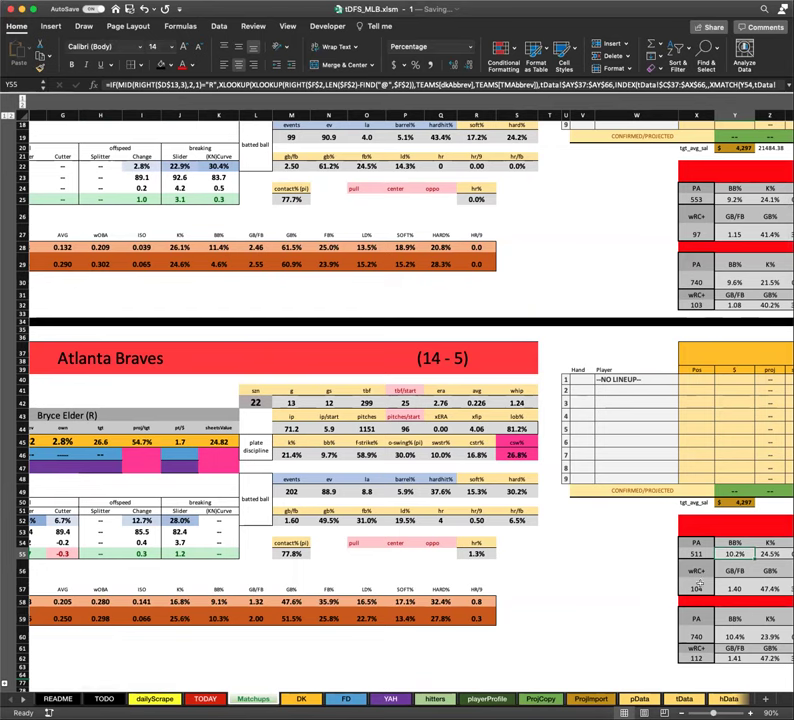
{"action": "left_click", "coordinate": [697, 588]}
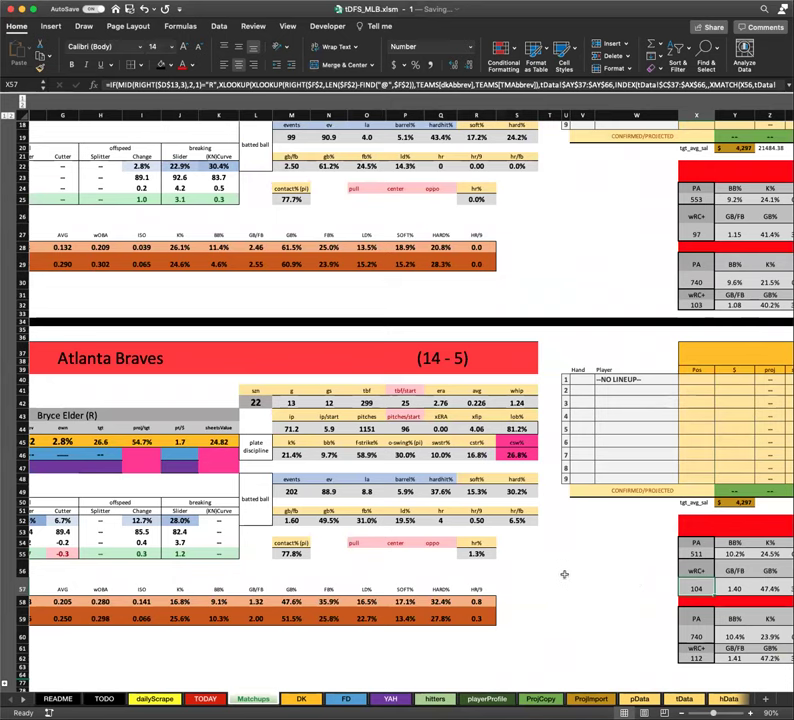
{"action": "scroll", "coordinate": [555, 582], "scroll_direction": "left", "scroll_amount": 5}
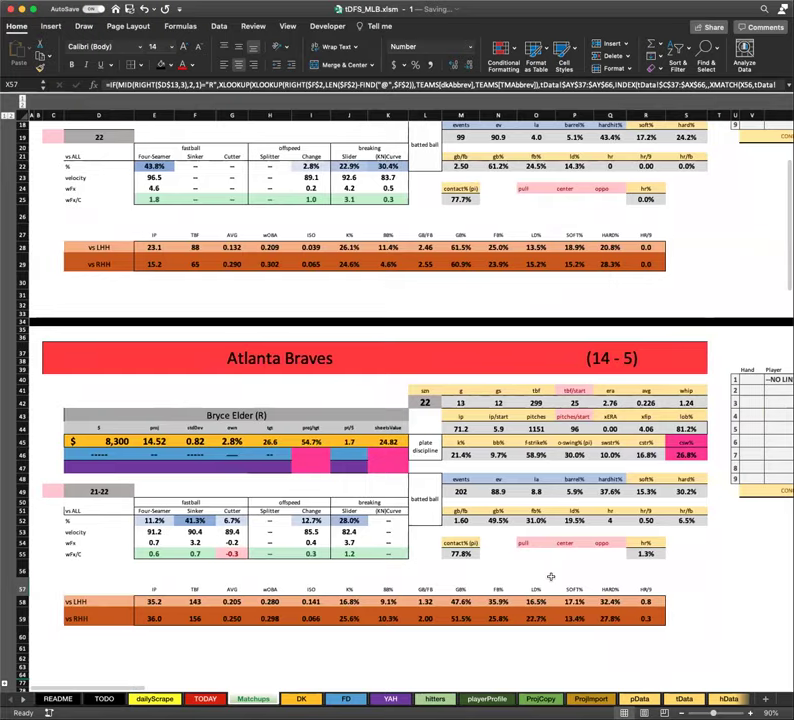
Step: Examine the Houston starter's salary, then compare both starters' pitch mixes, batted-ball stats and handedness splits
{"action": "scroll", "coordinate": [514, 531], "scroll_direction": "up", "scroll_amount": 5}
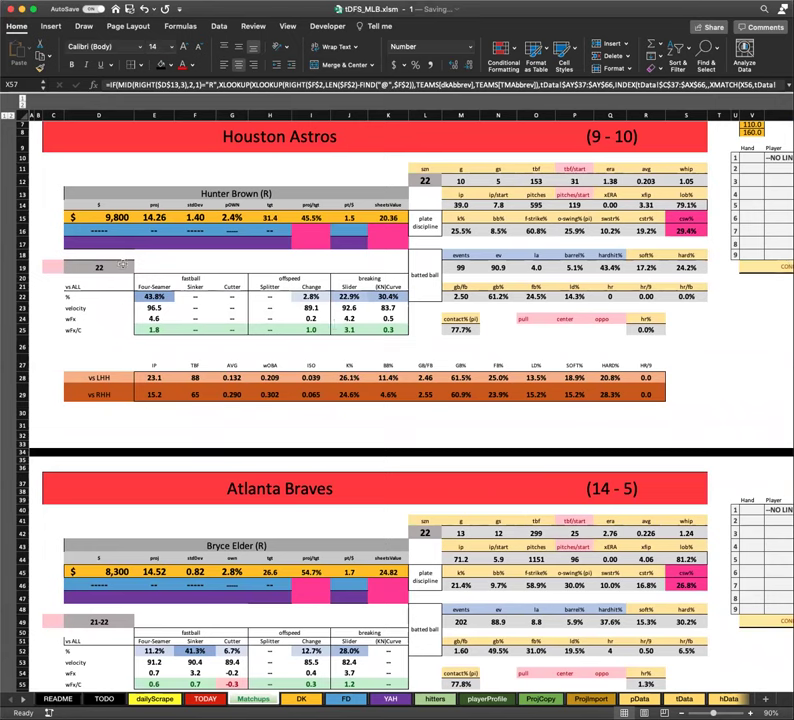
{"action": "left_click", "coordinate": [122, 216]}
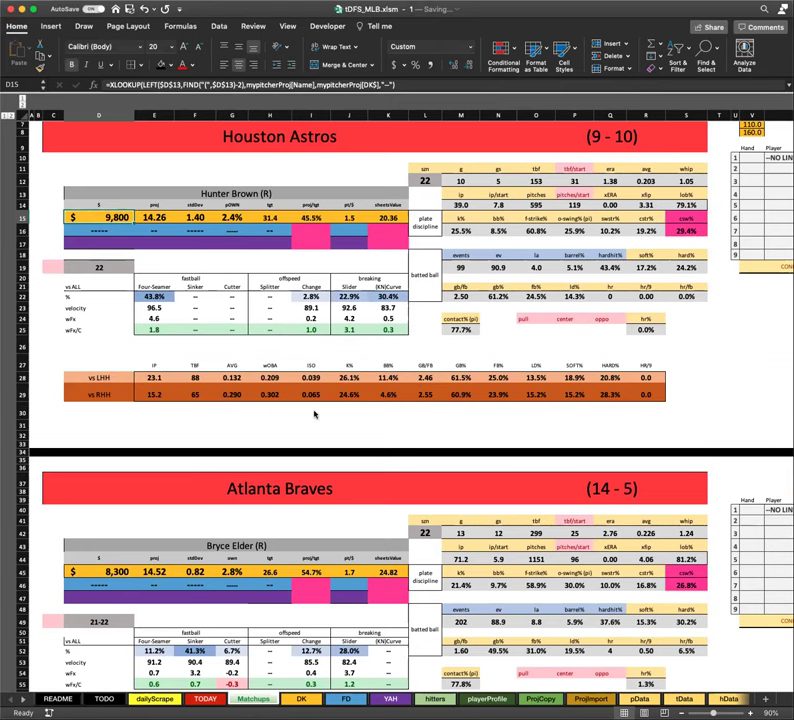
{"action": "scroll", "coordinate": [330, 418], "scroll_direction": "down", "scroll_amount": 3}
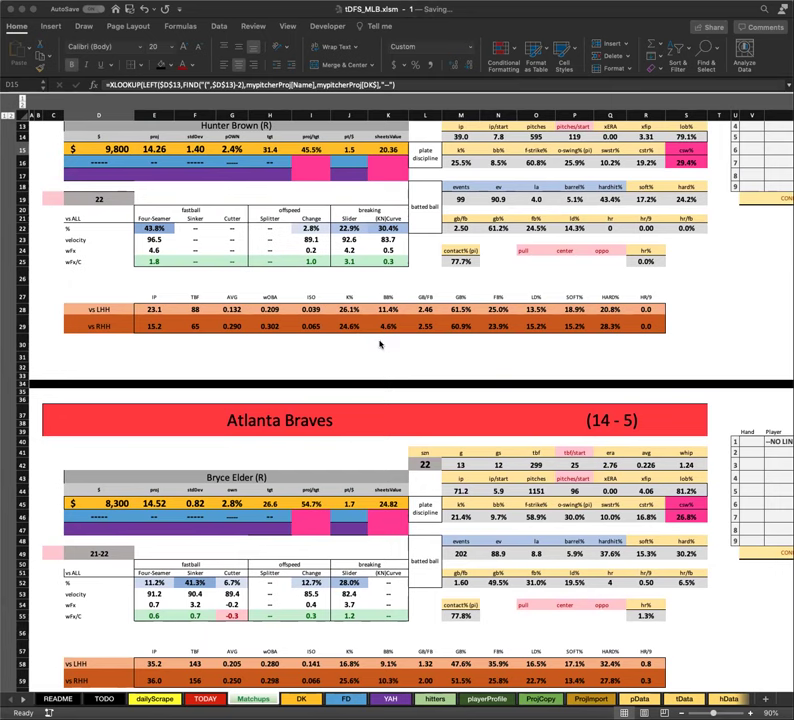
{"action": "scroll", "coordinate": [378, 350], "scroll_direction": "up", "scroll_amount": 1}
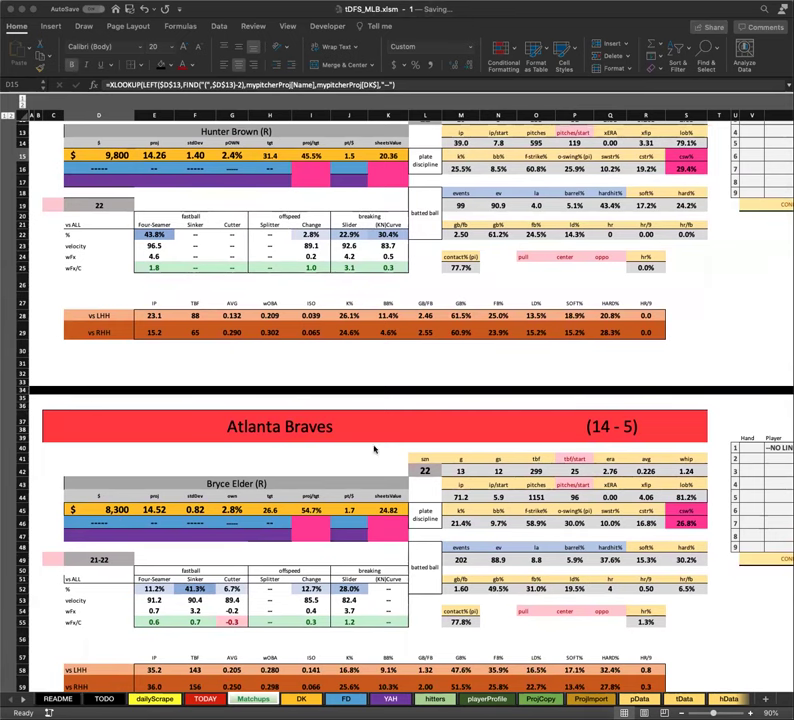
{"action": "scroll", "coordinate": [385, 440], "scroll_direction": "up", "scroll_amount": 5}
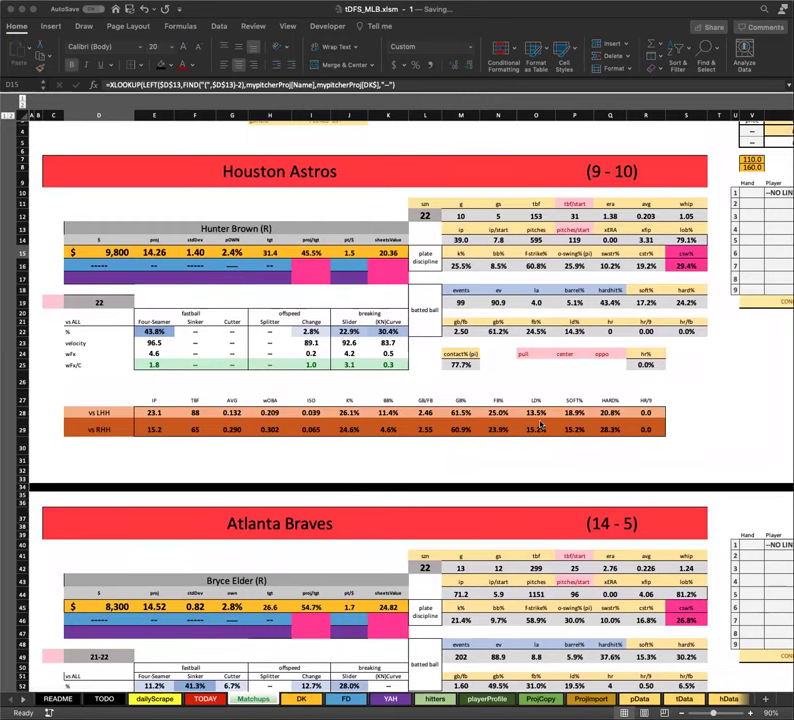
{"action": "scroll", "coordinate": [540, 425], "scroll_direction": "down", "scroll_amount": 3}
{"action": "scroll", "coordinate": [540, 425], "scroll_direction": "down", "scroll_amount": 2}
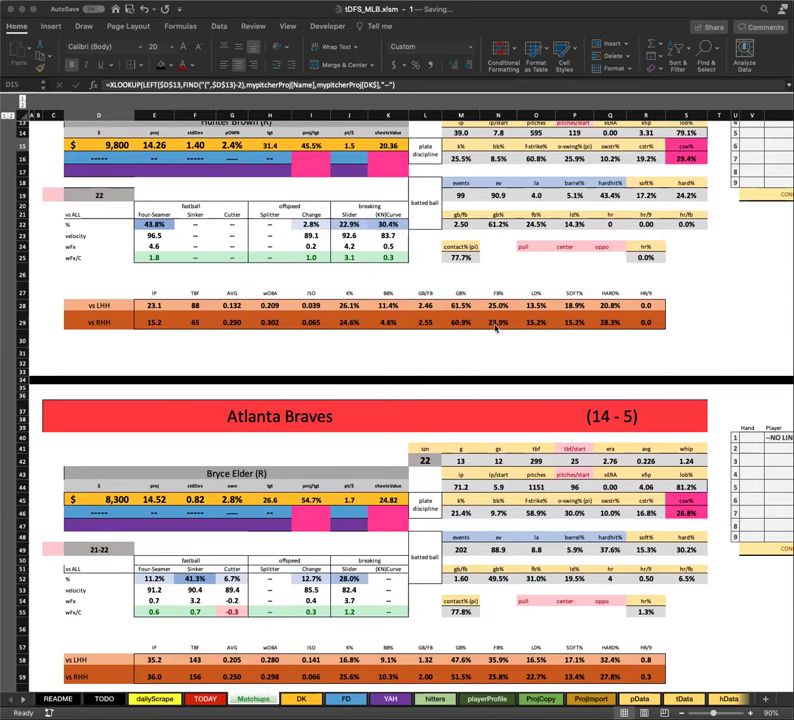
{"action": "scroll", "coordinate": [505, 340], "scroll_direction": "up", "scroll_amount": 5}
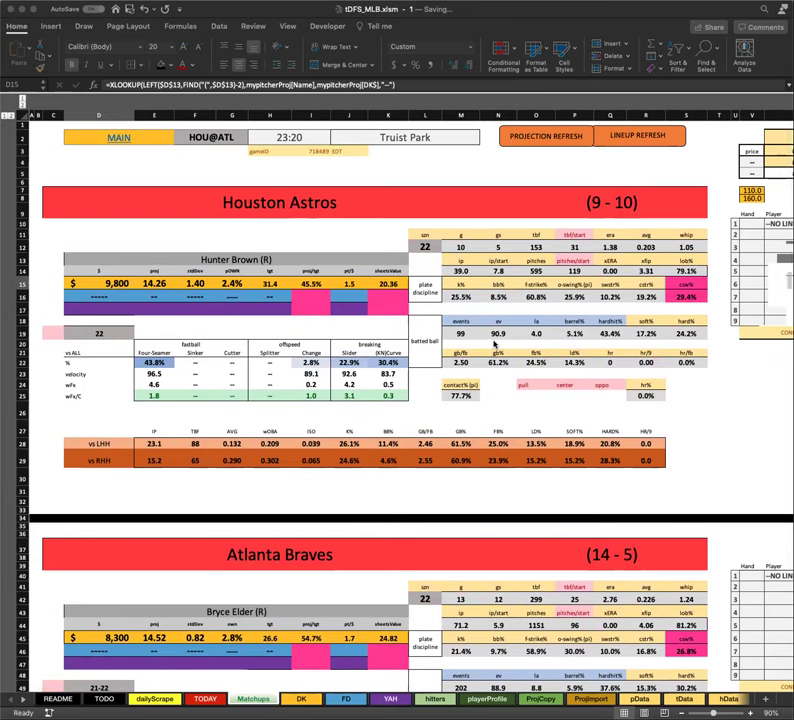
{"action": "scroll", "coordinate": [505, 365], "scroll_direction": "down", "scroll_amount": 1}
{"action": "scroll", "coordinate": [516, 389], "scroll_direction": "down", "scroll_amount": 2}
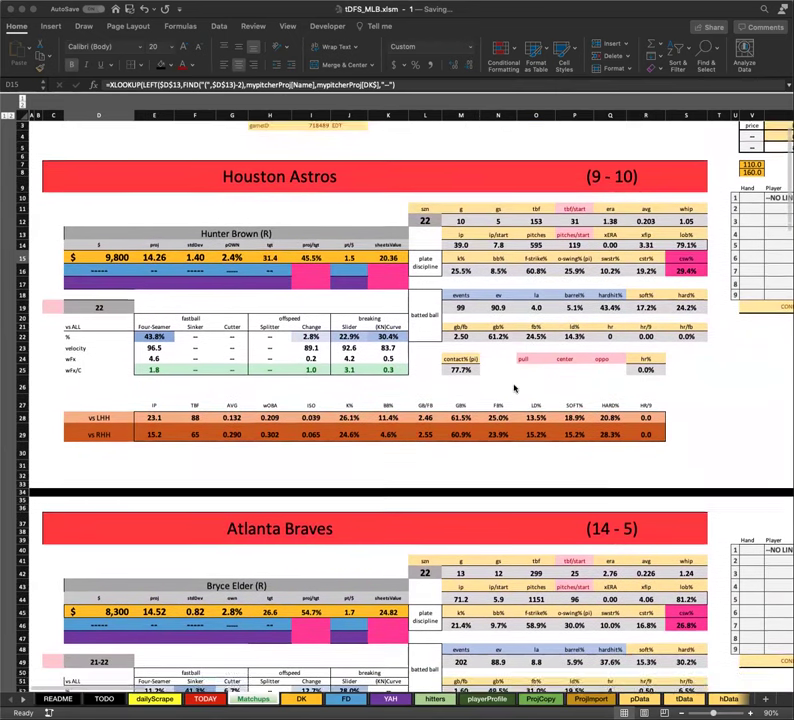
{"action": "left_click", "coordinate": [466, 457]}
{"action": "scroll", "coordinate": [708, 398], "scroll_direction": "down", "scroll_amount": 3}
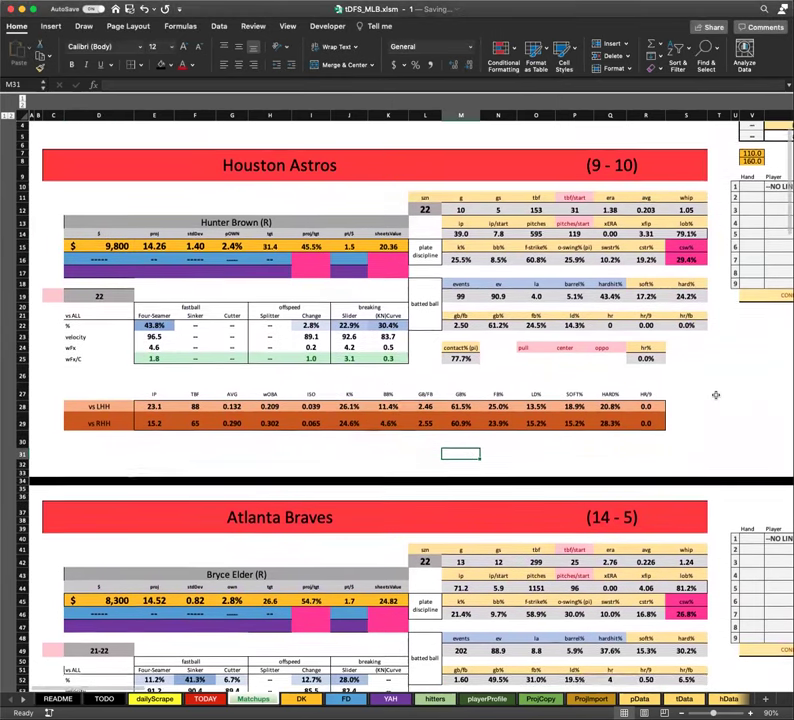
{"action": "scroll", "coordinate": [740, 396], "scroll_direction": "down", "scroll_amount": 1}
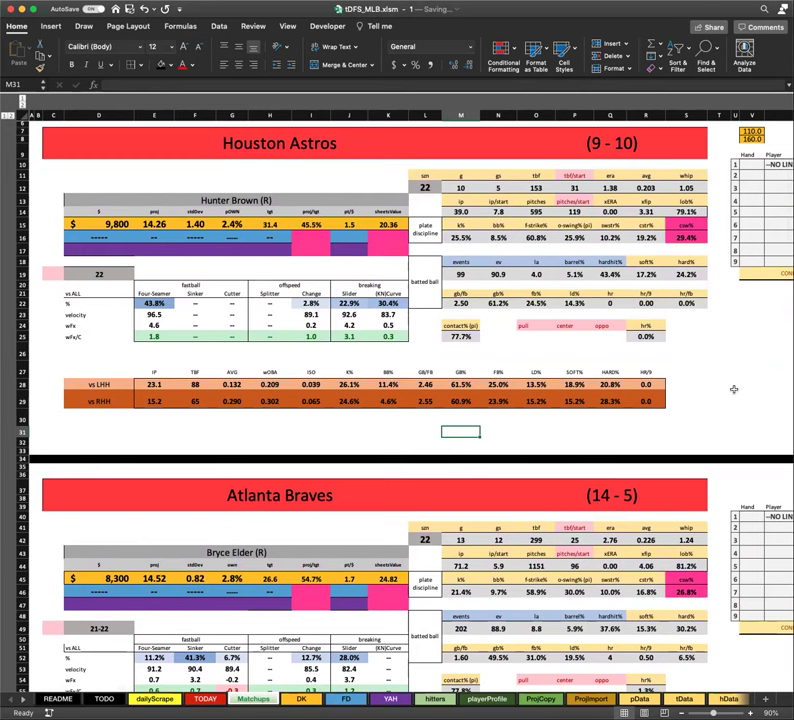
{"action": "scroll", "coordinate": [733, 389], "scroll_direction": "down", "scroll_amount": 1}
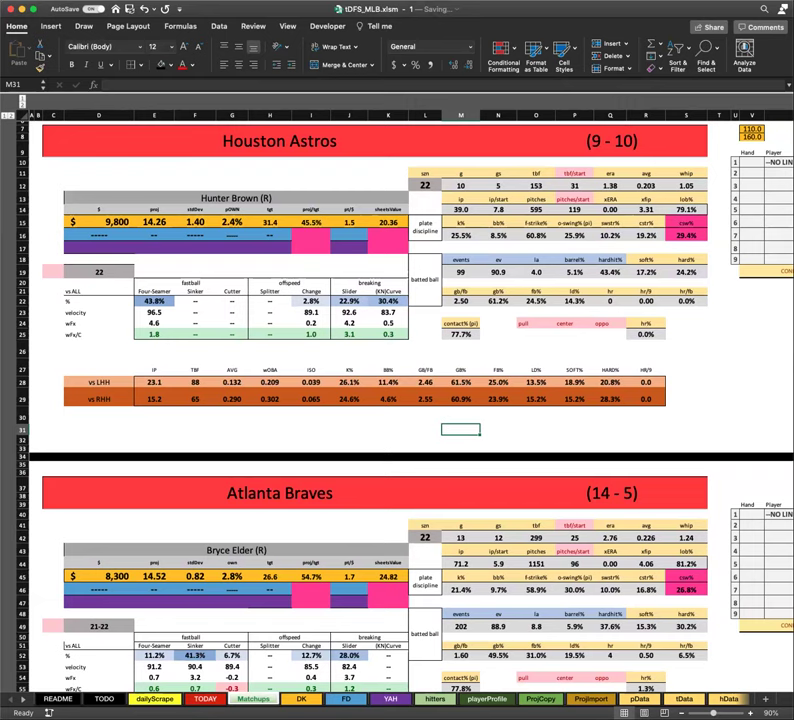
Step: Check the Atlanta starter's K% against left-handed and right-handed hitters
{"action": "scroll", "coordinate": [443, 524], "scroll_direction": "down", "scroll_amount": 5}
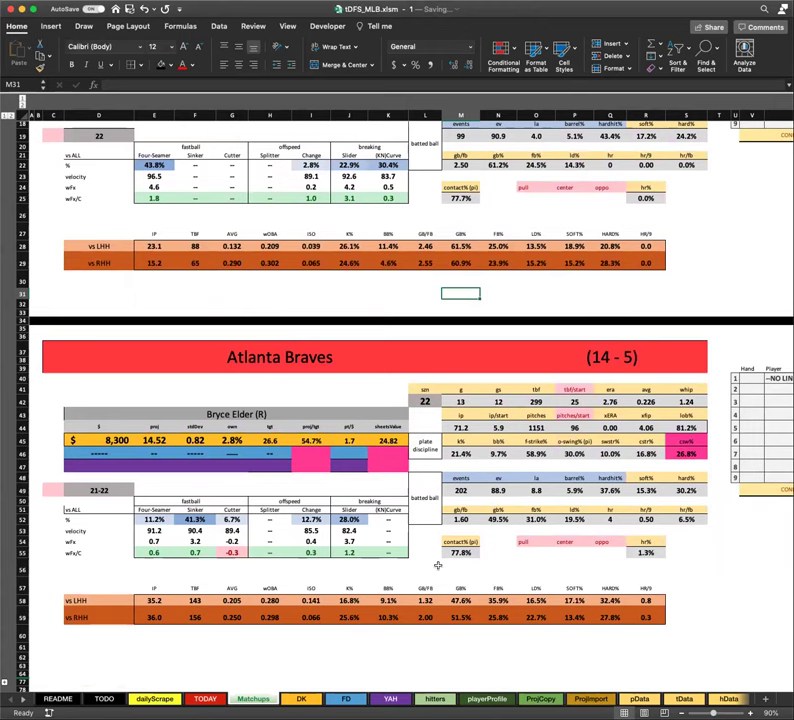
{"action": "scroll", "coordinate": [447, 565], "scroll_direction": "up", "scroll_amount": 1}
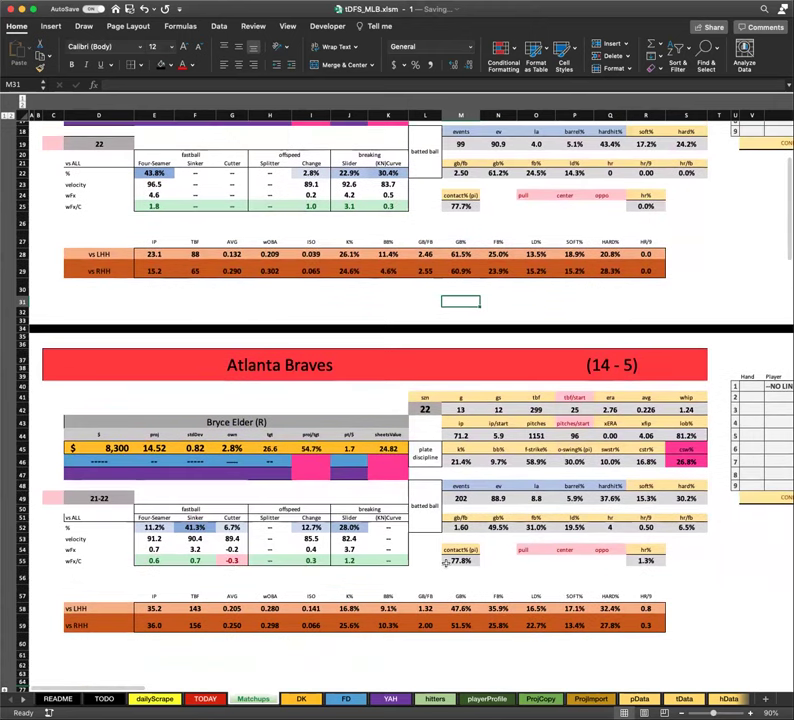
{"action": "left_click", "coordinate": [349, 608]}
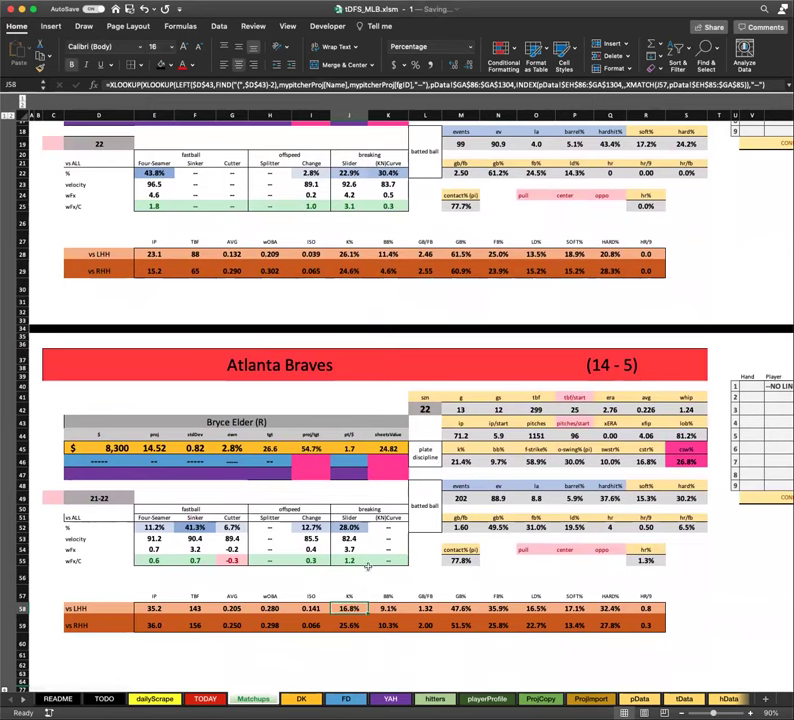
{"action": "left_click", "coordinate": [360, 624]}
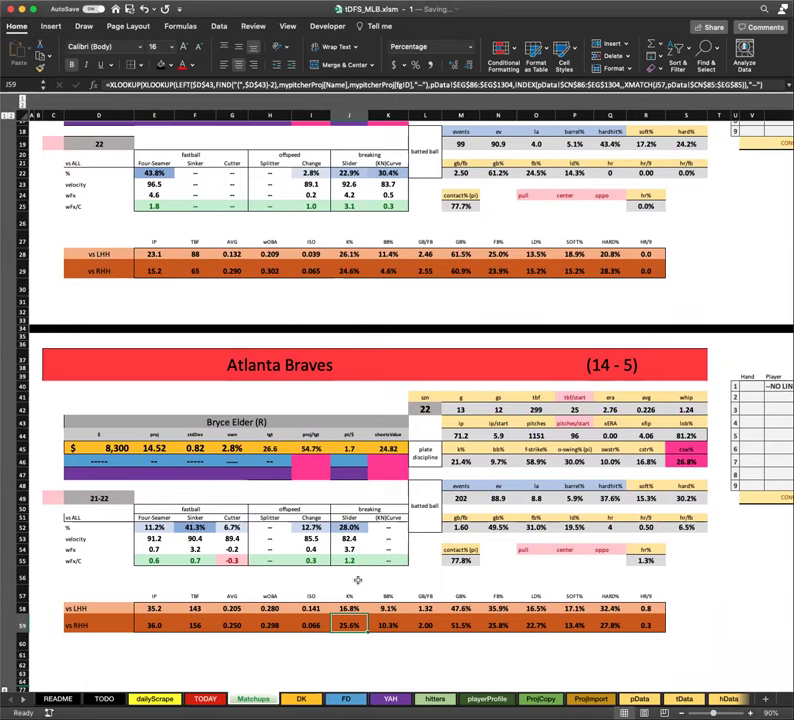
{"action": "scroll", "coordinate": [390, 600], "scroll_direction": "up", "scroll_amount": 1}
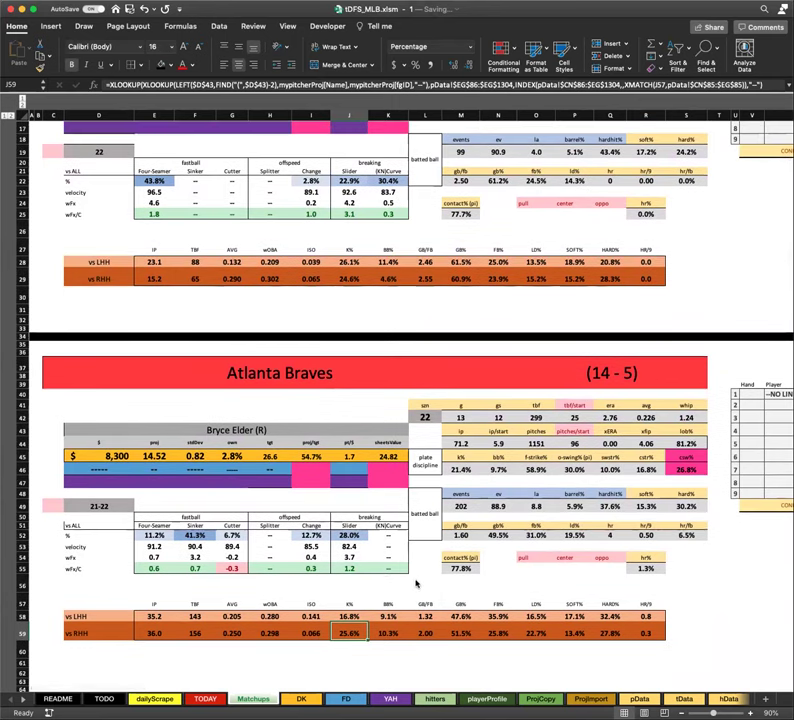
Step: Switch the matchup game to OAK@TEX
{"action": "scroll", "coordinate": [410, 580], "scroll_direction": "up", "scroll_amount": 5}
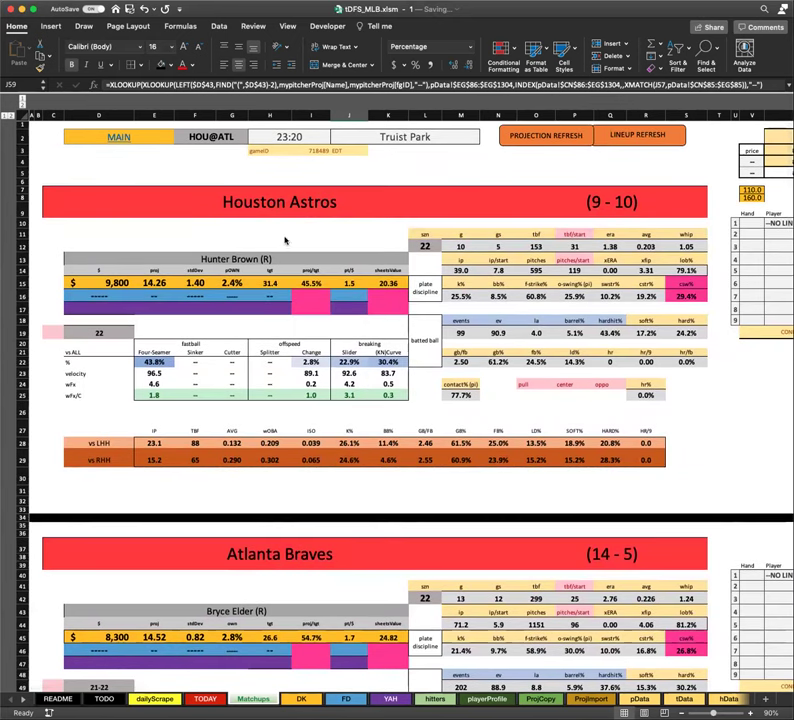
{"action": "left_click", "coordinate": [228, 148]}
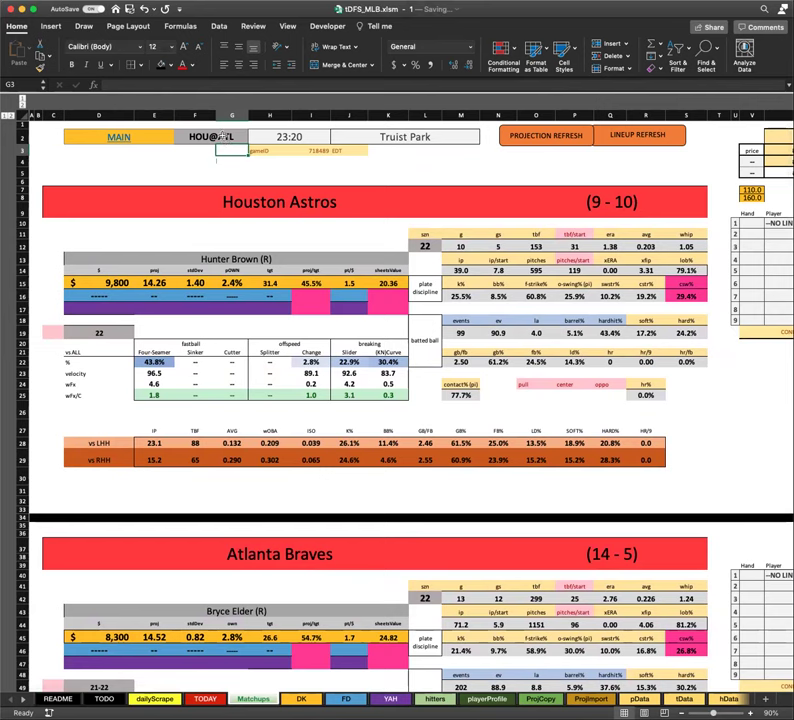
{"action": "left_click", "coordinate": [222, 137]}
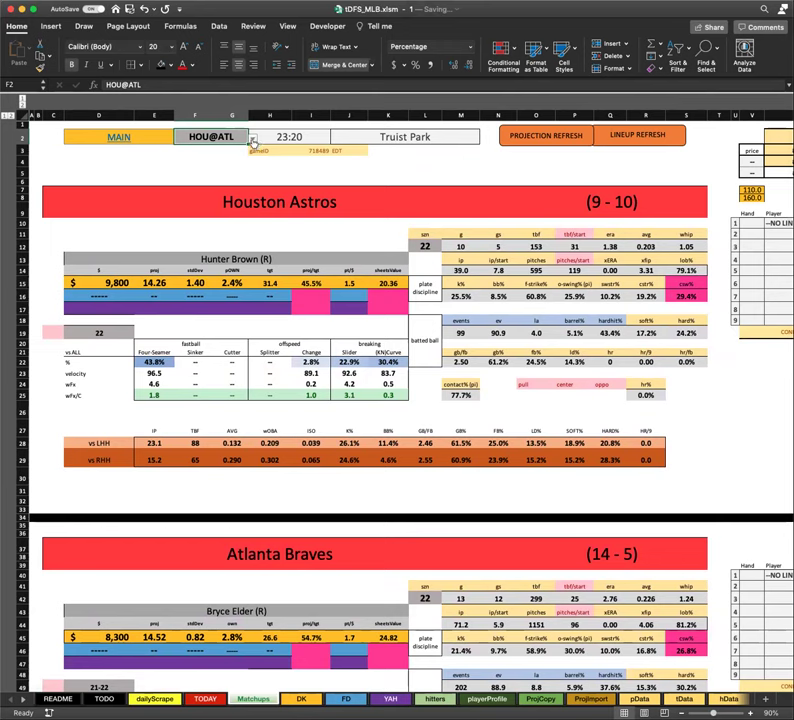
{"action": "left_click", "coordinate": [253, 138]}
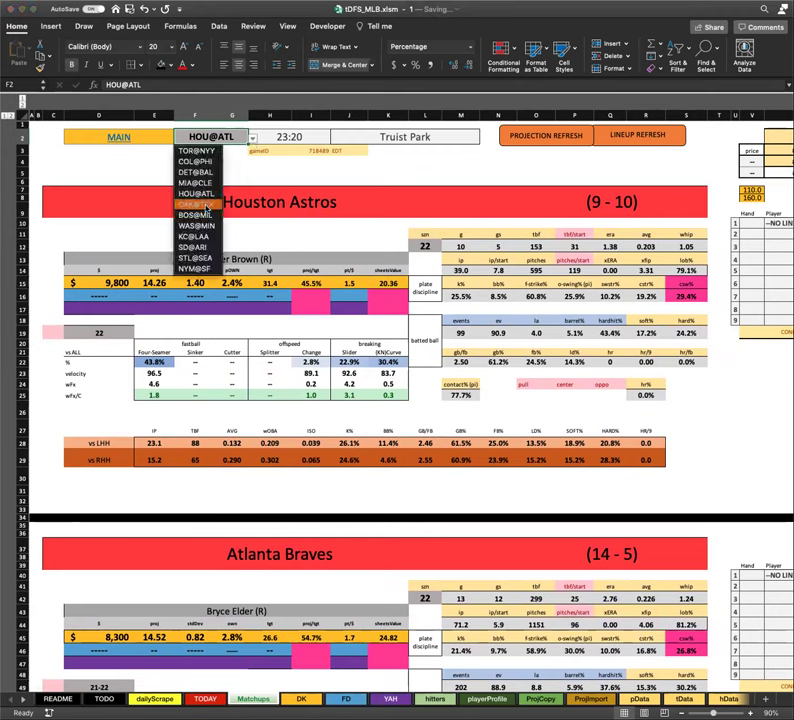
{"action": "left_click", "coordinate": [209, 213]}
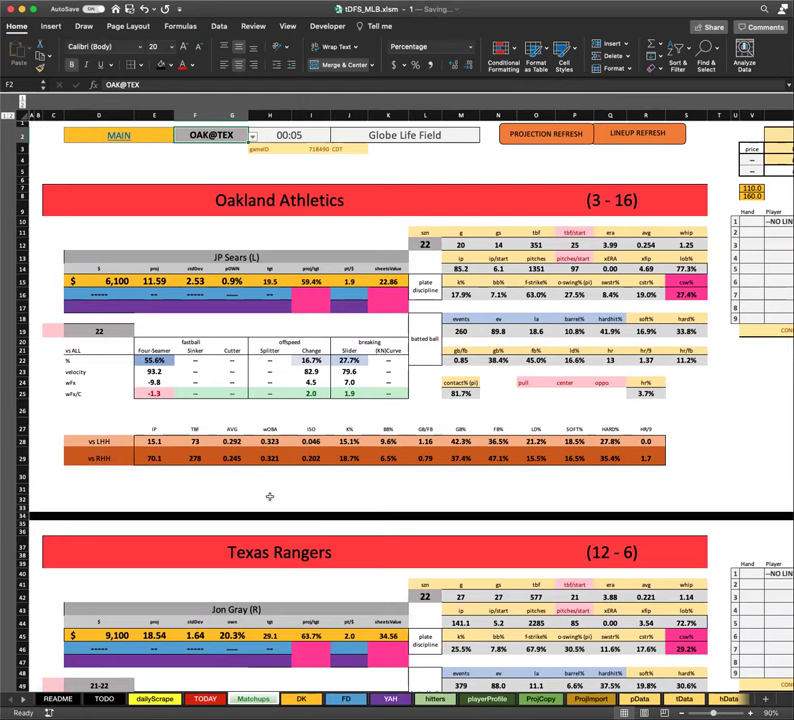
Step: Compare the Oakland and Texas starters' plate discipline, batted-ball stats and handedness splits
{"action": "scroll", "coordinate": [269, 496], "scroll_direction": "down", "scroll_amount": 5}
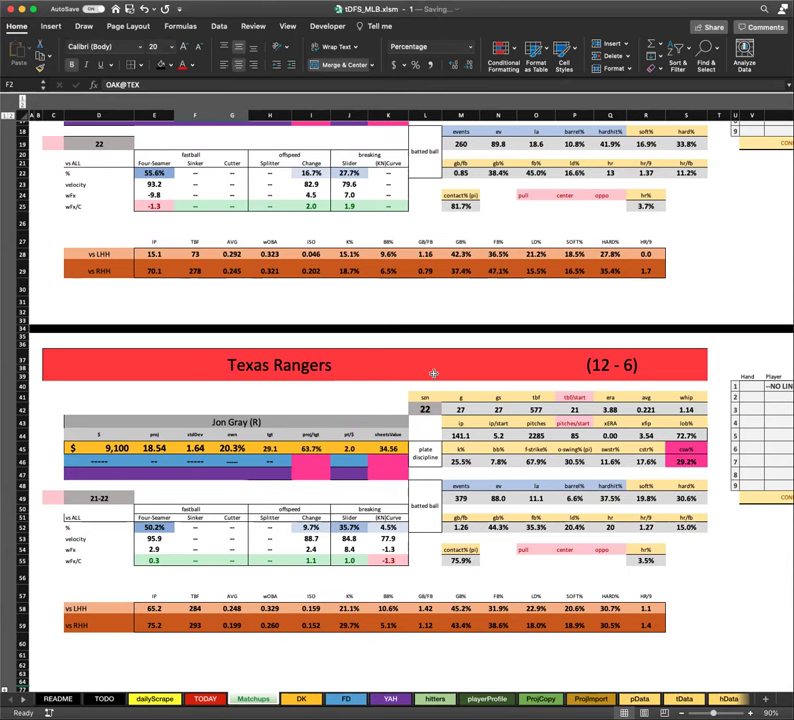
{"action": "scroll", "coordinate": [433, 373], "scroll_direction": "up", "scroll_amount": 1}
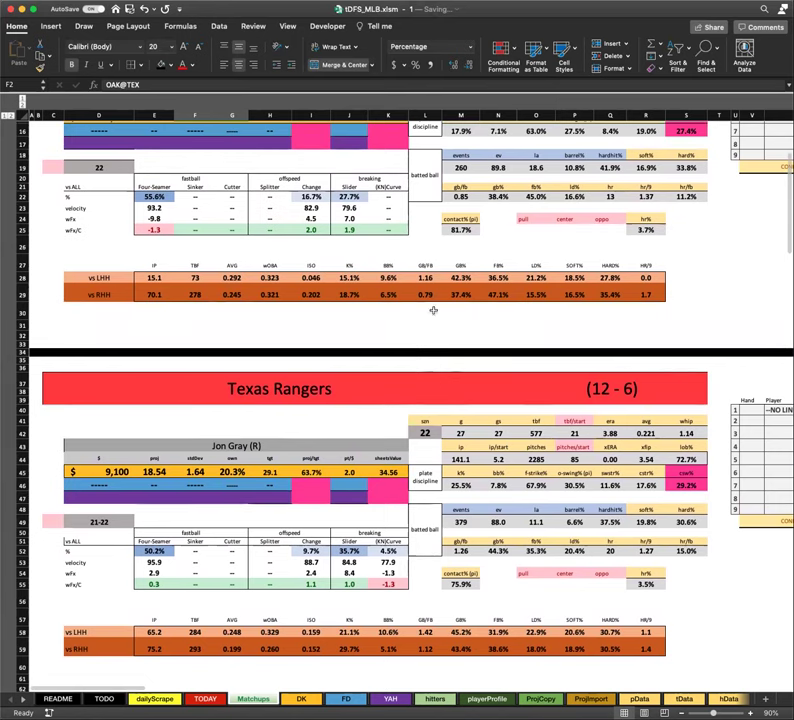
{"action": "scroll", "coordinate": [236, 308], "scroll_direction": "up", "scroll_amount": 1}
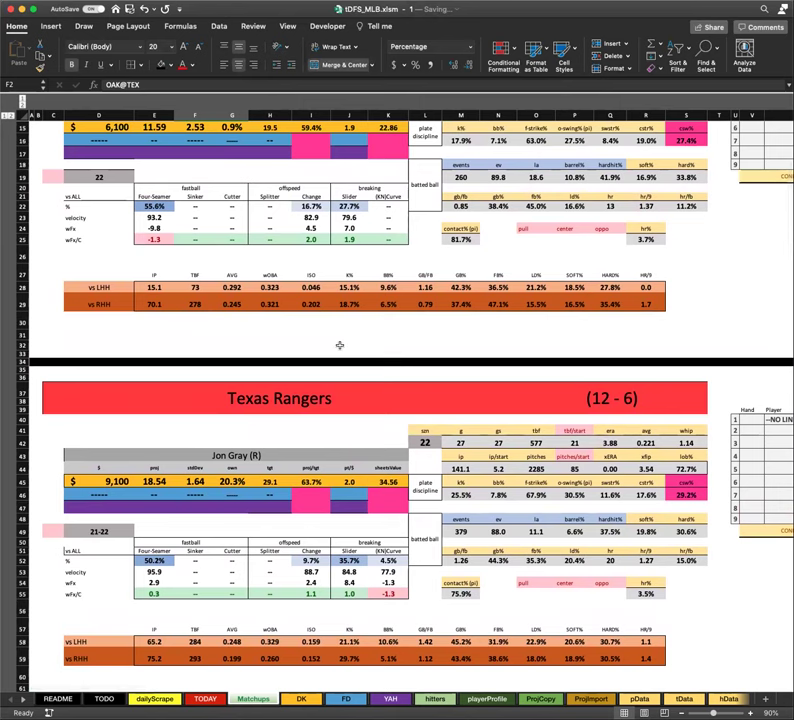
{"action": "scroll", "coordinate": [338, 345], "scroll_direction": "down", "scroll_amount": 1}
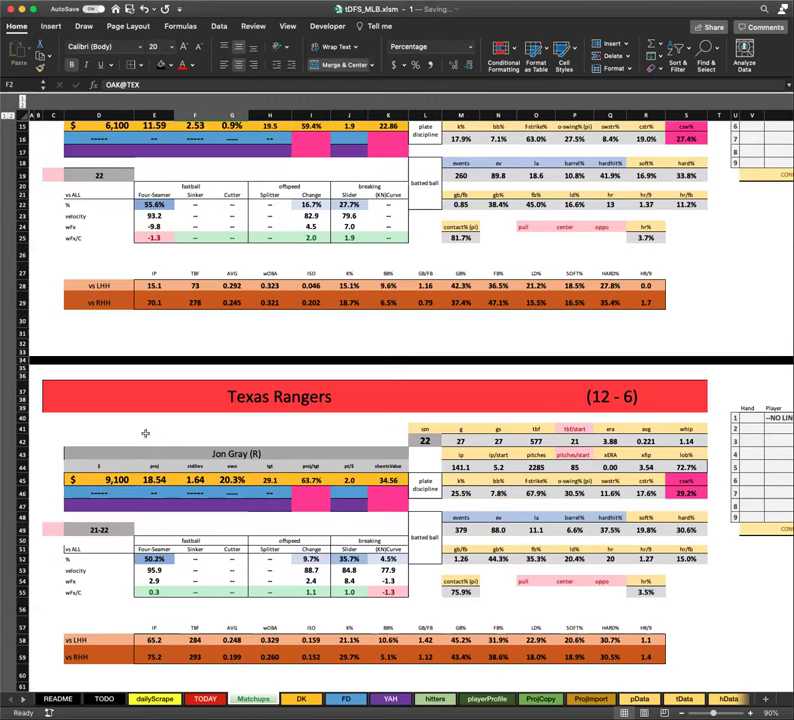
Step: Examine the Texas starter's projected ownership and pitch mix, focusing on the slider and curve columns
{"action": "left_click", "coordinate": [232, 479]}
{"action": "left_click", "coordinate": [228, 428]}
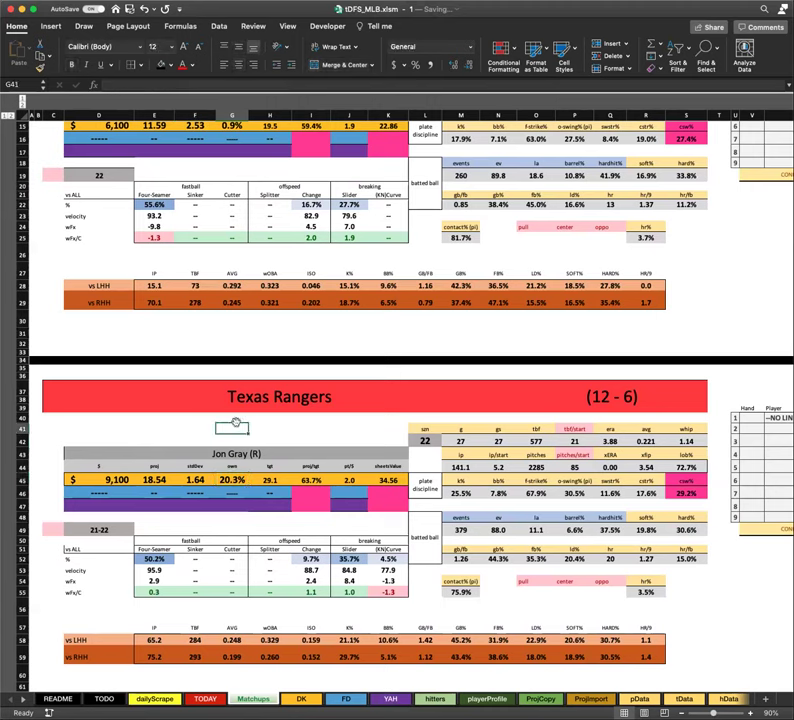
{"action": "left_click_drag", "start_coordinate": [348, 525], "coordinate": [350, 604]}
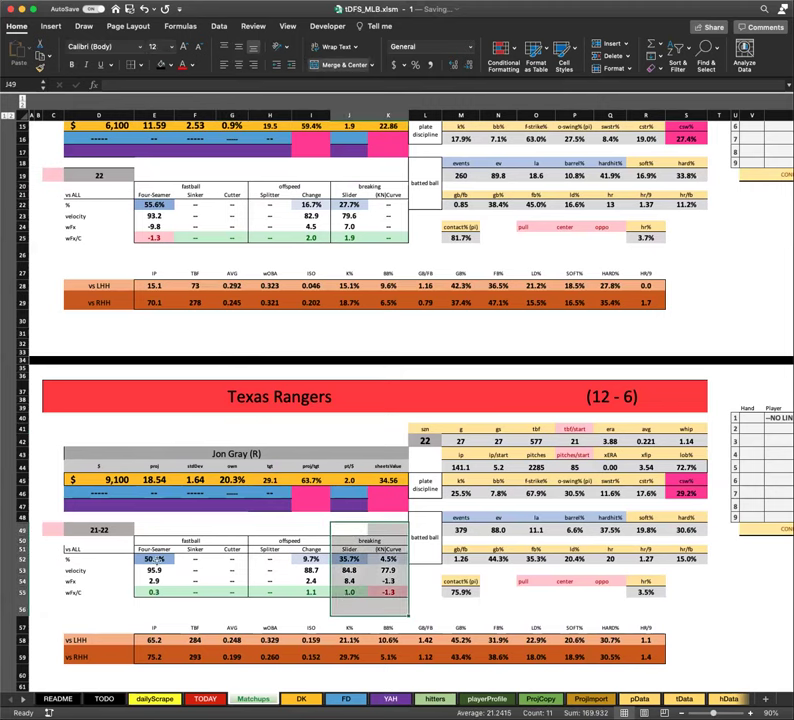
{"action": "left_click", "coordinate": [160, 603]}
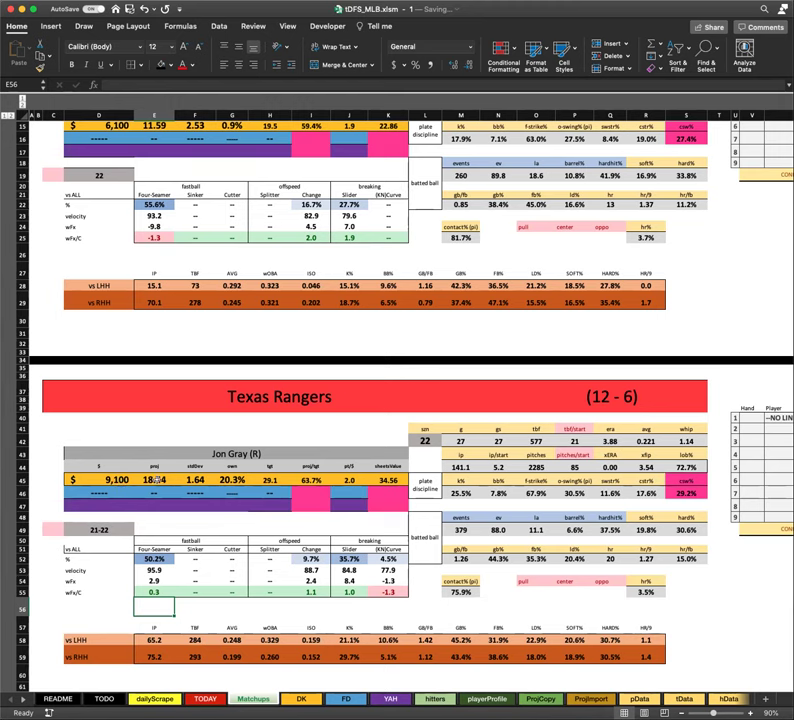
Step: Check the Texas starter's DraftKings point projection
{"action": "left_click", "coordinate": [153, 479]}
{"action": "left_click", "coordinate": [170, 431]}
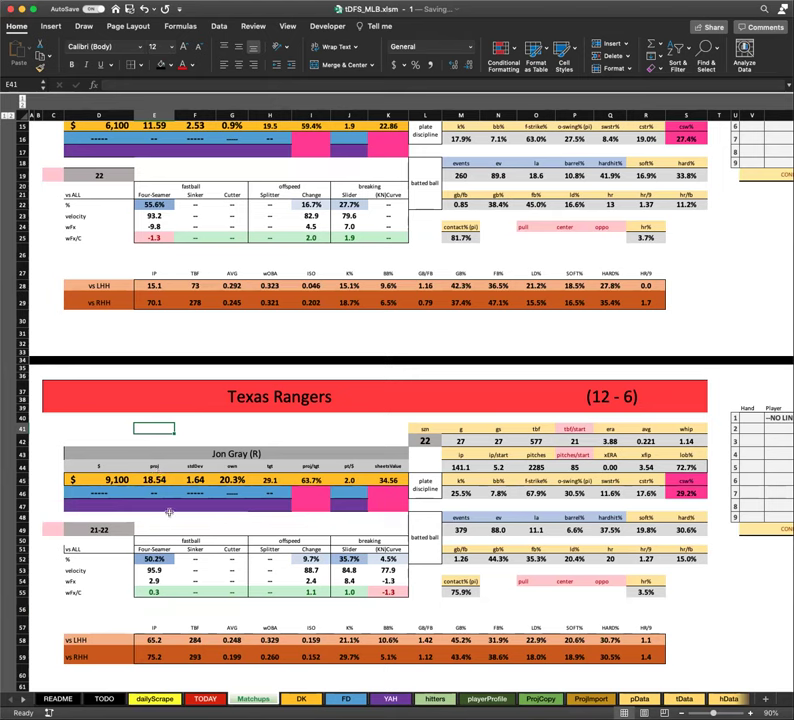
{"action": "left_click", "coordinate": [165, 481]}
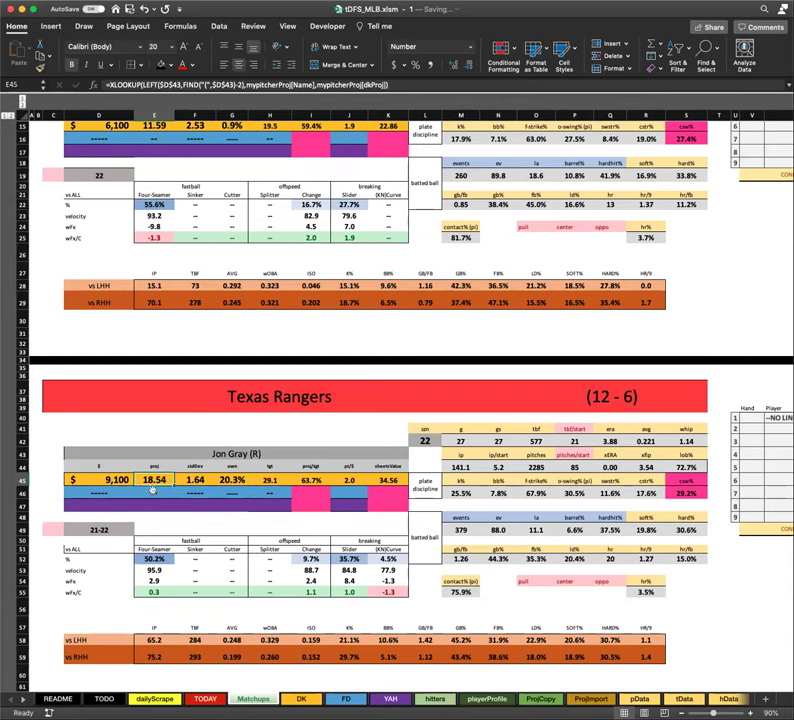
Step: Review the Oakland and Texas sections once more, comparing both starters' salaries, projections, pitch mixes and splits
{"action": "scroll", "coordinate": [240, 468], "scroll_direction": "up", "scroll_amount": 3}
{"action": "scroll", "coordinate": [240, 468], "scroll_direction": "up", "scroll_amount": 1}
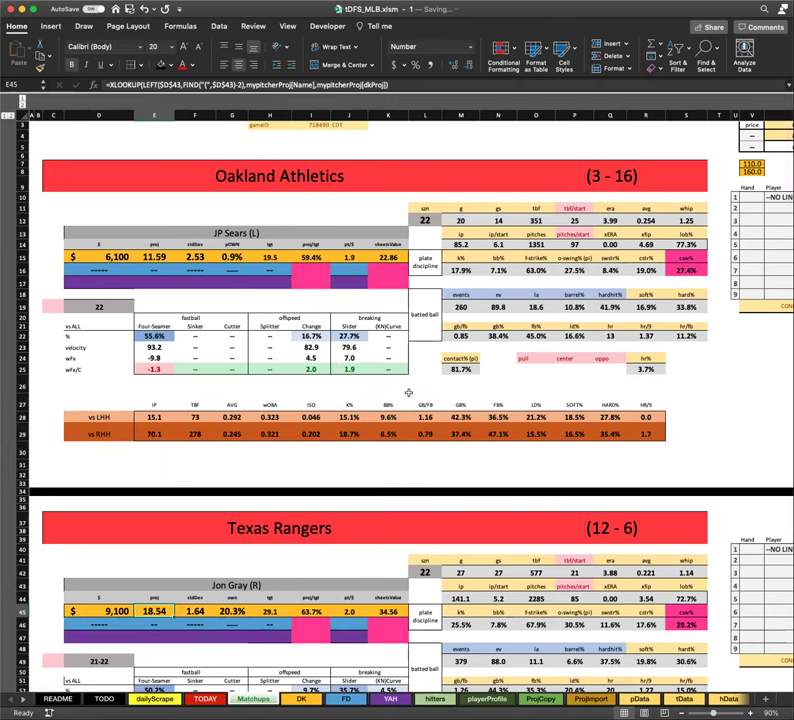
{"action": "scroll", "coordinate": [409, 392], "scroll_direction": "down", "scroll_amount": 1}
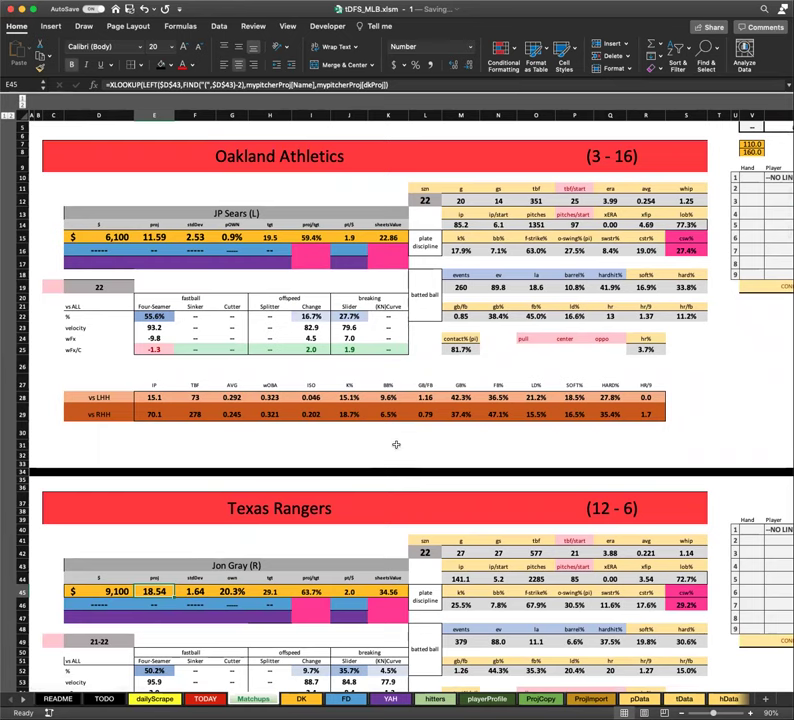
{"action": "scroll", "coordinate": [399, 440], "scroll_direction": "down", "scroll_amount": 2}
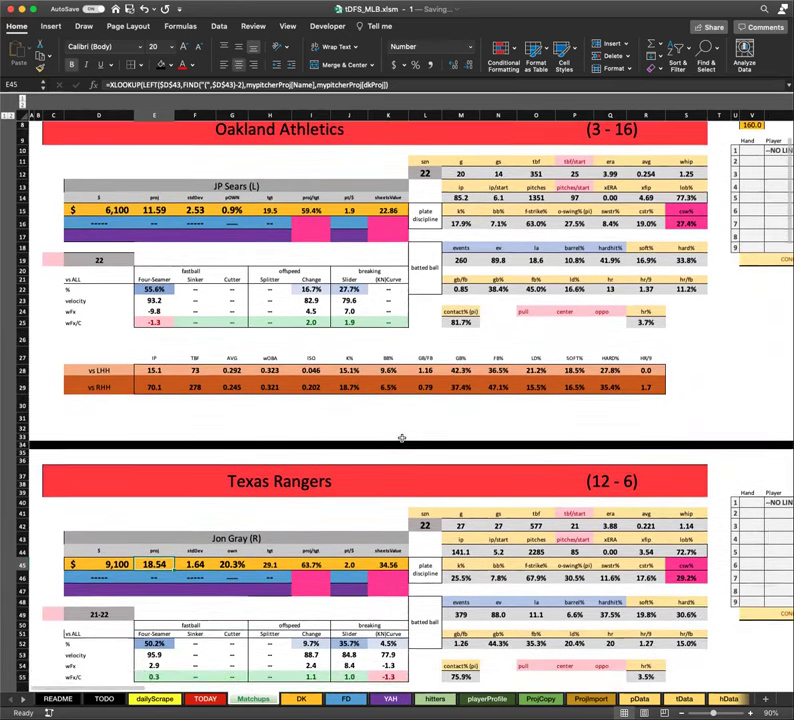
{"action": "scroll", "coordinate": [354, 416], "scroll_direction": "down", "scroll_amount": 2}
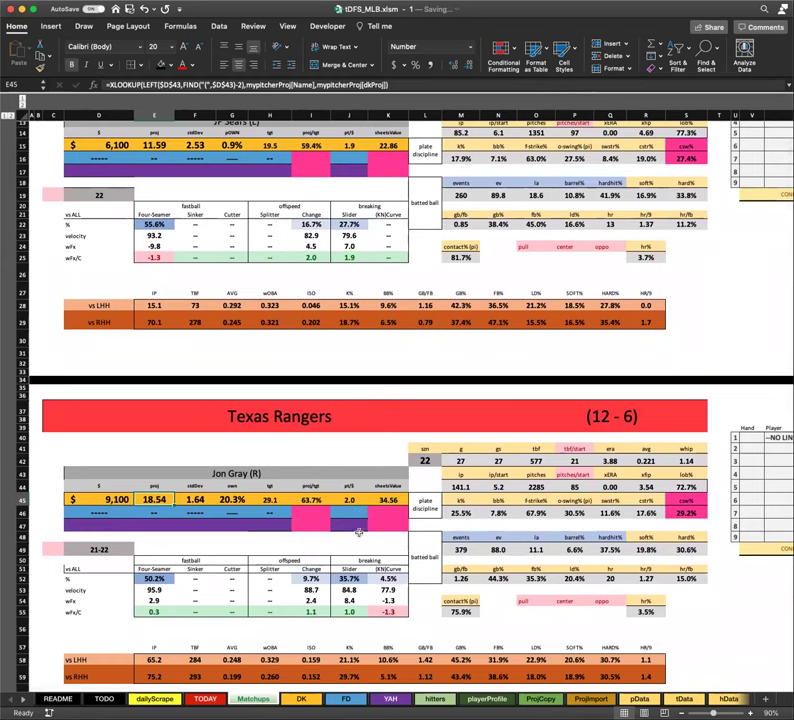
{"action": "scroll", "coordinate": [358, 532], "scroll_direction": "up", "scroll_amount": 4}
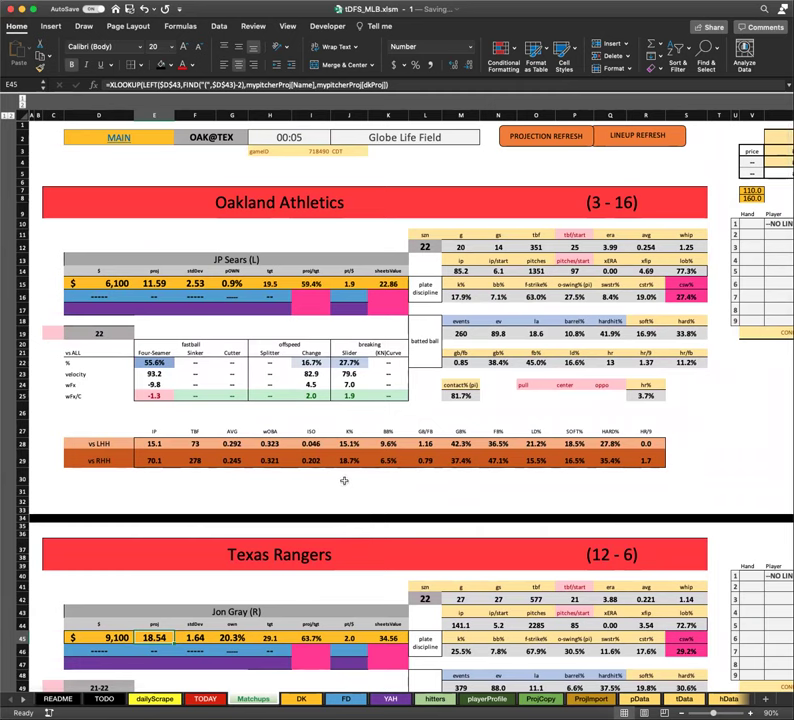
{"action": "left_click", "coordinate": [205, 163]}
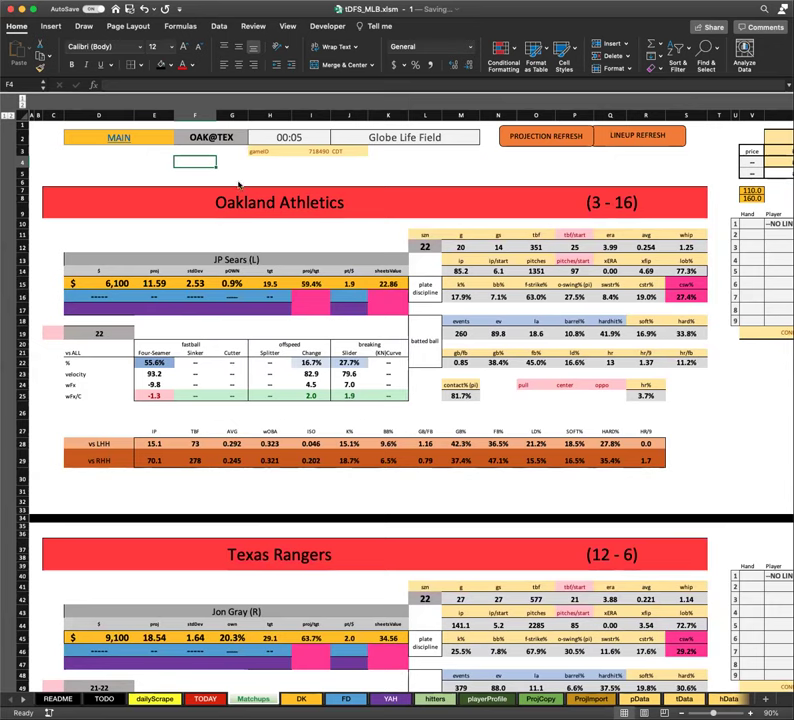
{"action": "scroll", "coordinate": [464, 509], "scroll_direction": "down", "scroll_amount": 10}
{"action": "scroll", "coordinate": [463, 496], "scroll_direction": "right", "scroll_amount": 5}
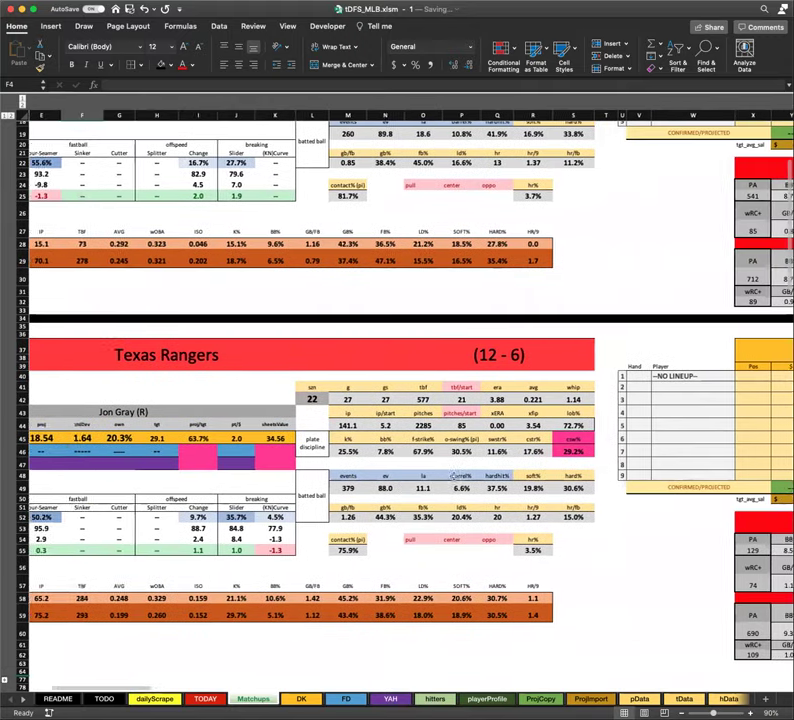
{"action": "scroll", "coordinate": [452, 463], "scroll_direction": "left", "scroll_amount": 5}
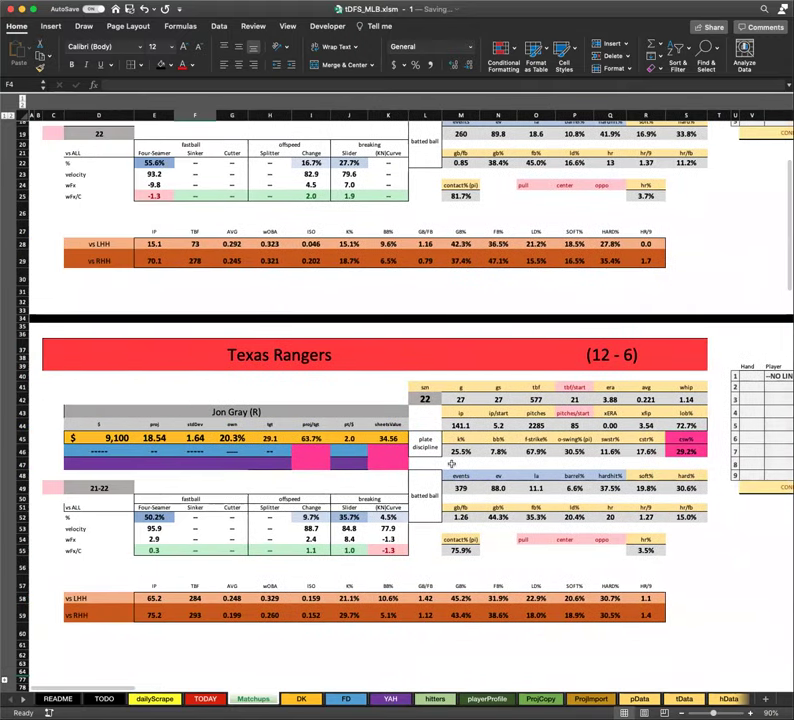
{"action": "scroll", "coordinate": [452, 463], "scroll_direction": "up", "scroll_amount": 10}
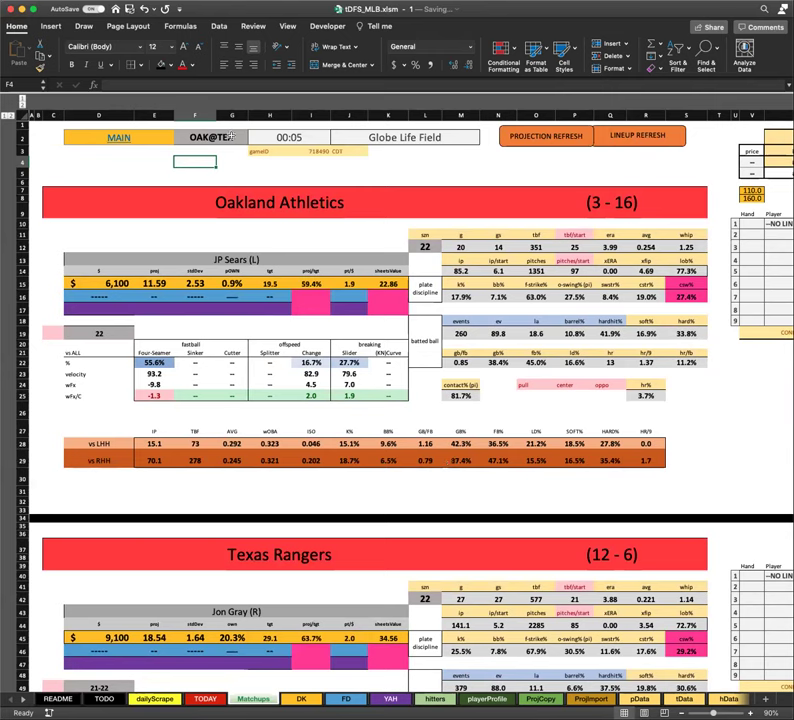
Step: Switch the matchup game to BOS@MIL
{"action": "left_click", "coordinate": [205, 139]}
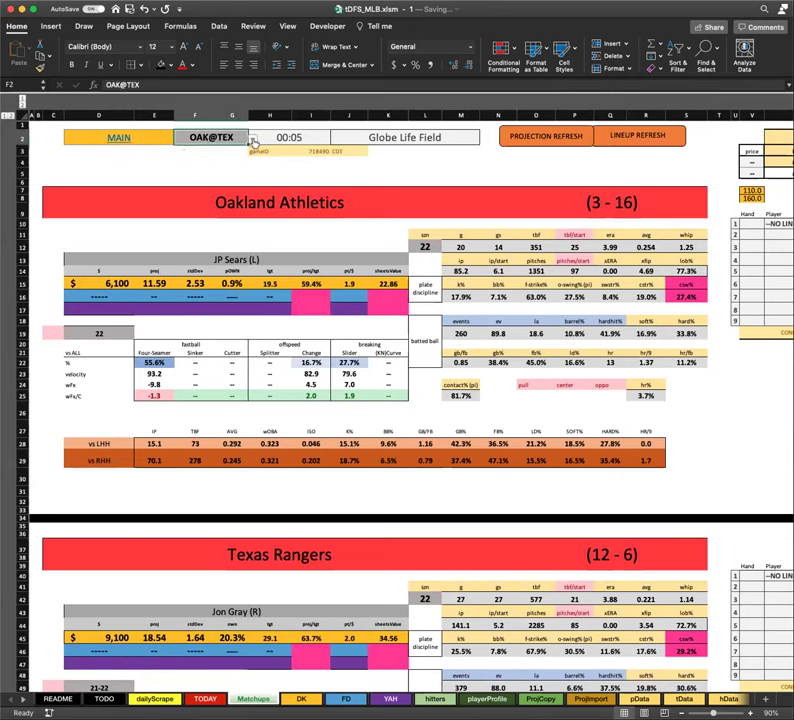
{"action": "left_click", "coordinate": [253, 139]}
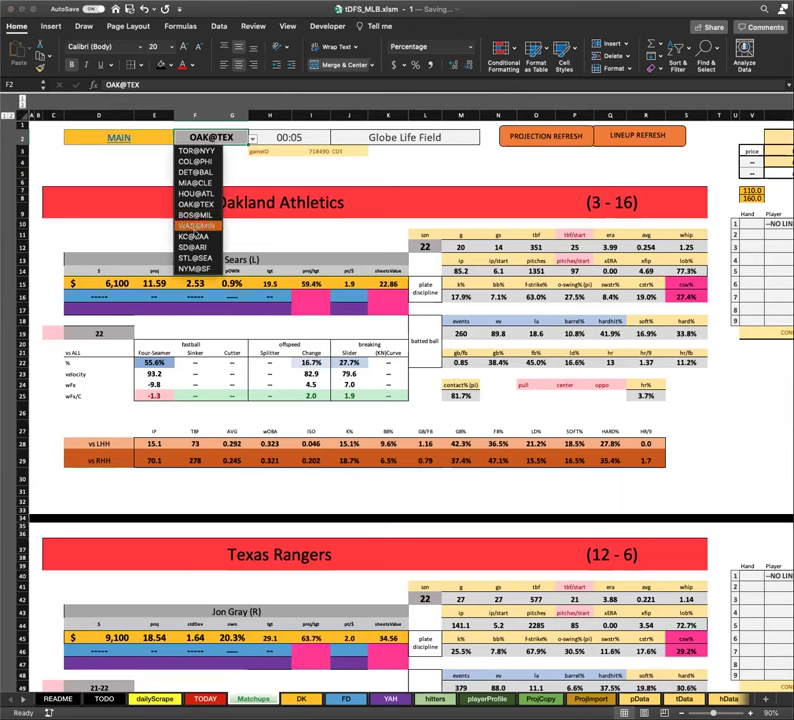
{"action": "left_click", "coordinate": [198, 228]}
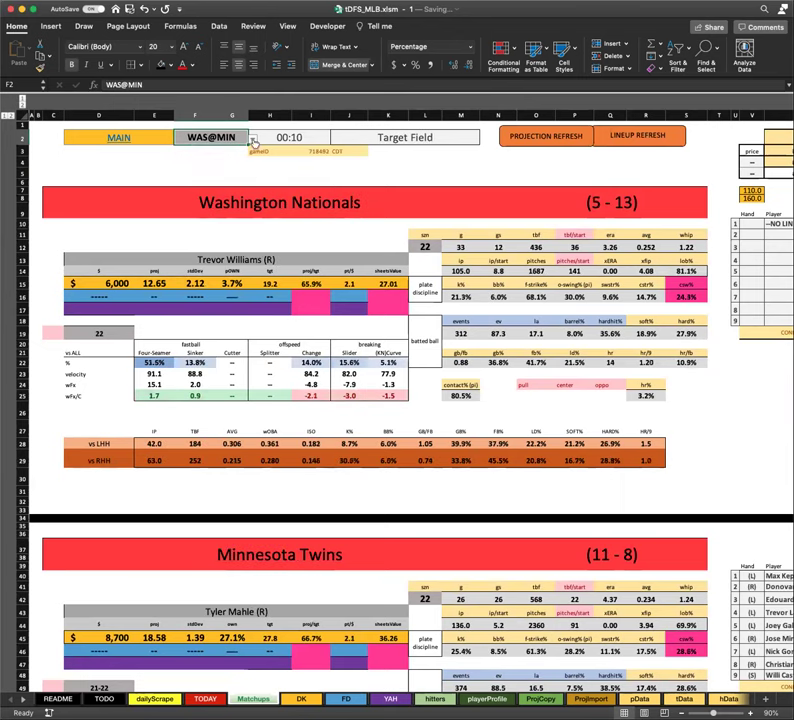
{"action": "left_click", "coordinate": [253, 139]}
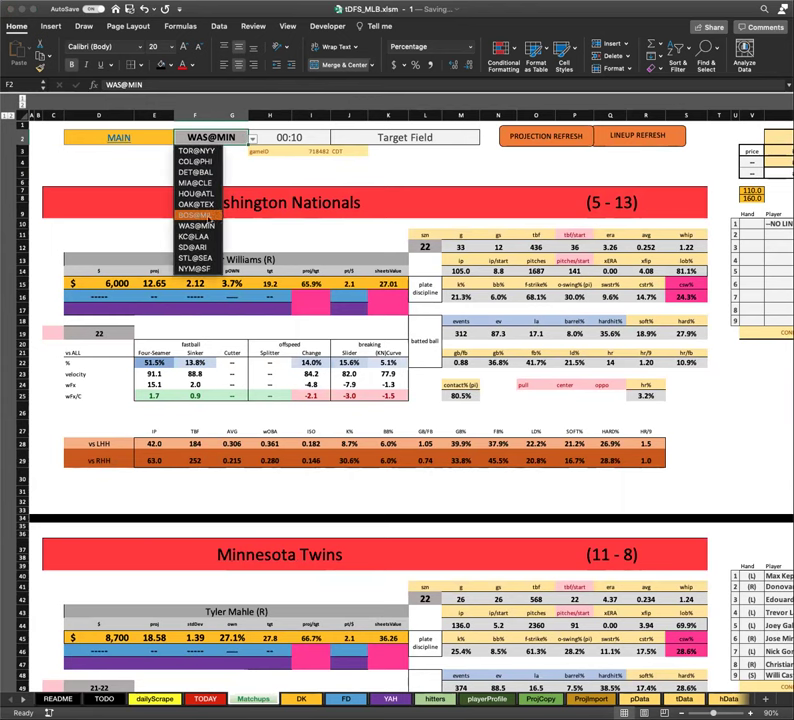
{"action": "key", "text": "Return"}
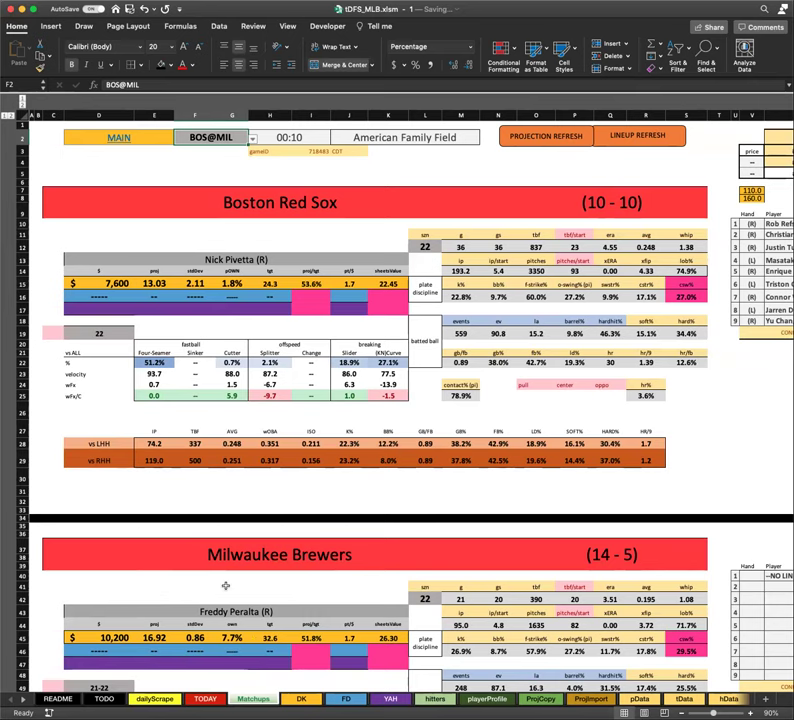
Step: Compare the Boston and Milwaukee starters' salaries, projections, pitch mixes, batted-ball stats and handedness splits
{"action": "scroll", "coordinate": [225, 586], "scroll_direction": "down", "scroll_amount": 5}
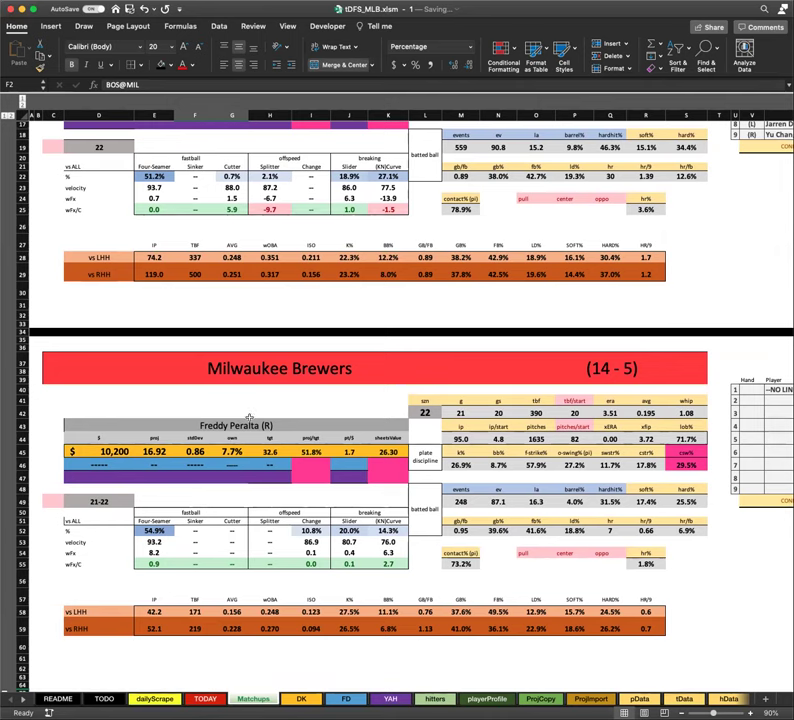
{"action": "scroll", "coordinate": [184, 452], "scroll_direction": "up", "scroll_amount": 5}
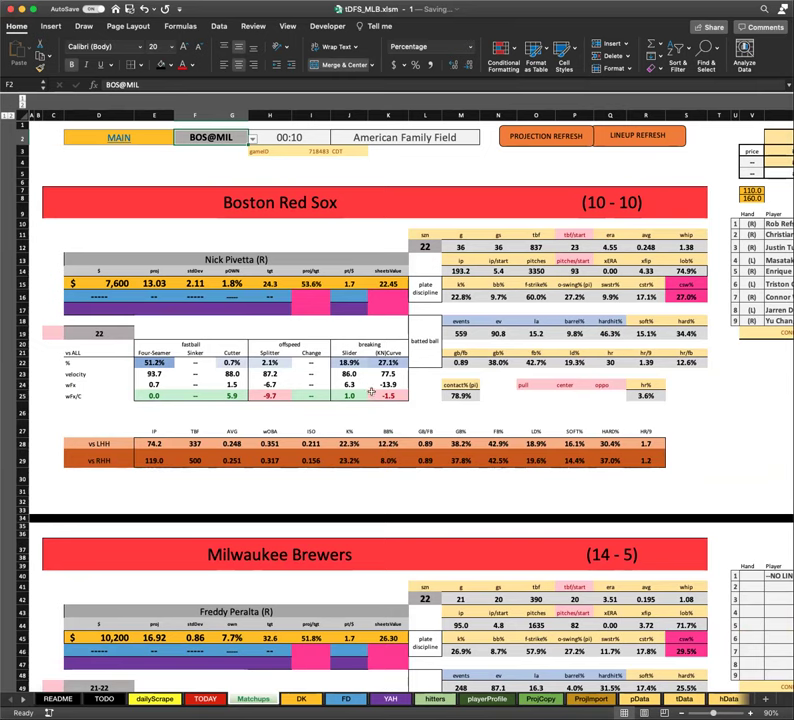
{"action": "scroll", "coordinate": [466, 406], "scroll_direction": "down", "scroll_amount": 3}
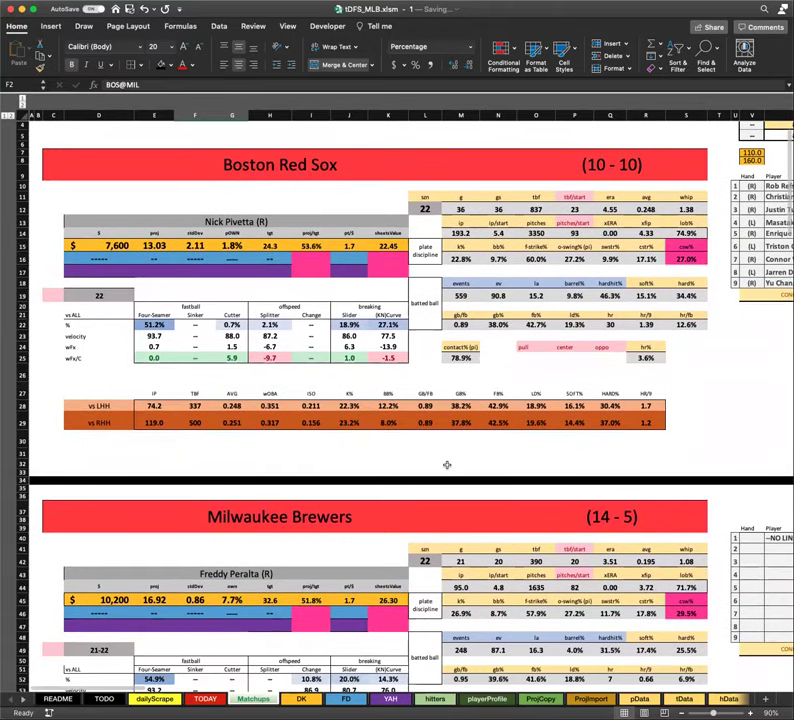
{"action": "scroll", "coordinate": [385, 472], "scroll_direction": "down", "scroll_amount": 1}
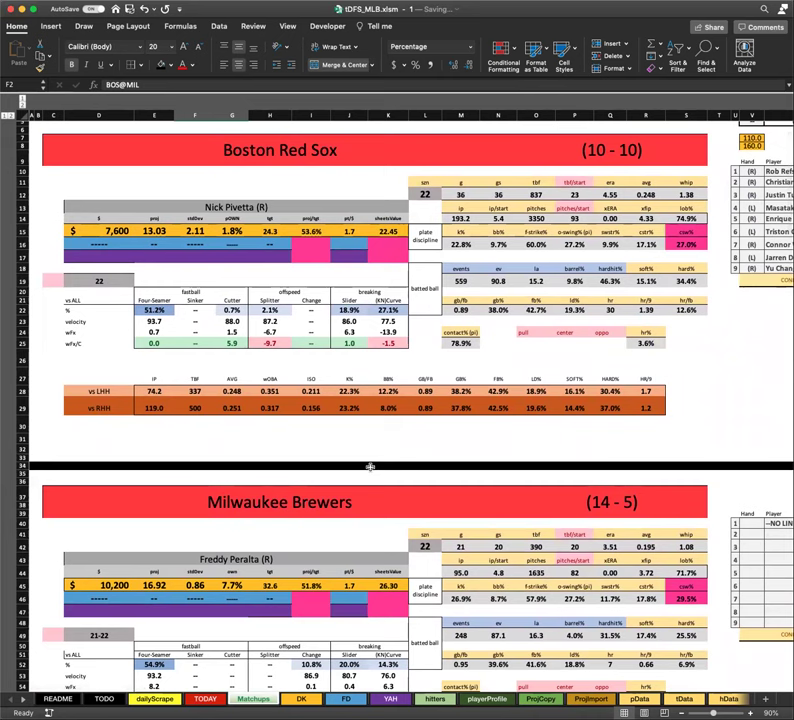
{"action": "scroll", "coordinate": [370, 467], "scroll_direction": "down", "scroll_amount": 5}
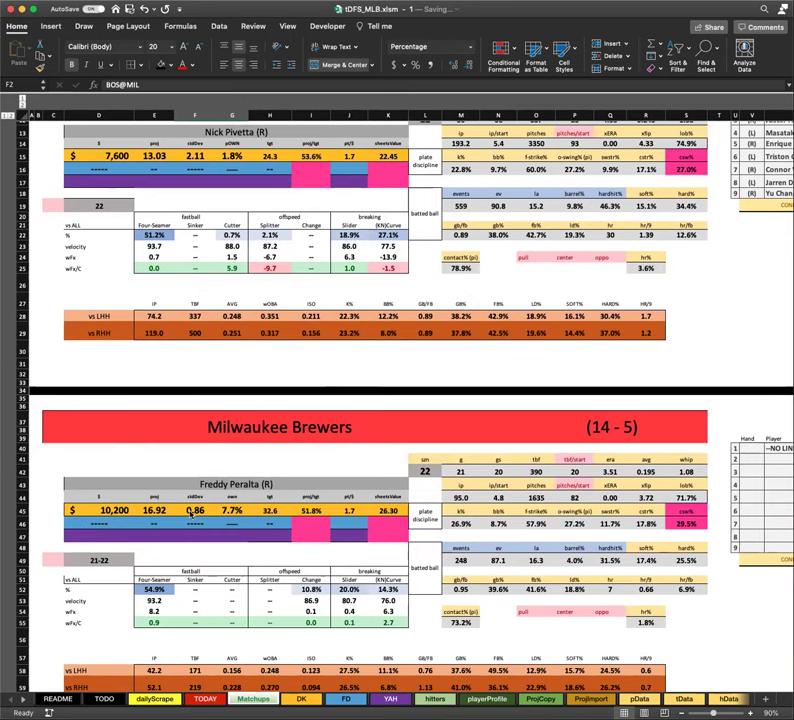
{"action": "scroll", "coordinate": [250, 600], "scroll_direction": "down", "scroll_amount": 2}
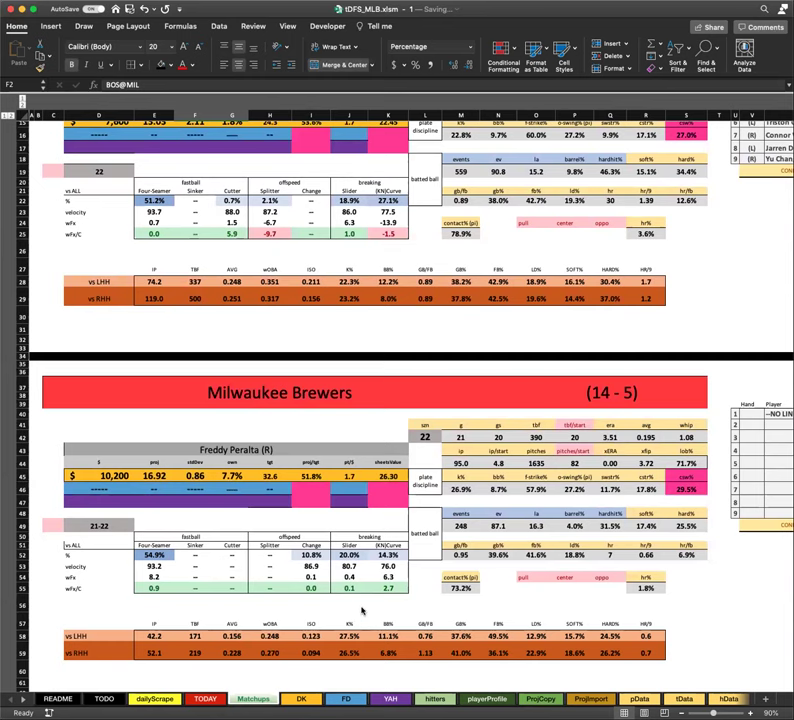
{"action": "scroll", "coordinate": [360, 600], "scroll_direction": "up", "scroll_amount": 5}
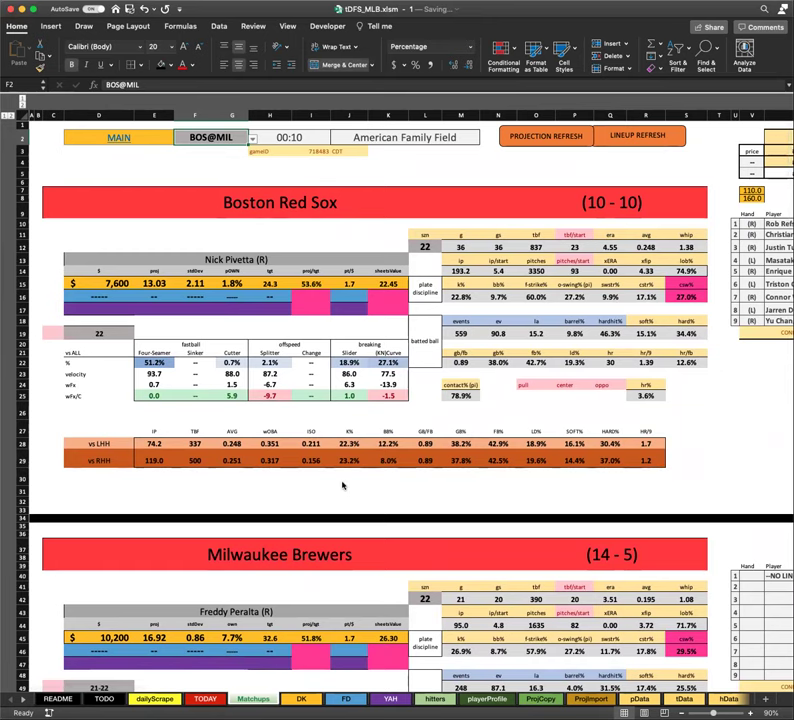
Step: Check the Boston lineup's salaries and projections along with the team split figures beside it
{"action": "scroll", "coordinate": [345, 485], "scroll_direction": "right", "scroll_amount": 3}
{"action": "scroll", "coordinate": [383, 497], "scroll_direction": "right", "scroll_amount": 4}
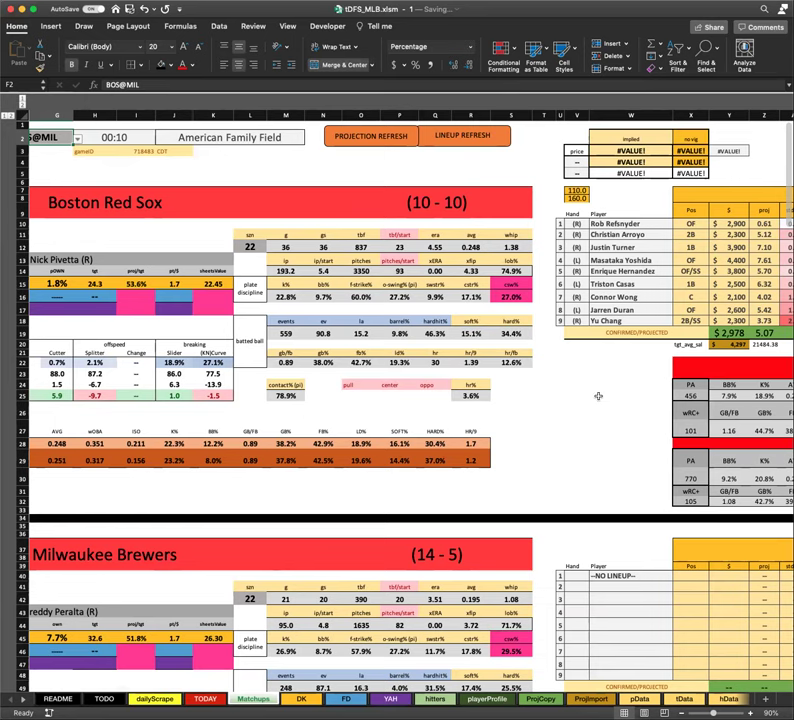
{"action": "scroll", "coordinate": [594, 420], "scroll_direction": "left", "scroll_amount": 5}
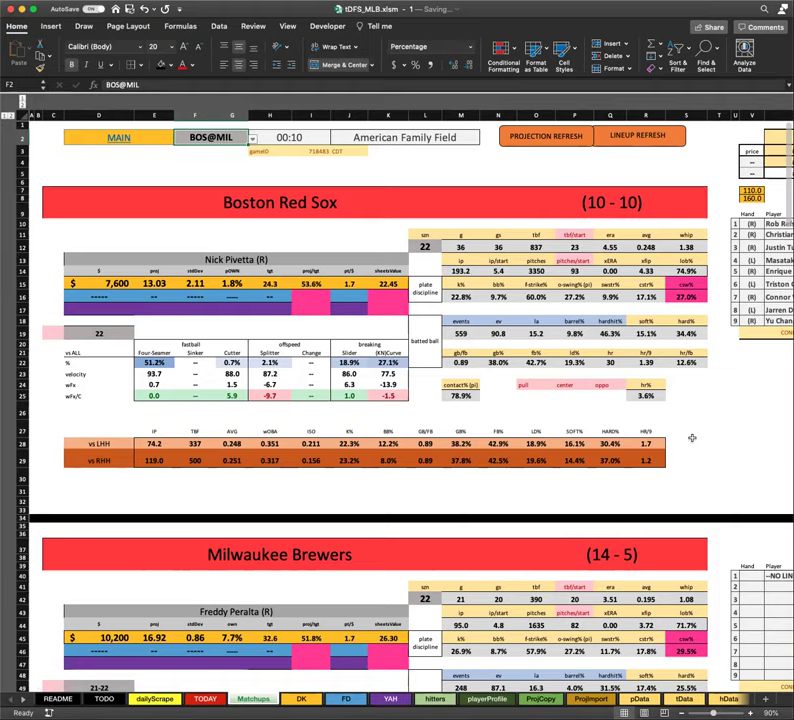
Step: Check the Milwaukee starter's point projection and return to the Boston section
{"action": "scroll", "coordinate": [692, 437], "scroll_direction": "down", "scroll_amount": 5}
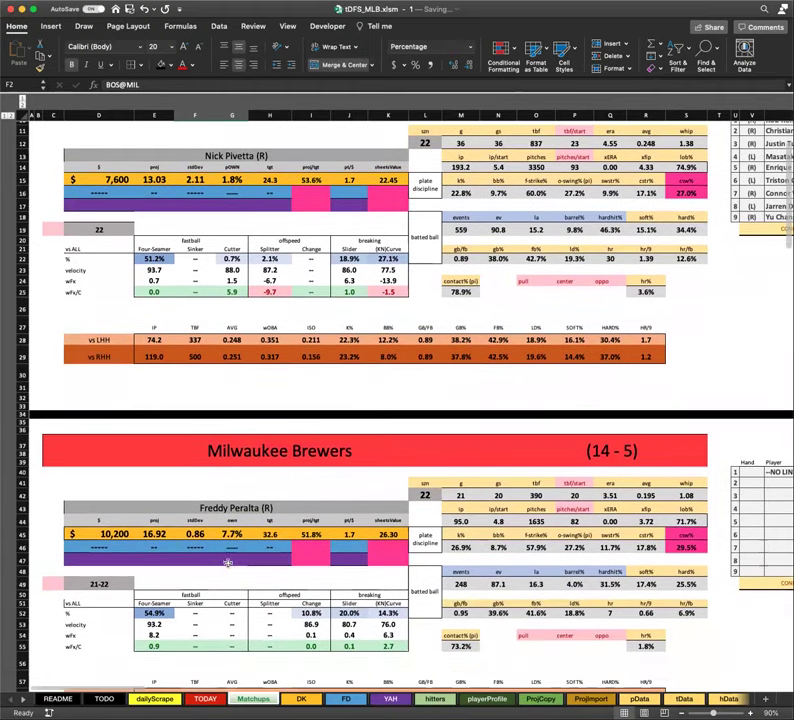
{"action": "left_click", "coordinate": [158, 534]}
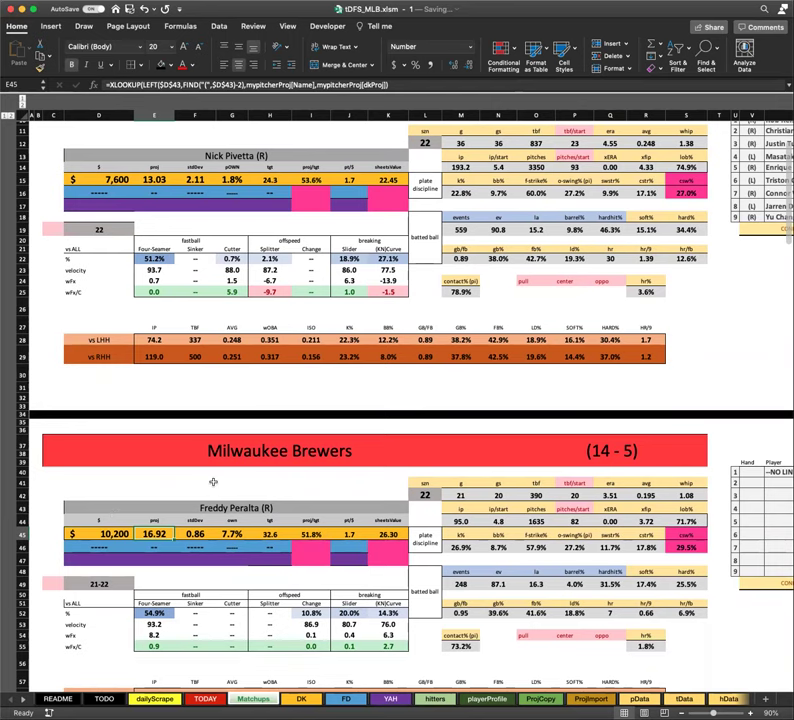
{"action": "scroll", "coordinate": [213, 482], "scroll_direction": "up", "scroll_amount": 5}
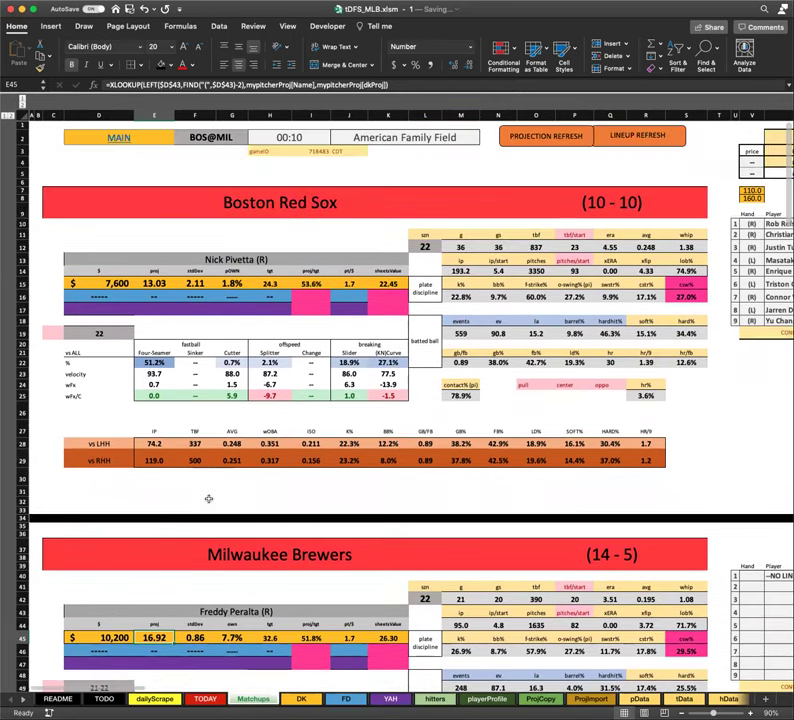
Step: Examine the Boston starter's handedness splits and the Milwaukee team's splits against right-handed pitching and against all pitching
{"action": "left_click", "coordinate": [210, 494]}
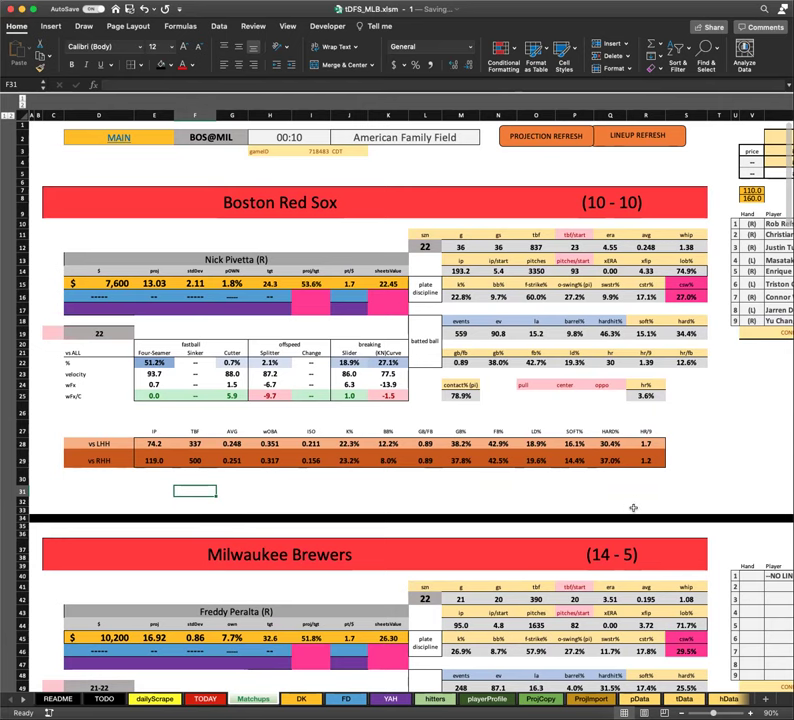
{"action": "scroll", "coordinate": [633, 508], "scroll_direction": "right", "scroll_amount": 3}
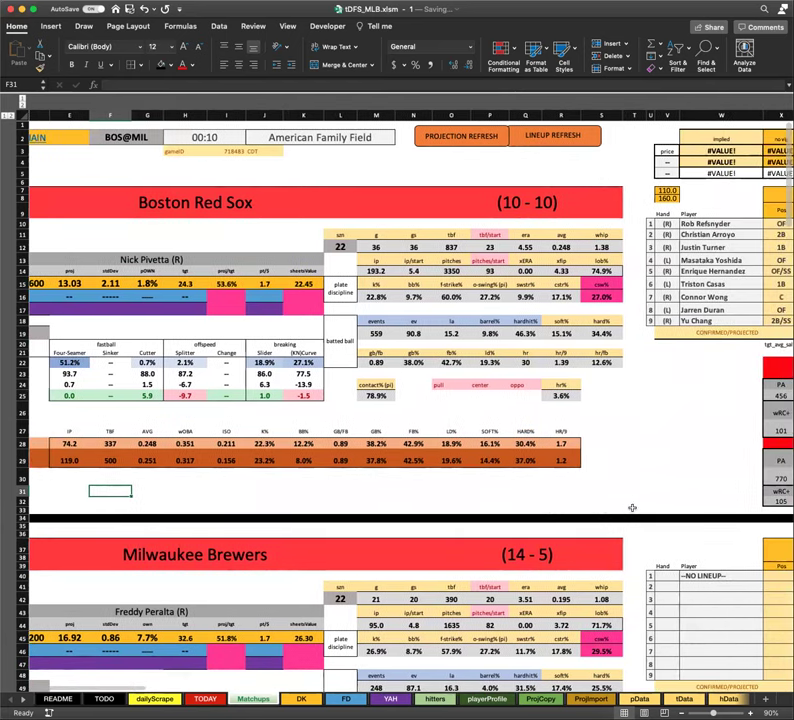
{"action": "scroll", "coordinate": [632, 508], "scroll_direction": "right", "scroll_amount": 1}
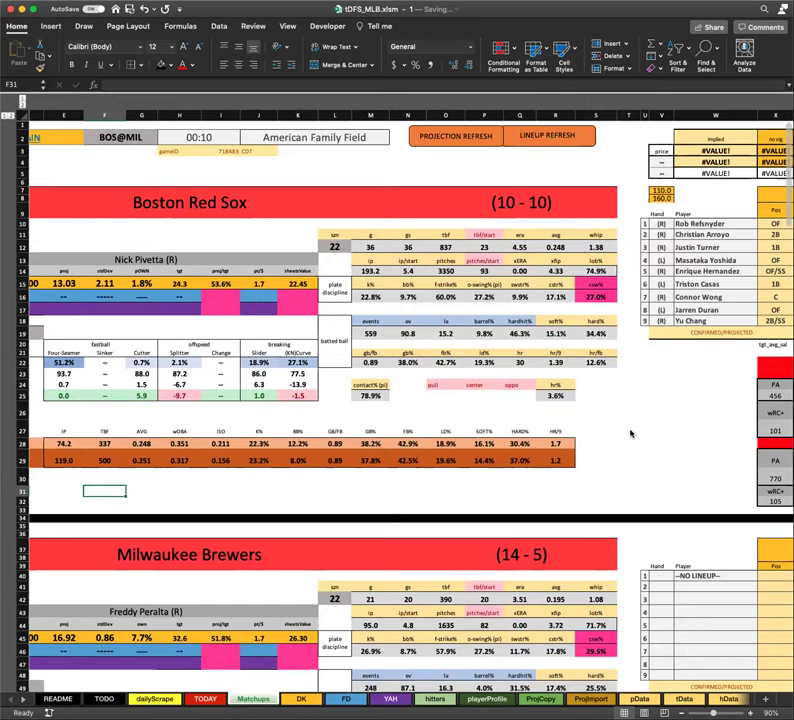
{"action": "scroll", "coordinate": [650, 433], "scroll_direction": "left", "scroll_amount": 3}
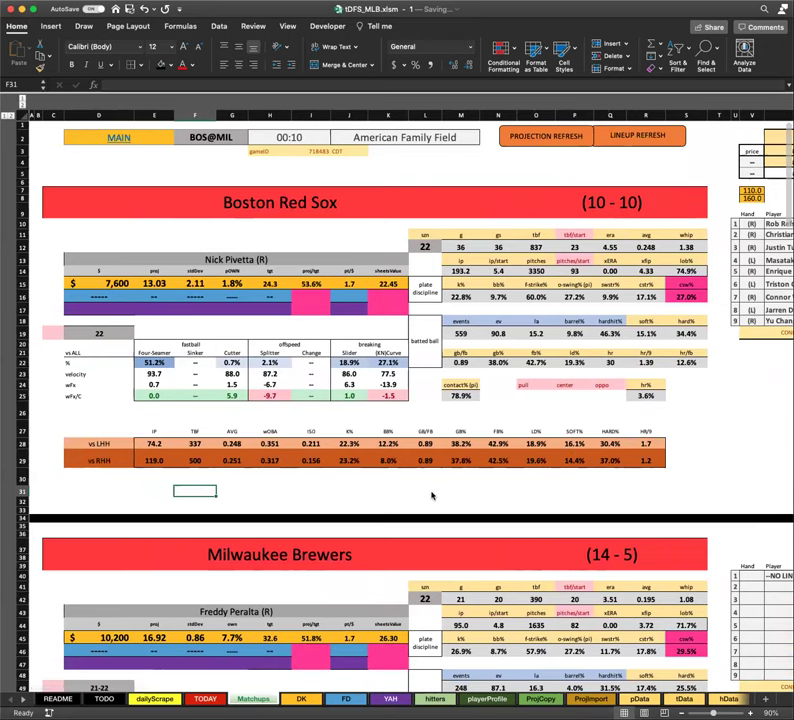
{"action": "scroll", "coordinate": [413, 471], "scroll_direction": "down", "scroll_amount": 5}
{"action": "scroll", "coordinate": [520, 530], "scroll_direction": "right", "scroll_amount": 2}
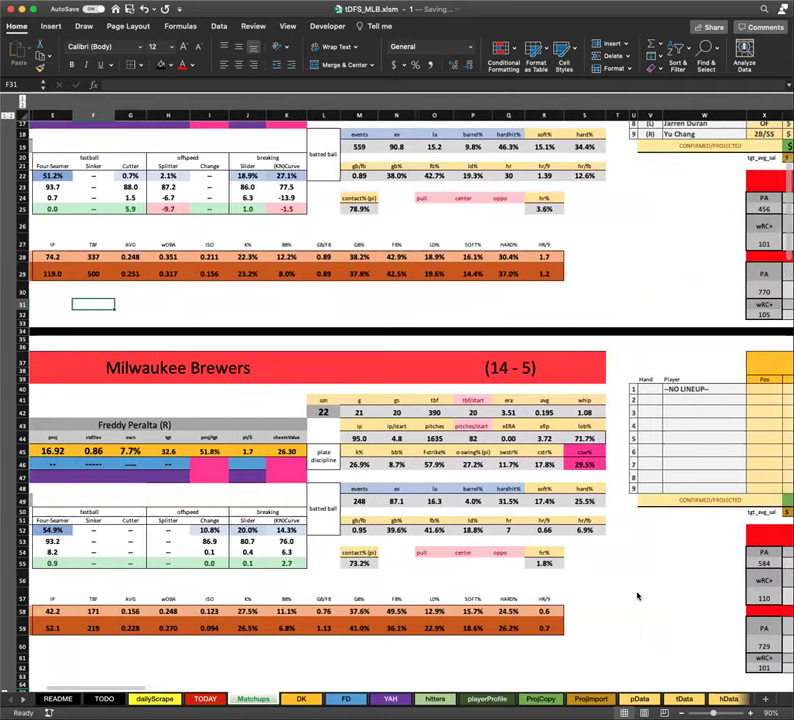
{"action": "scroll", "coordinate": [637, 597], "scroll_direction": "right", "scroll_amount": 3}
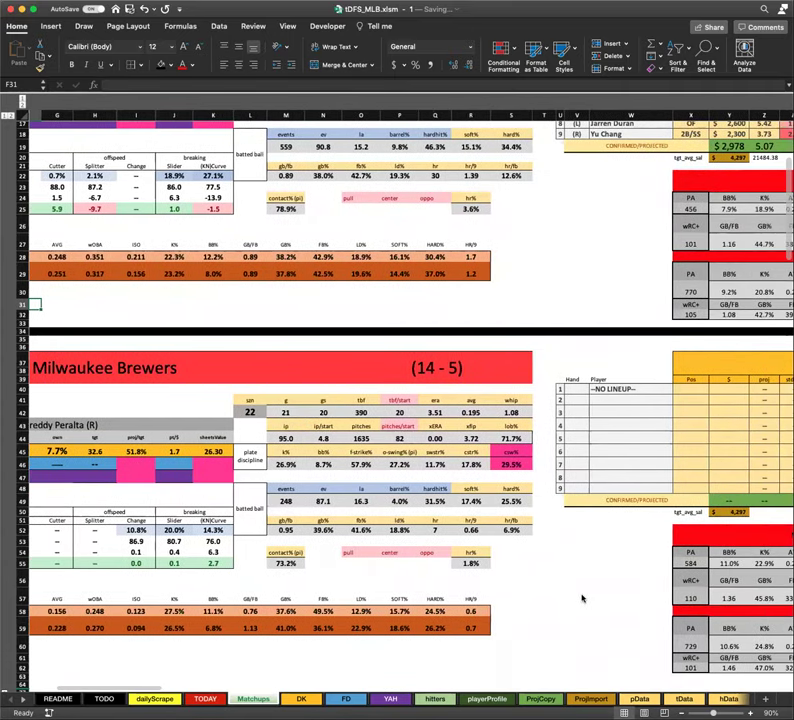
{"action": "scroll", "coordinate": [580, 597], "scroll_direction": "down", "scroll_amount": 2}
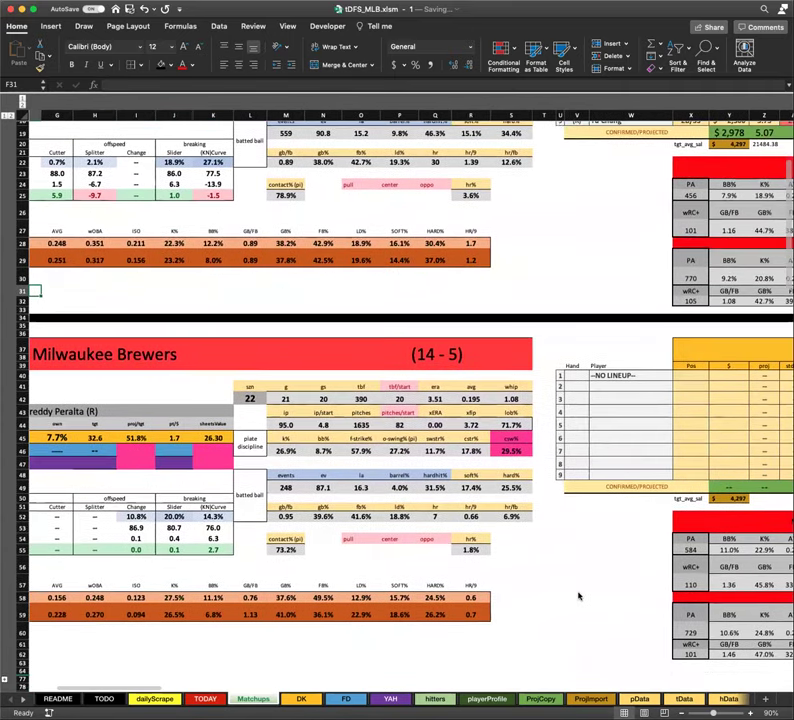
{"action": "scroll", "coordinate": [578, 597], "scroll_direction": "right", "scroll_amount": 5}
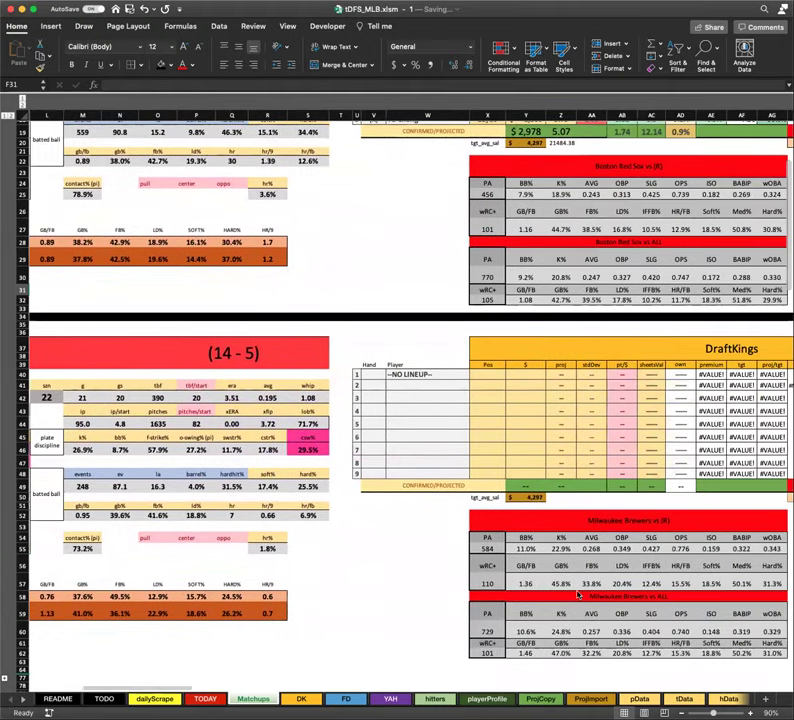
{"action": "scroll", "coordinate": [578, 597], "scroll_direction": "right", "scroll_amount": 1}
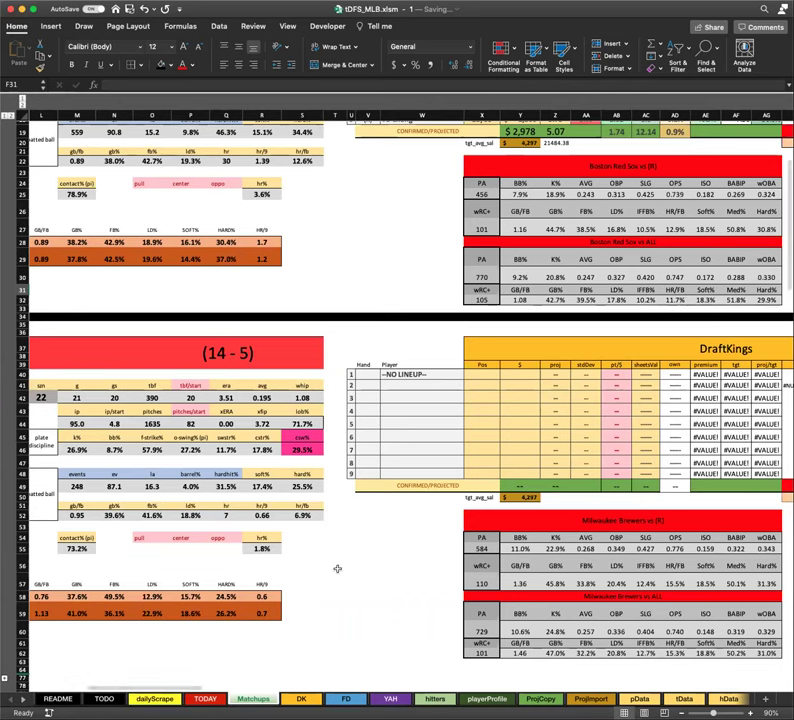
{"action": "scroll", "coordinate": [338, 568], "scroll_direction": "left", "scroll_amount": 10}
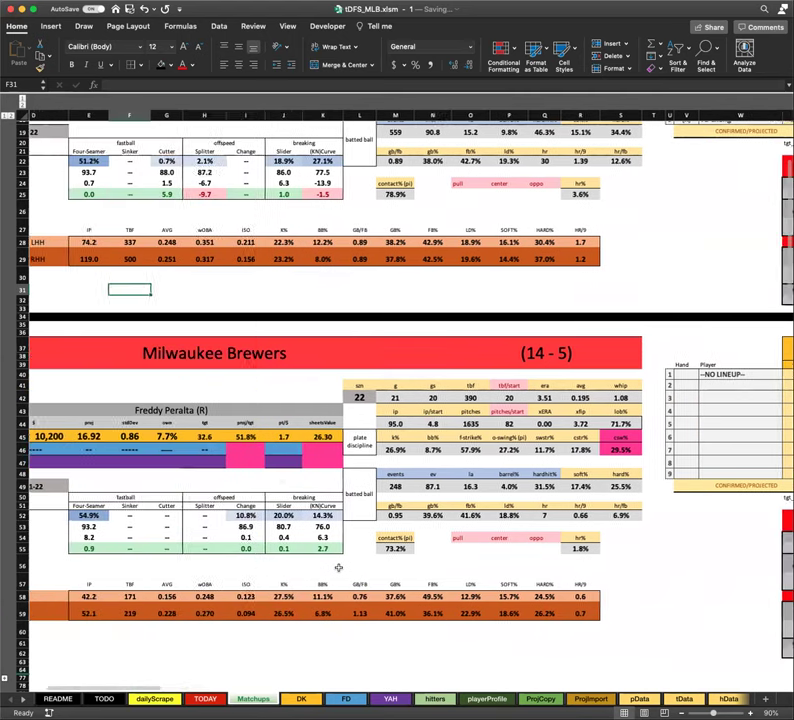
{"action": "scroll", "coordinate": [402, 592], "scroll_direction": "up", "scroll_amount": 5}
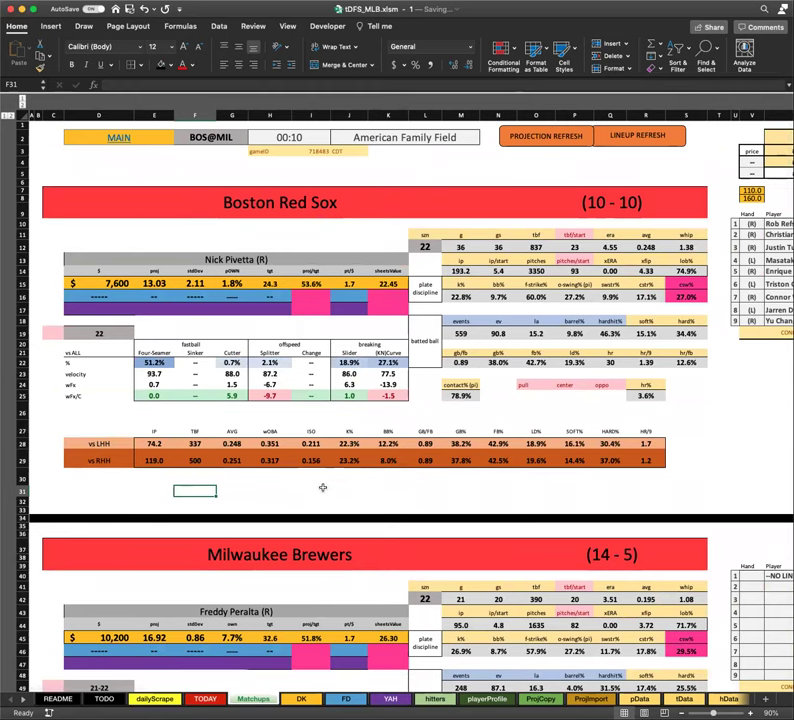
Step: Check the Boston hitters' DraftKings salaries and projections and the Red Sox team splits against right-handers
{"action": "scroll", "coordinate": [322, 487], "scroll_direction": "right", "scroll_amount": 5}
{"action": "scroll", "coordinate": [325, 492], "scroll_direction": "right", "scroll_amount": 4}
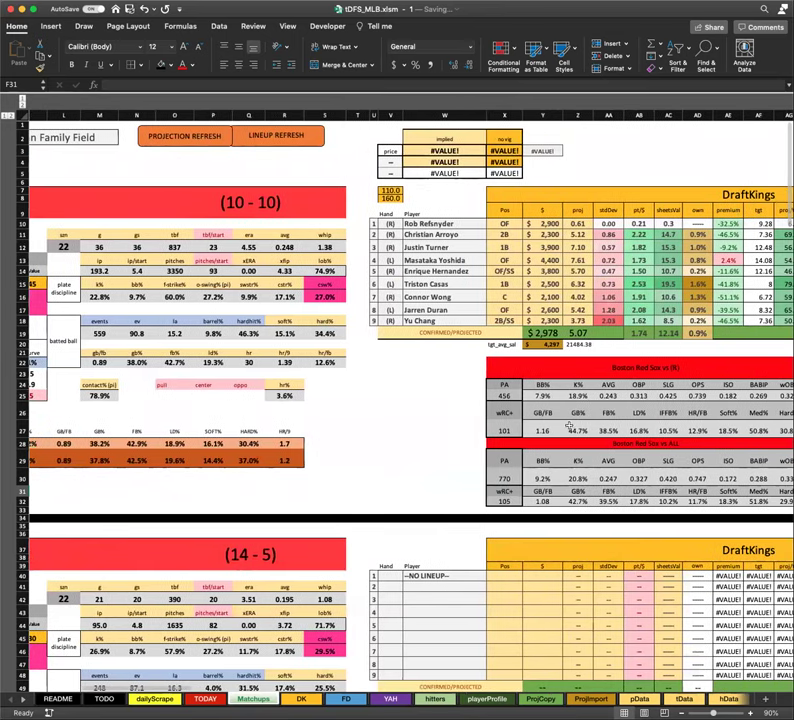
{"action": "scroll", "coordinate": [346, 435], "scroll_direction": "right", "scroll_amount": 1}
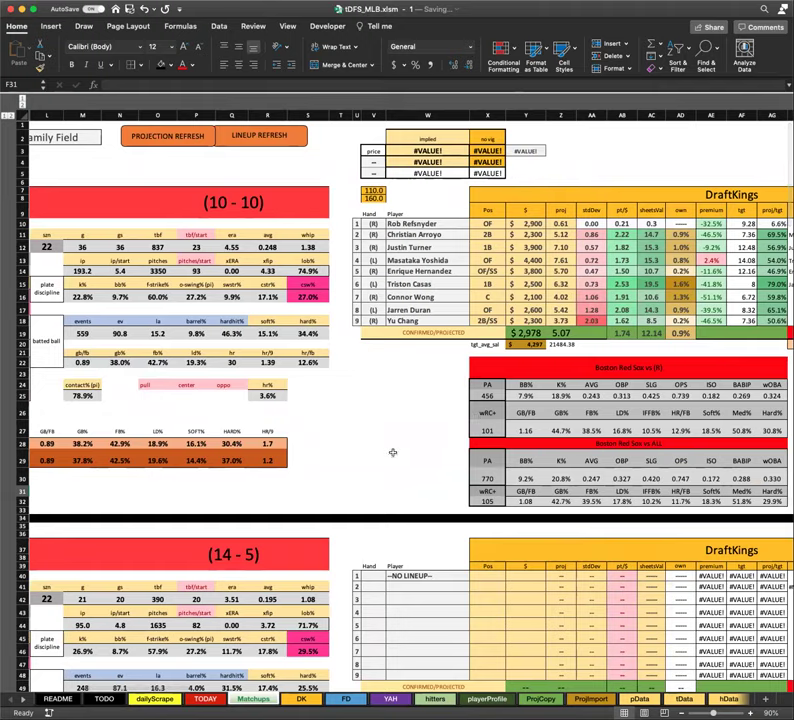
{"action": "scroll", "coordinate": [393, 452], "scroll_direction": "left", "scroll_amount": 10}
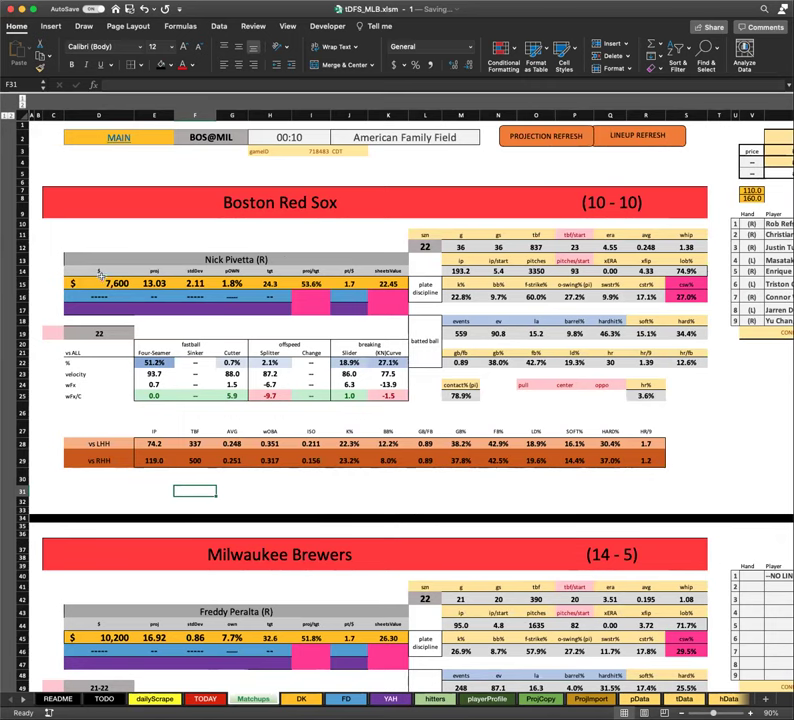
Step: Compare the Boston starter's salary and left/right splits with the Milwaukee starter's stats and the Brewers' strikeout and walk rates
{"action": "scroll", "coordinate": [100, 272], "scroll_direction": "down", "scroll_amount": 3}
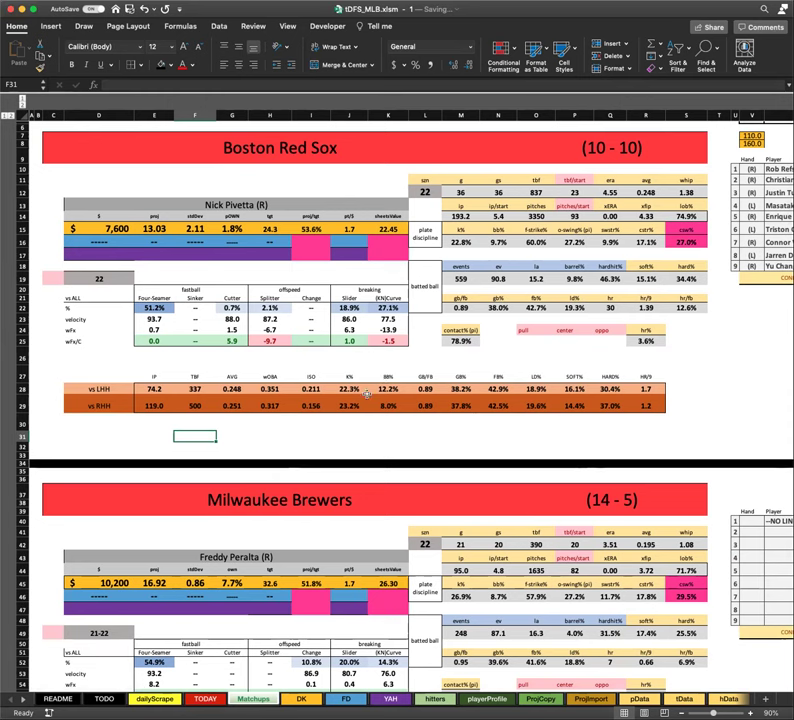
{"action": "scroll", "coordinate": [406, 421], "scroll_direction": "down", "scroll_amount": 2}
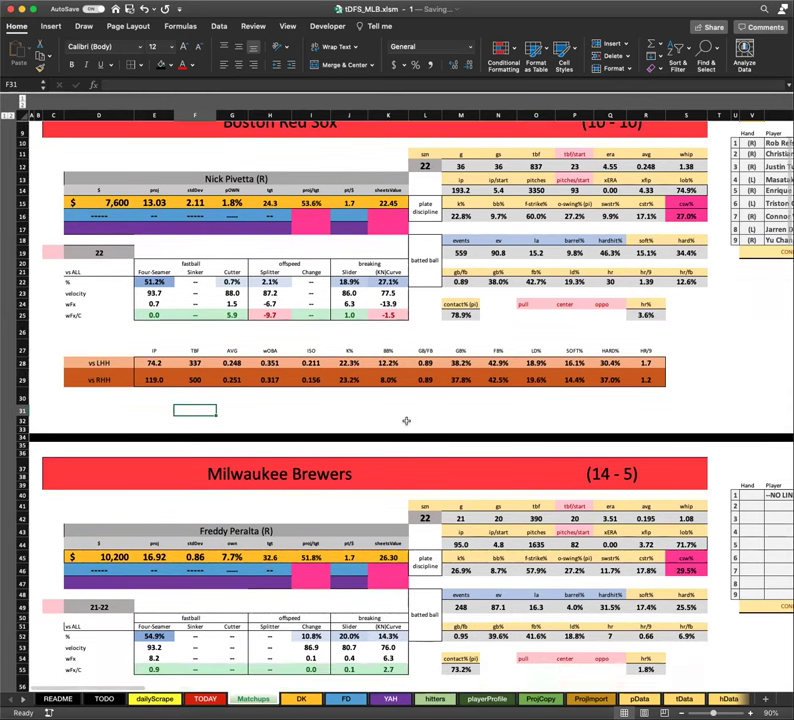
{"action": "scroll", "coordinate": [450, 529], "scroll_direction": "right", "scroll_amount": 2}
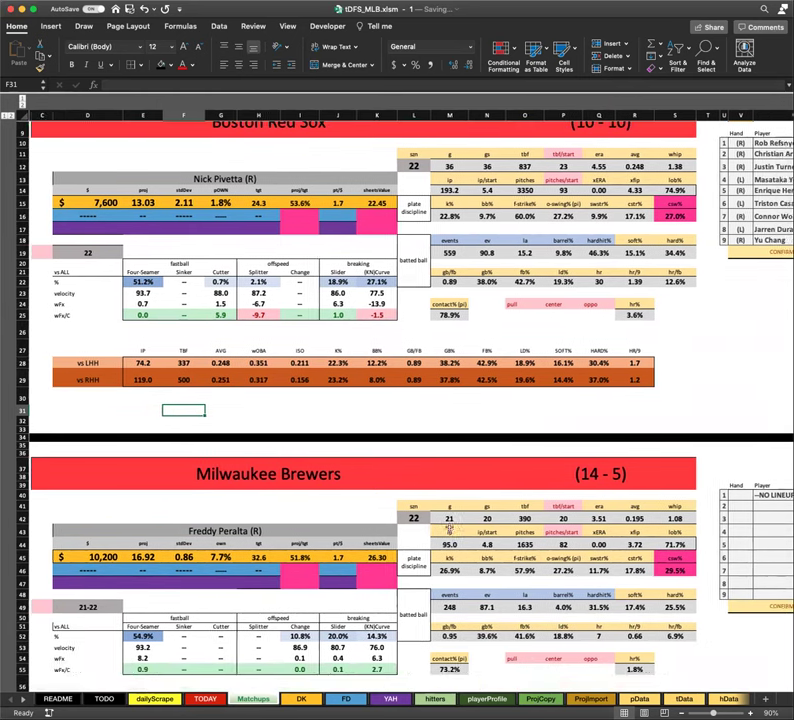
{"action": "scroll", "coordinate": [464, 572], "scroll_direction": "right", "scroll_amount": 8}
{"action": "scroll", "coordinate": [464, 572], "scroll_direction": "down", "scroll_amount": 5}
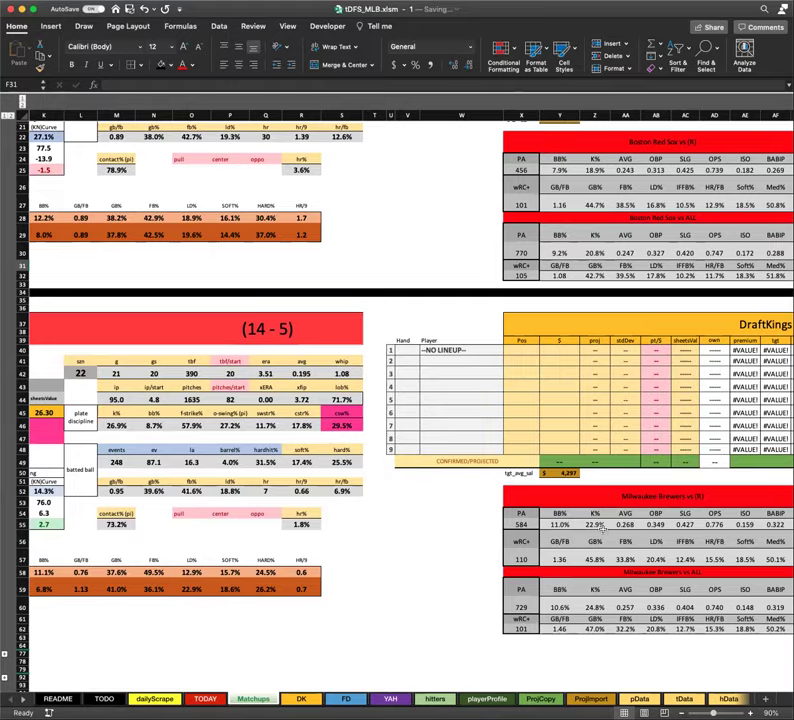
{"action": "scroll", "coordinate": [598, 525], "scroll_direction": "left", "scroll_amount": 8}
{"action": "scroll", "coordinate": [510, 512], "scroll_direction": "up", "scroll_amount": 5}
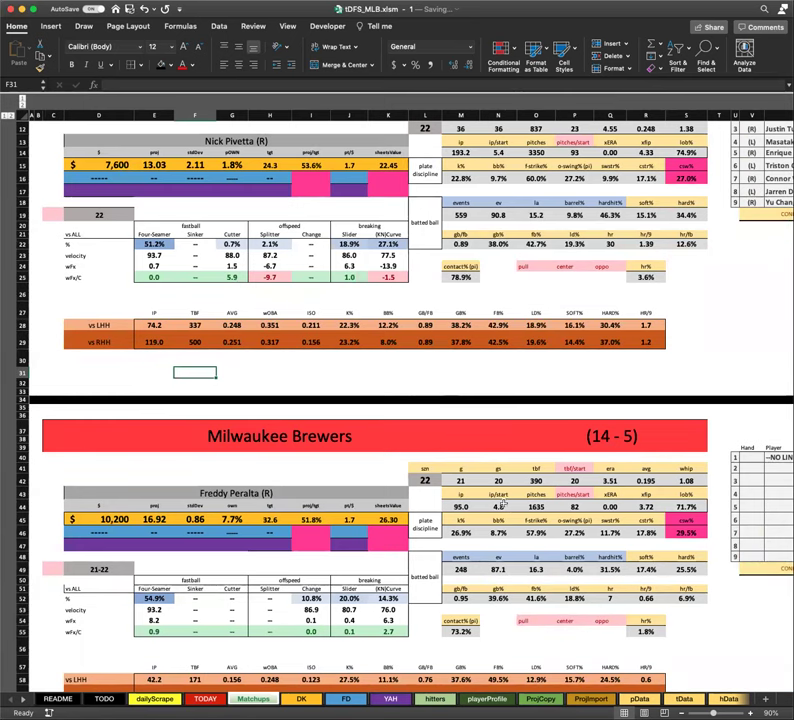
{"action": "scroll", "coordinate": [313, 202], "scroll_direction": "up", "scroll_amount": 5}
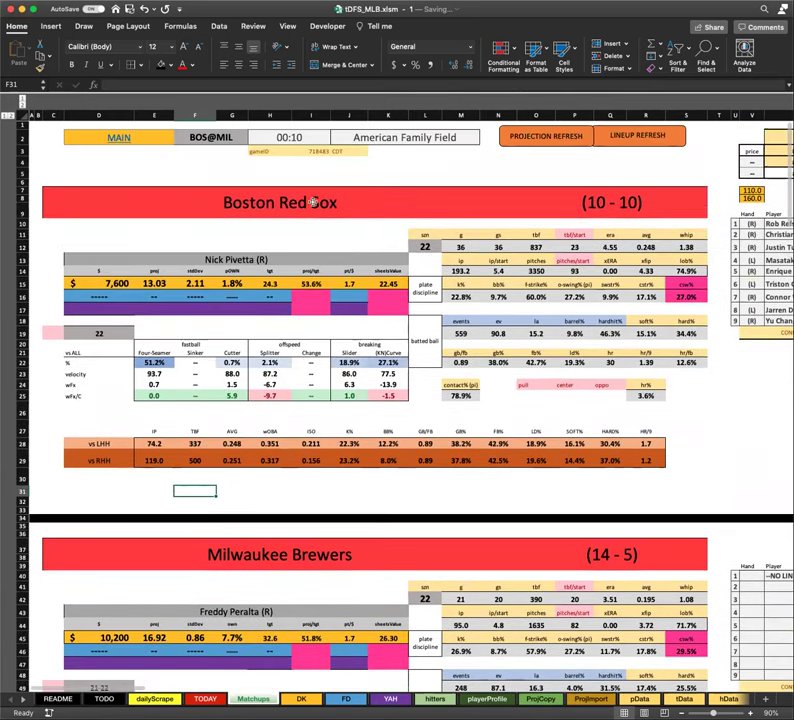
Step: Switch the matchup game to WAS@MIN
{"action": "left_click", "coordinate": [205, 170]}
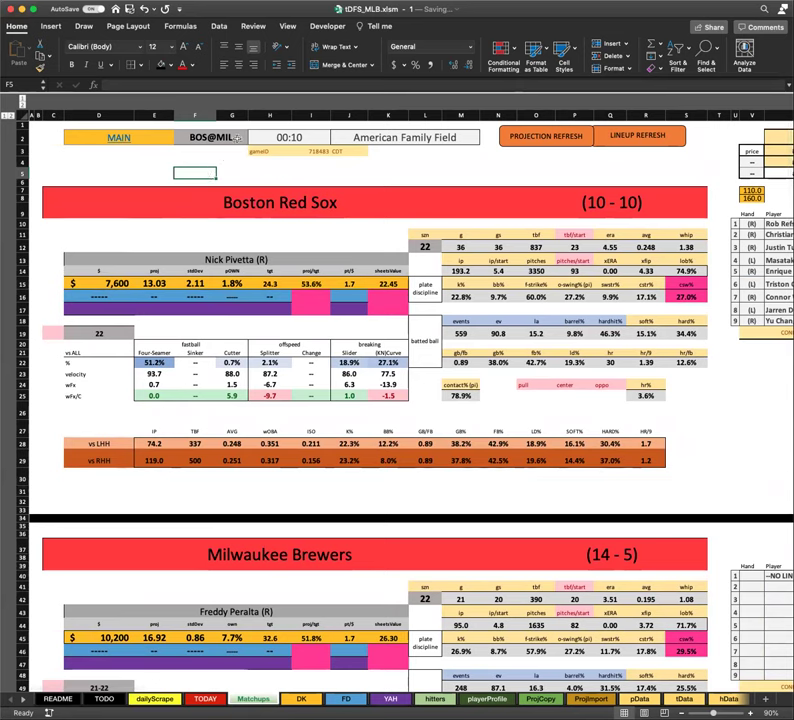
{"action": "left_click", "coordinate": [237, 138]}
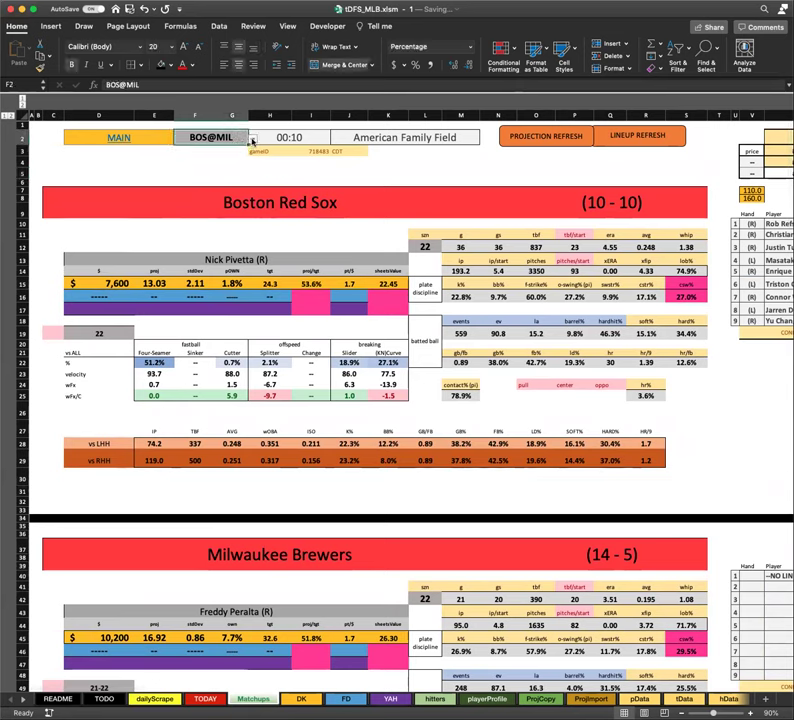
{"action": "left_click", "coordinate": [253, 139]}
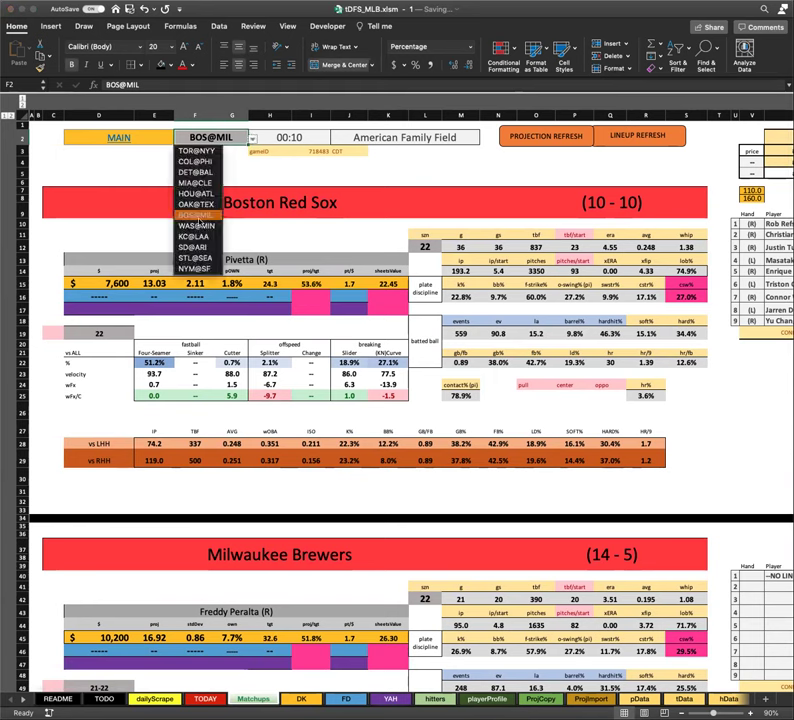
{"action": "left_click", "coordinate": [202, 227]}
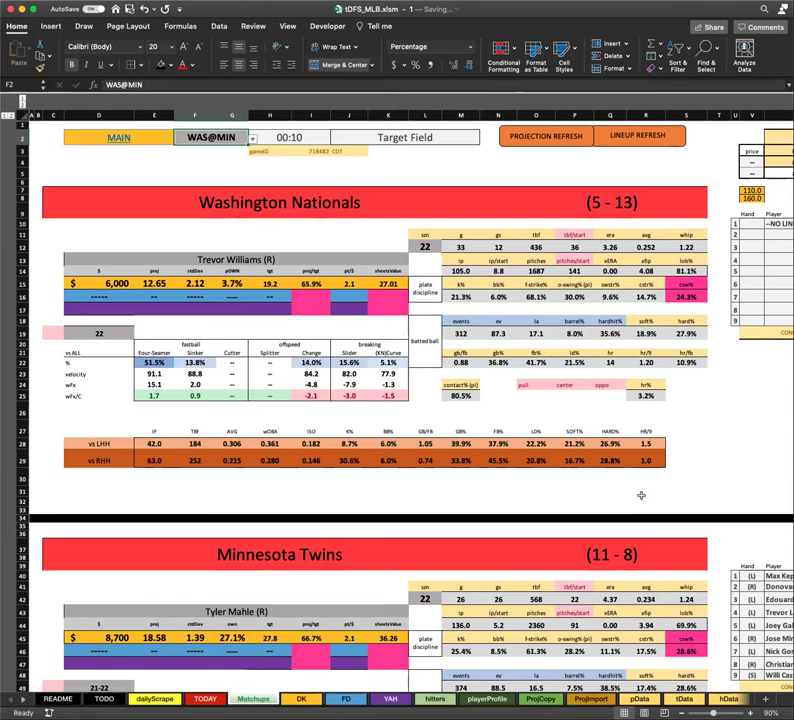
{"action": "left_click", "coordinate": [200, 162]}
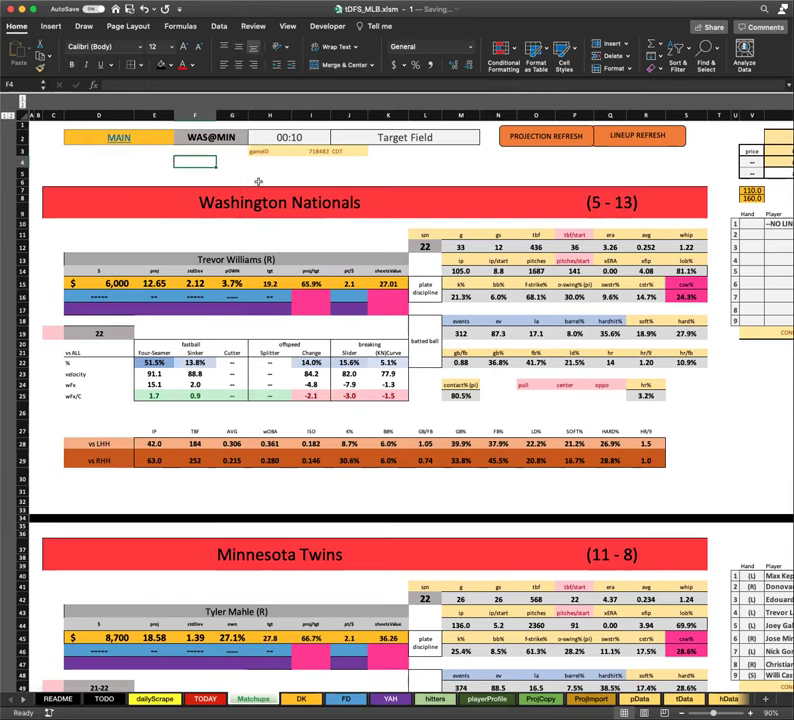
Step: Compare the Washington and Minnesota starters' salaries, projections, pitch mixes, batted-ball stats and handedness splits
{"action": "scroll", "coordinate": [256, 340], "scroll_direction": "down", "scroll_amount": 1}
{"action": "scroll", "coordinate": [256, 318], "scroll_direction": "down", "scroll_amount": 1}
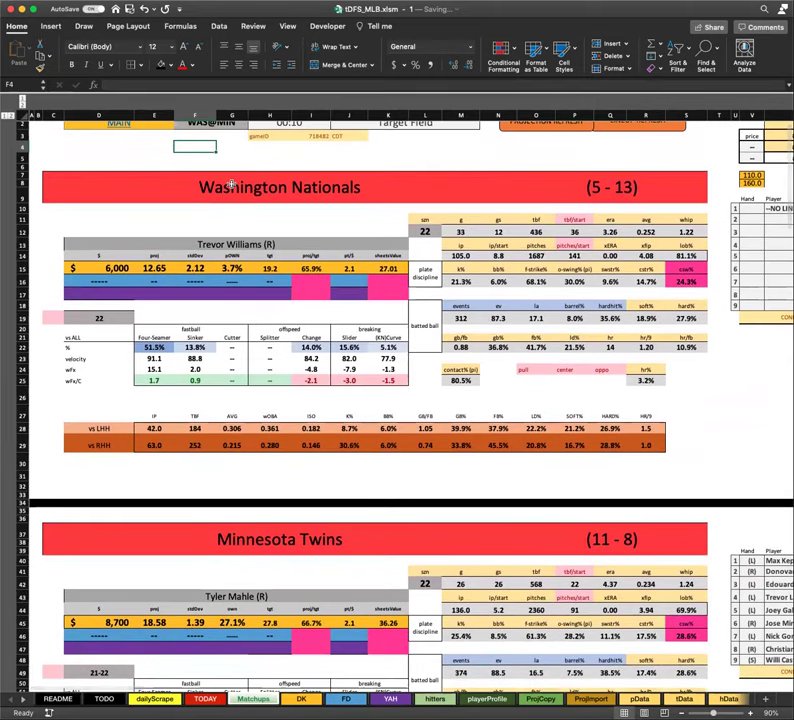
{"action": "scroll", "coordinate": [231, 185], "scroll_direction": "up", "scroll_amount": 2}
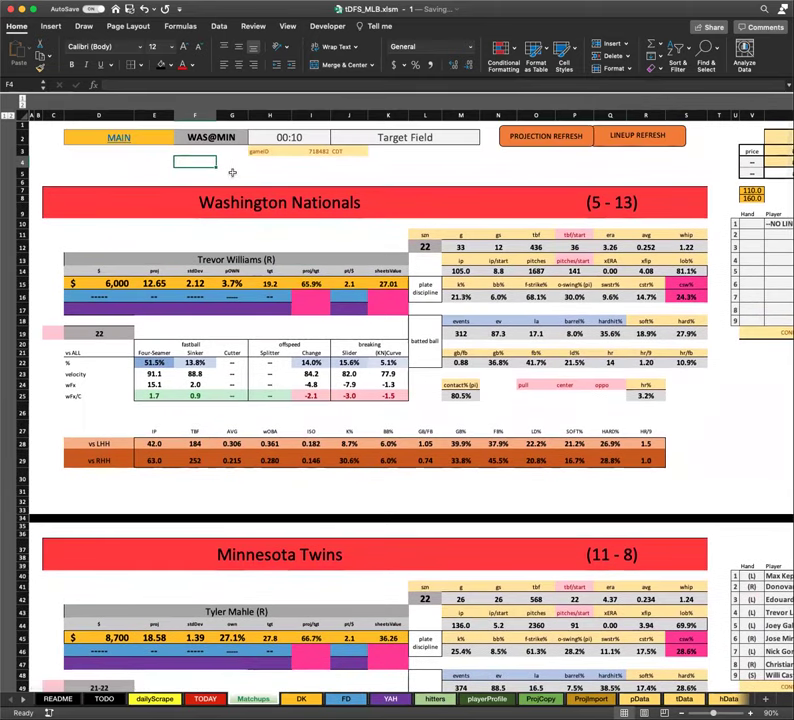
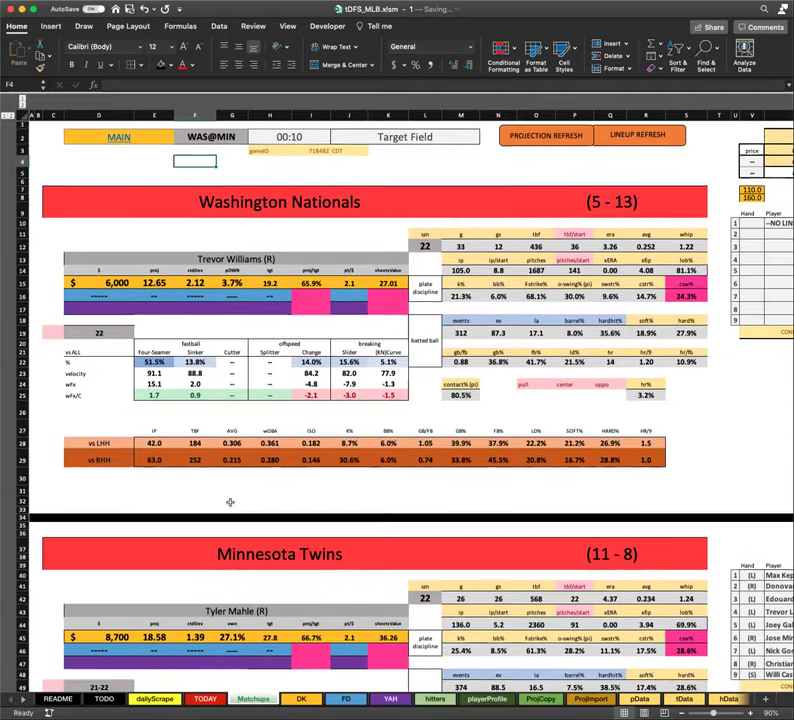
{"action": "scroll", "coordinate": [230, 502], "scroll_direction": "down", "scroll_amount": 5}
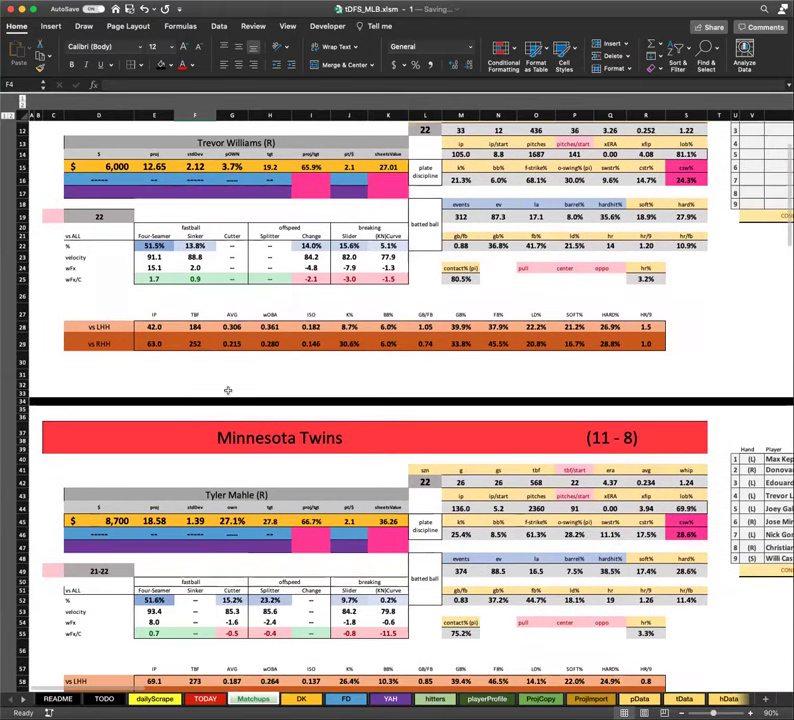
{"action": "scroll", "coordinate": [229, 420], "scroll_direction": "down", "scroll_amount": 2}
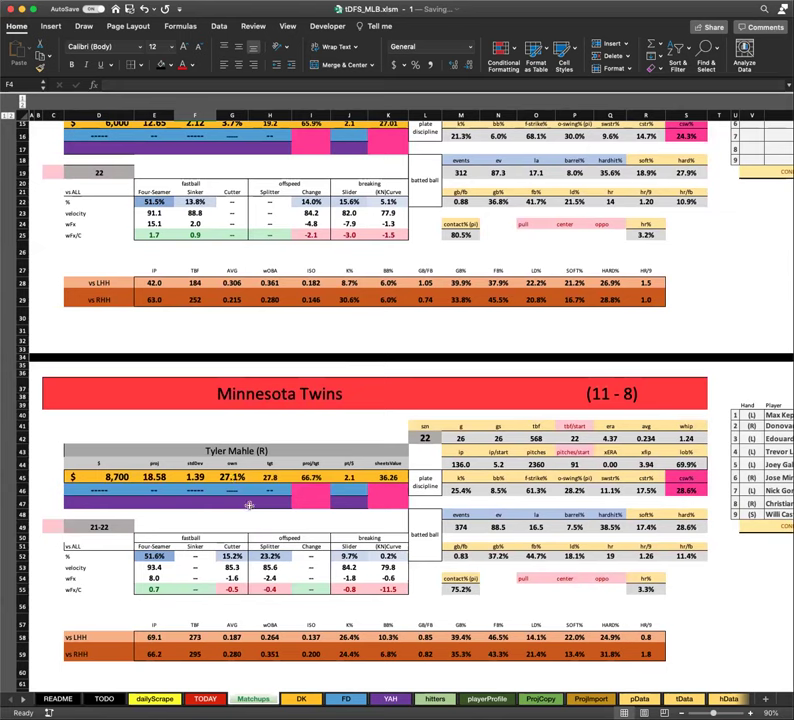
{"action": "scroll", "coordinate": [250, 480], "scroll_direction": "up", "scroll_amount": 5}
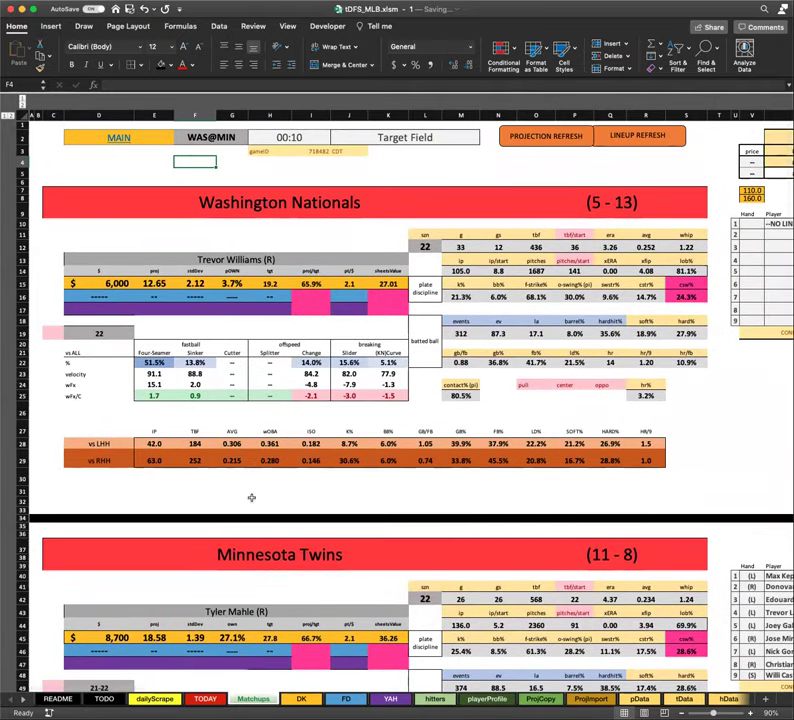
Step: Switch the matchup game to KC@LAA
{"action": "left_click", "coordinate": [231, 140]}
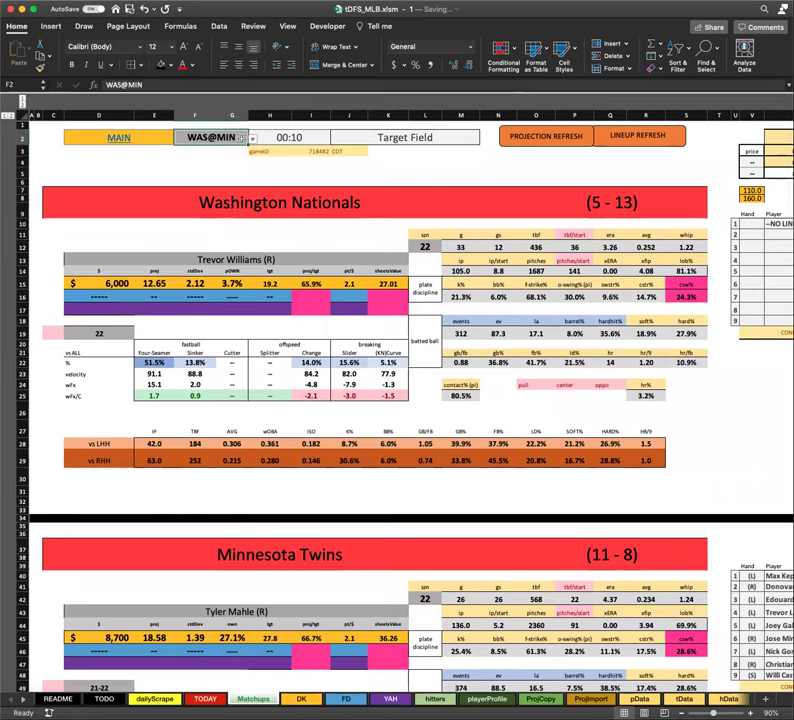
{"action": "left_click", "coordinate": [254, 140]}
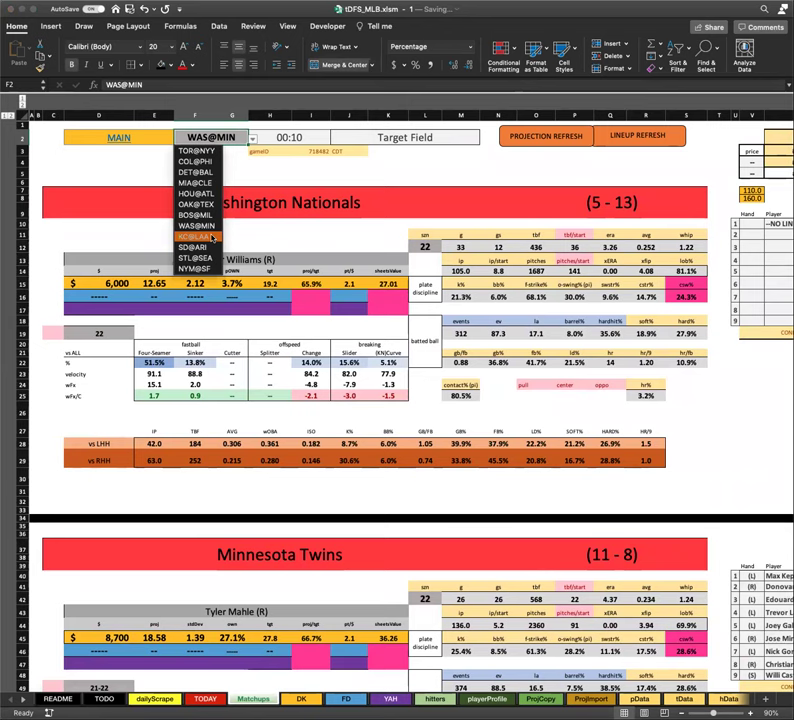
{"action": "left_click", "coordinate": [197, 236]}
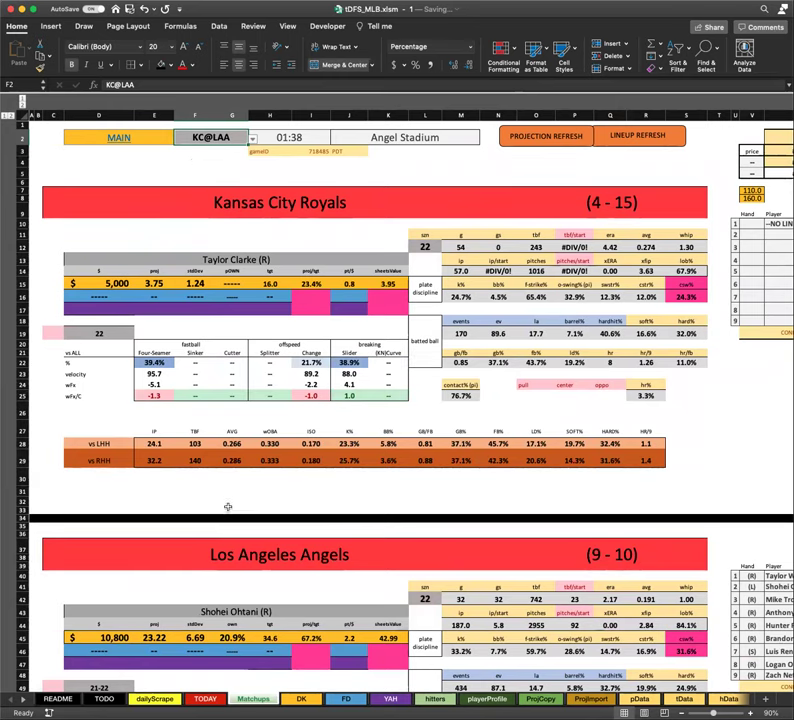
{"action": "scroll", "coordinate": [229, 509], "scroll_direction": "down", "scroll_amount": 3}
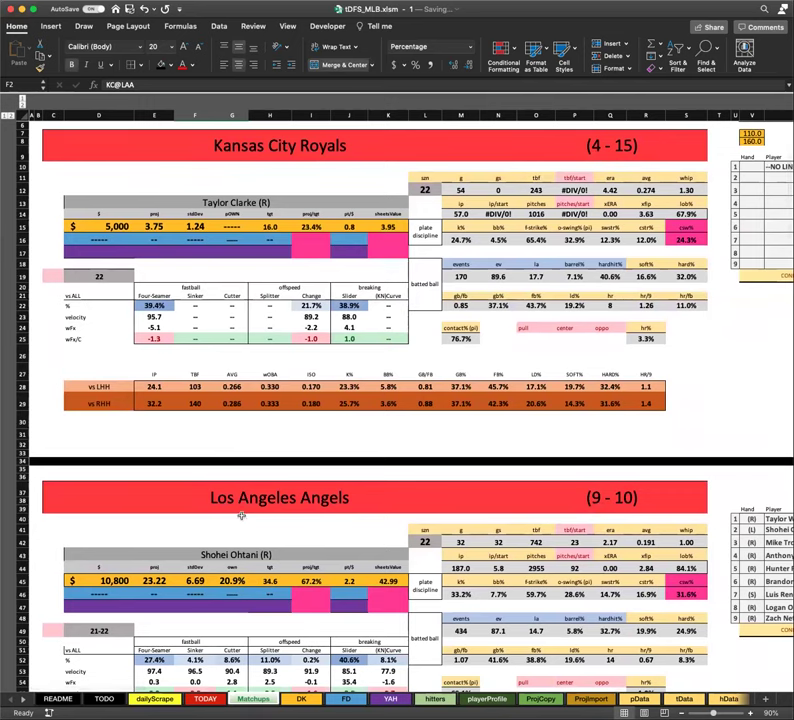
Step: Compare the Kansas City and Los Angeles Angels starters' salaries, projections, pitch mixes and handedness splits, inspecting the Angels starter's projection formula
{"action": "scroll", "coordinate": [238, 515], "scroll_direction": "down", "scroll_amount": 1}
{"action": "scroll", "coordinate": [238, 514], "scroll_direction": "down", "scroll_amount": 4}
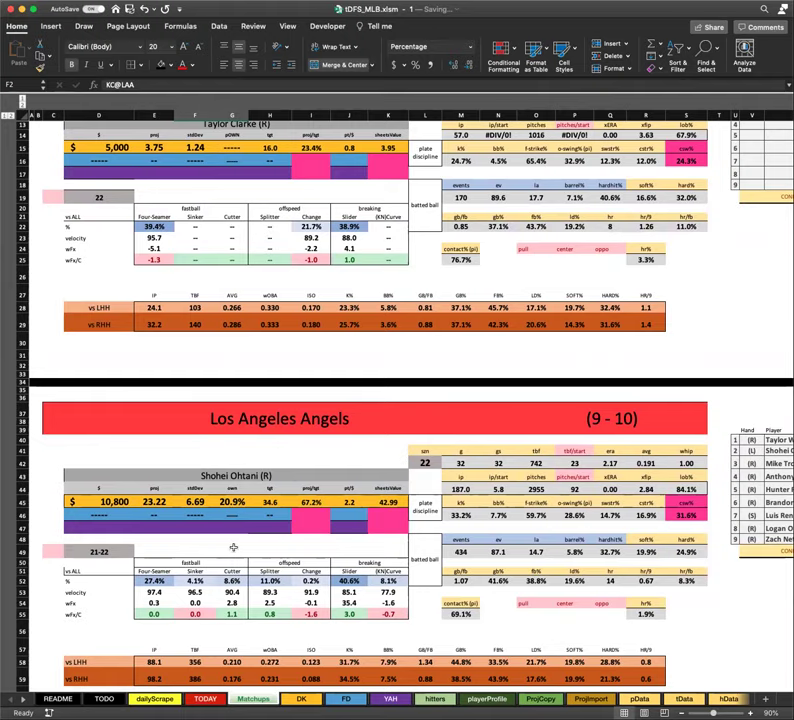
{"action": "scroll", "coordinate": [233, 546], "scroll_direction": "down", "scroll_amount": 3}
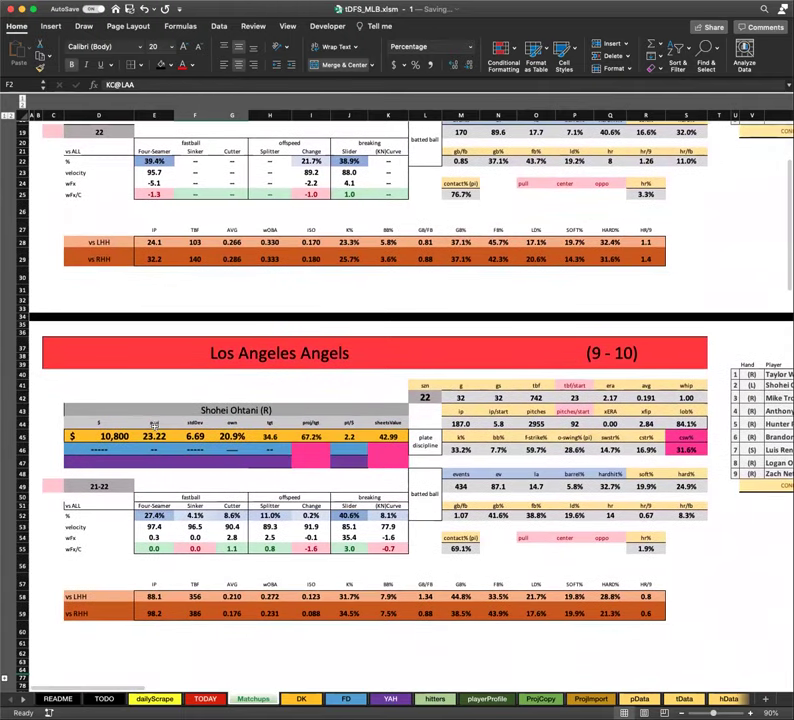
{"action": "left_click", "coordinate": [155, 436]}
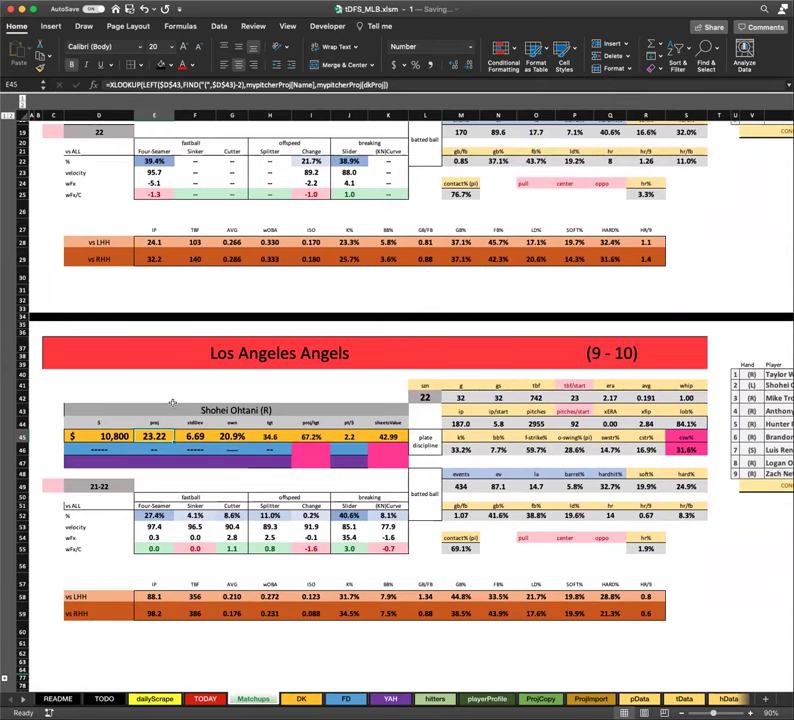
{"action": "scroll", "coordinate": [173, 404], "scroll_direction": "up", "scroll_amount": 6}
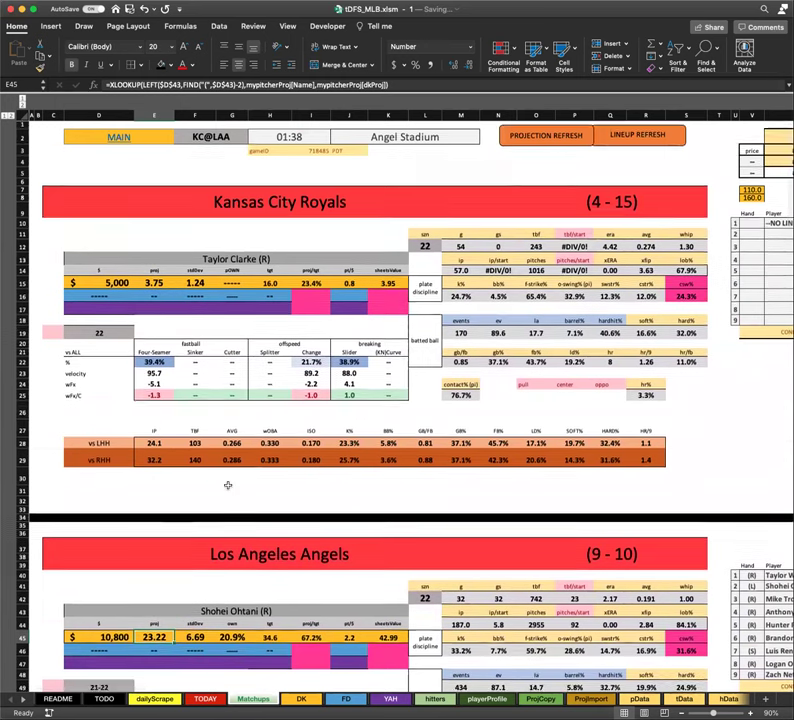
{"action": "scroll", "coordinate": [228, 484], "scroll_direction": "down", "scroll_amount": 3}
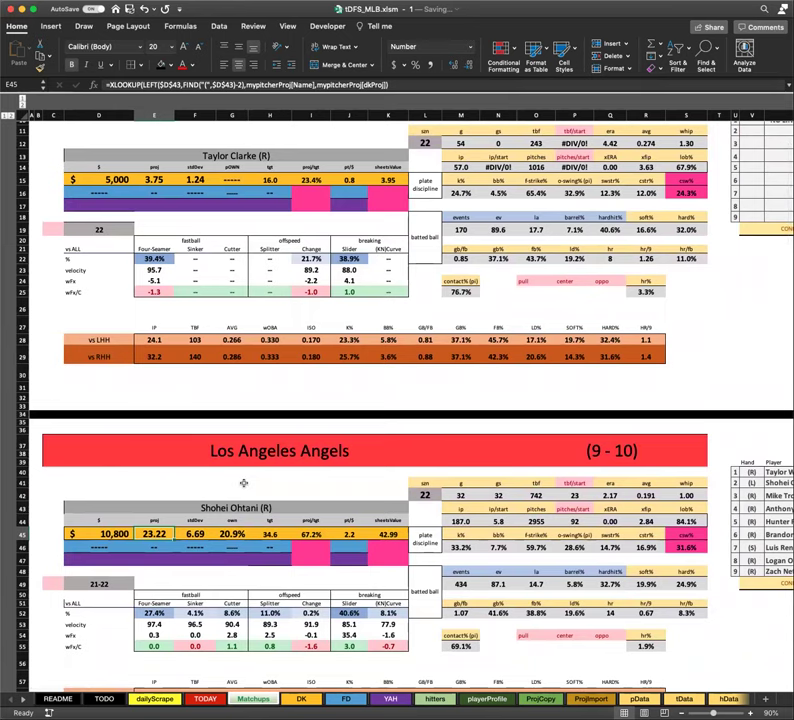
{"action": "scroll", "coordinate": [242, 480], "scroll_direction": "down", "scroll_amount": 2}
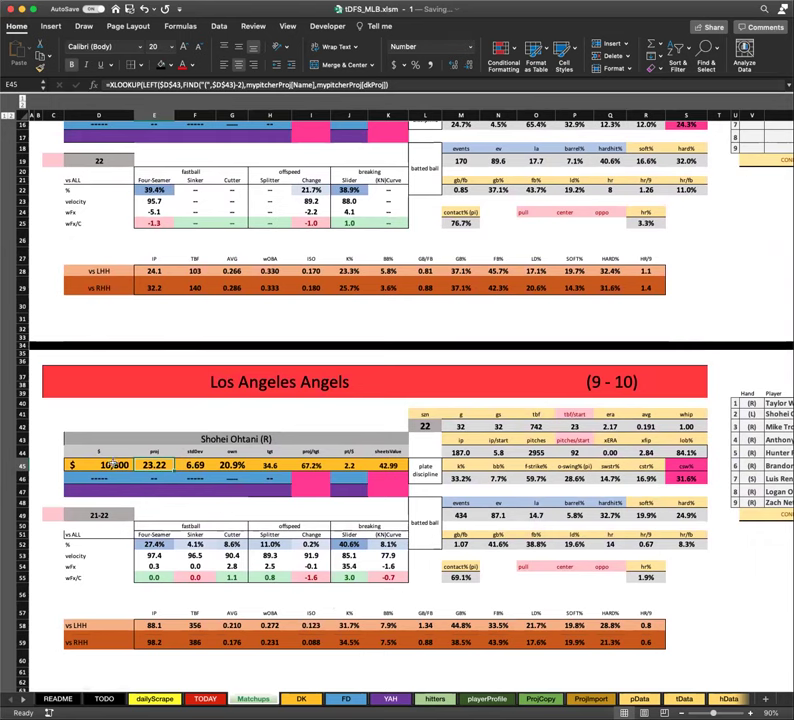
{"action": "scroll", "coordinate": [536, 565], "scroll_direction": "up", "scroll_amount": 5}
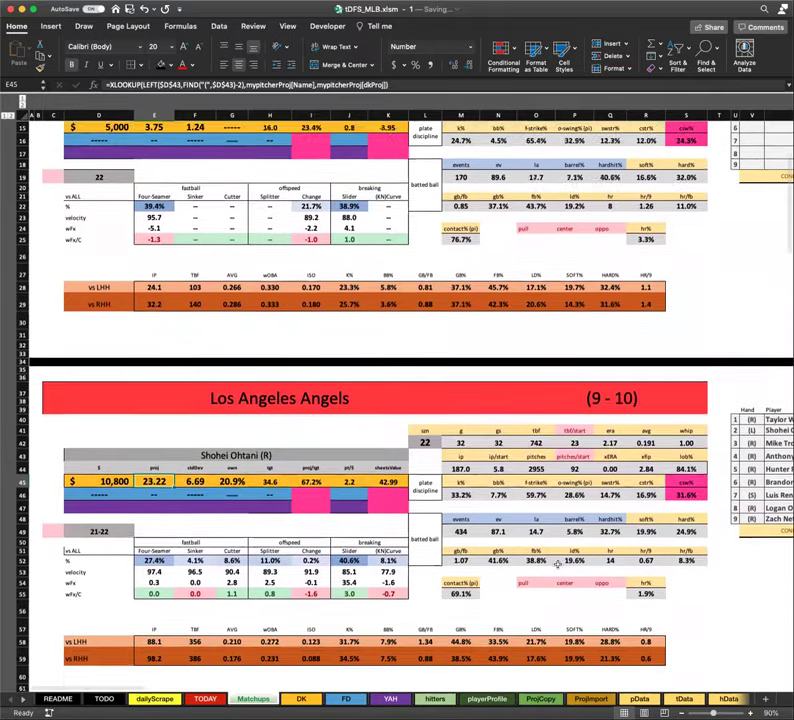
Step: Review the Angels' batting order with its salaries and projections alongside the Royals' team split stats
{"action": "scroll", "coordinate": [545, 622], "scroll_direction": "right", "scroll_amount": 5}
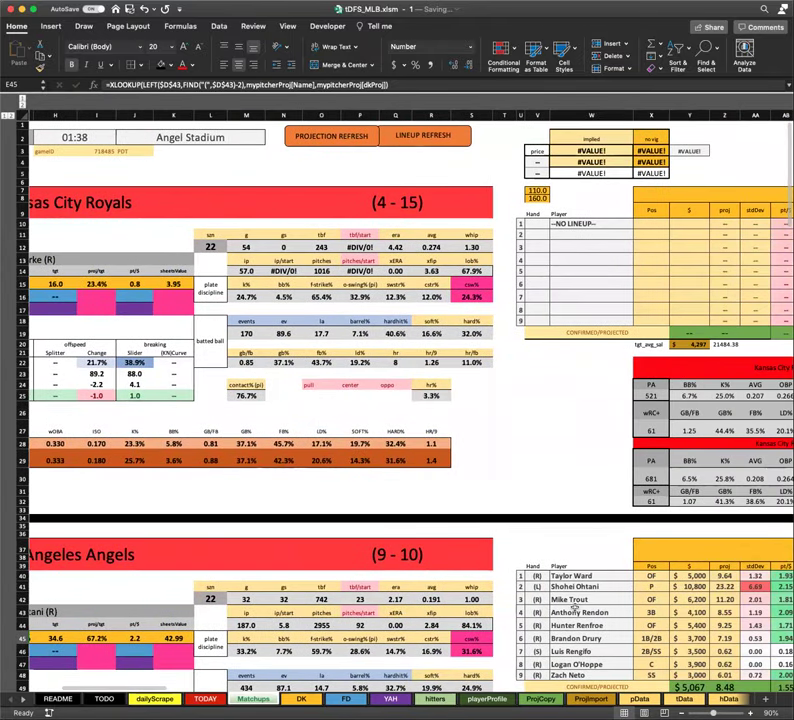
{"action": "scroll", "coordinate": [560, 612], "scroll_direction": "left", "scroll_amount": 2}
{"action": "scroll", "coordinate": [577, 604], "scroll_direction": "left", "scroll_amount": 1}
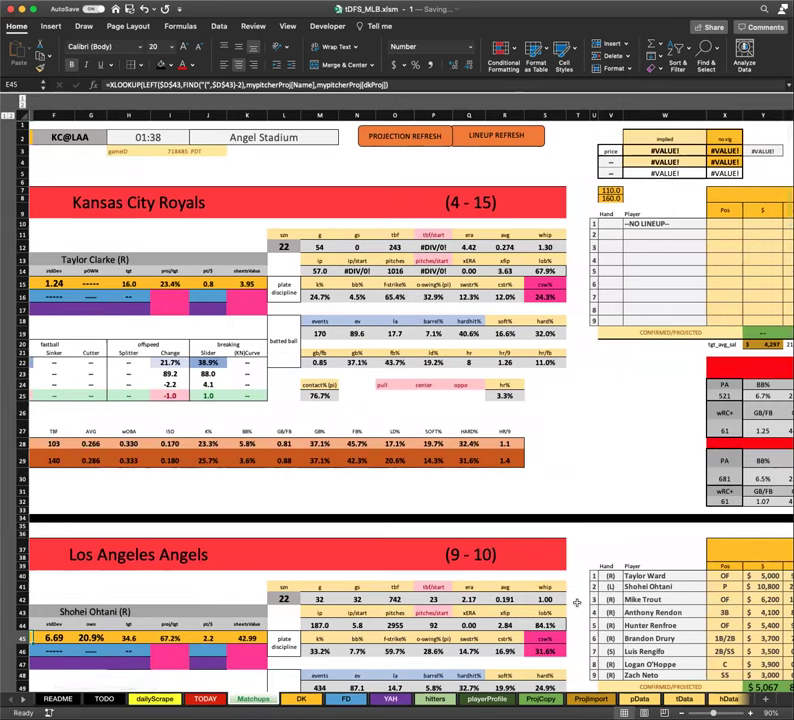
{"action": "scroll", "coordinate": [577, 601], "scroll_direction": "down", "scroll_amount": 1}
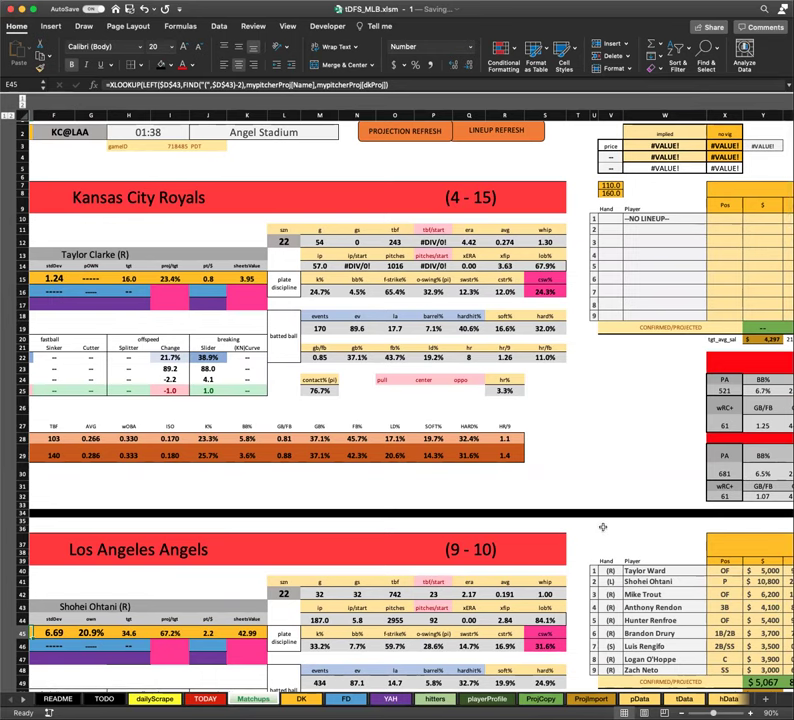
{"action": "scroll", "coordinate": [520, 566], "scroll_direction": "left", "scroll_amount": 3}
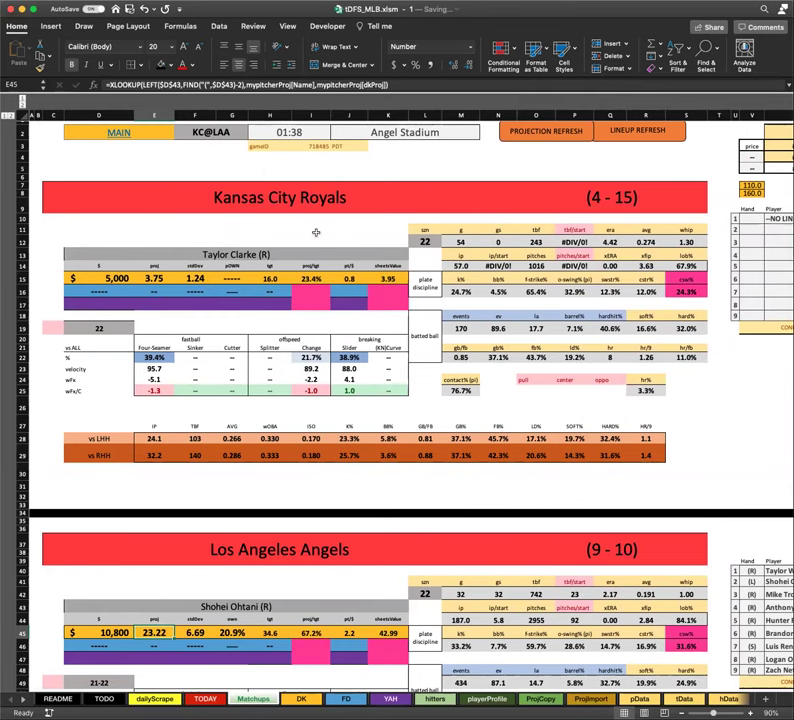
Step: Examine the Kansas City starter's splits against left- and right-handed hitters, the Angels starter's plate-discipline and batted-ball stats, and the Angels' lineup
{"action": "scroll", "coordinate": [390, 471], "scroll_direction": "down", "scroll_amount": 2}
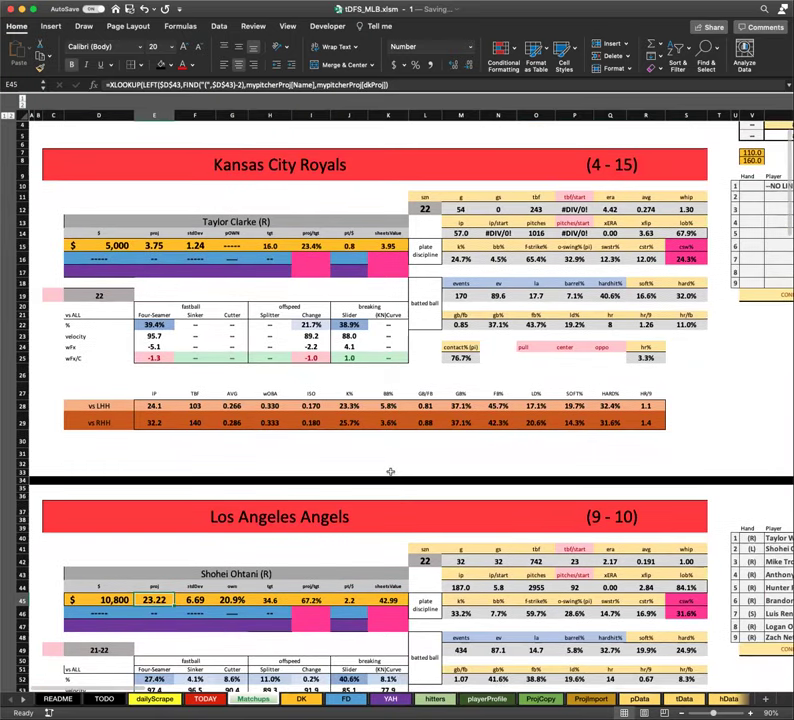
{"action": "scroll", "coordinate": [390, 471], "scroll_direction": "down", "scroll_amount": 4}
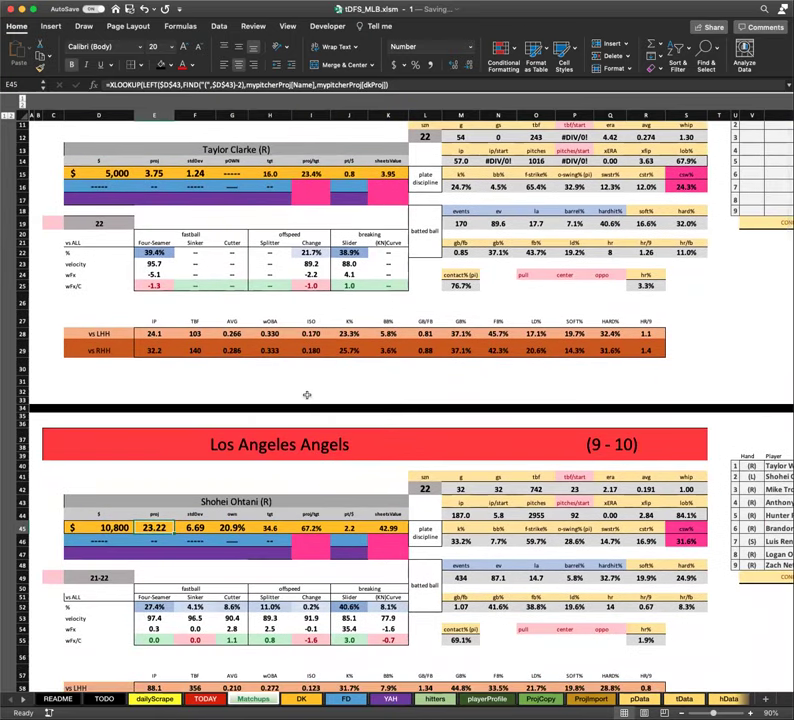
{"action": "scroll", "coordinate": [306, 394], "scroll_direction": "up", "scroll_amount": 2}
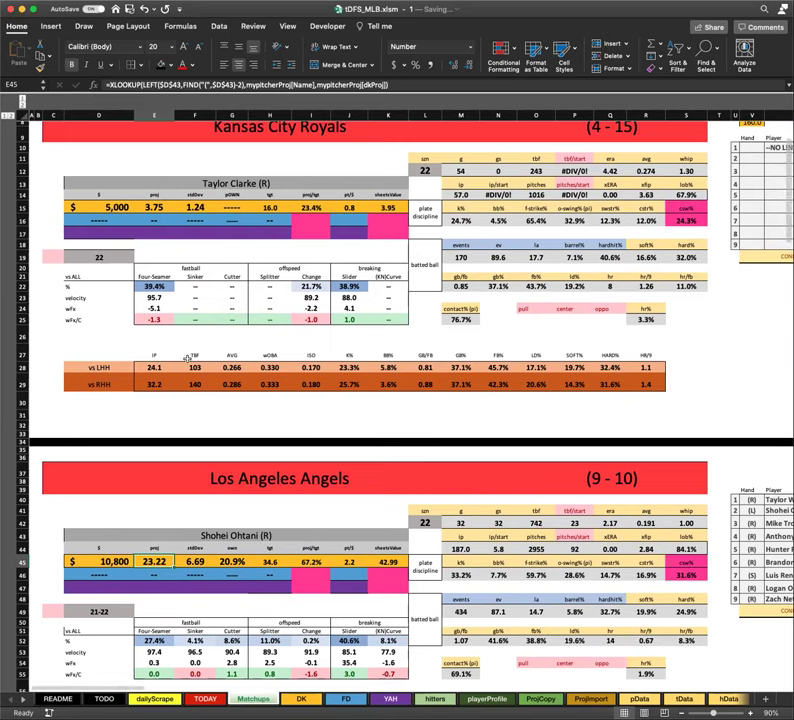
{"action": "scroll", "coordinate": [406, 531], "scroll_direction": "down", "scroll_amount": 1}
{"action": "scroll", "coordinate": [407, 530], "scroll_direction": "down", "scroll_amount": 3}
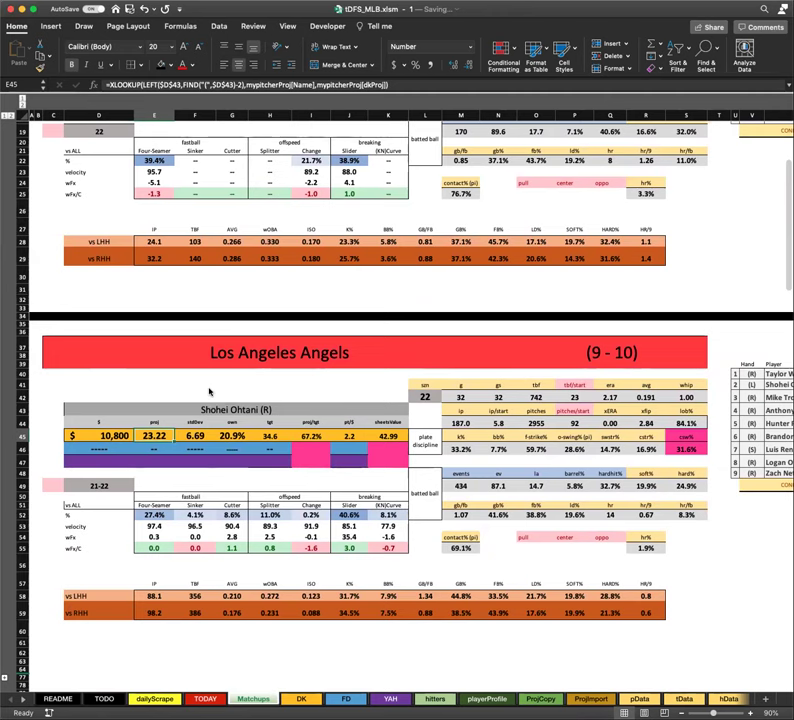
{"action": "scroll", "coordinate": [209, 391], "scroll_direction": "right", "scroll_amount": 3}
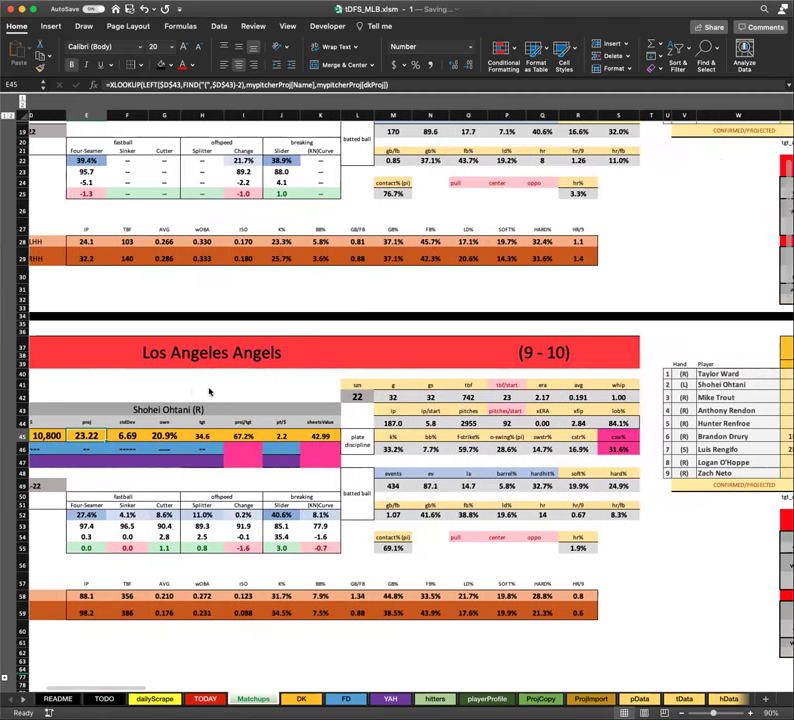
{"action": "scroll", "coordinate": [209, 391], "scroll_direction": "right", "scroll_amount": 3}
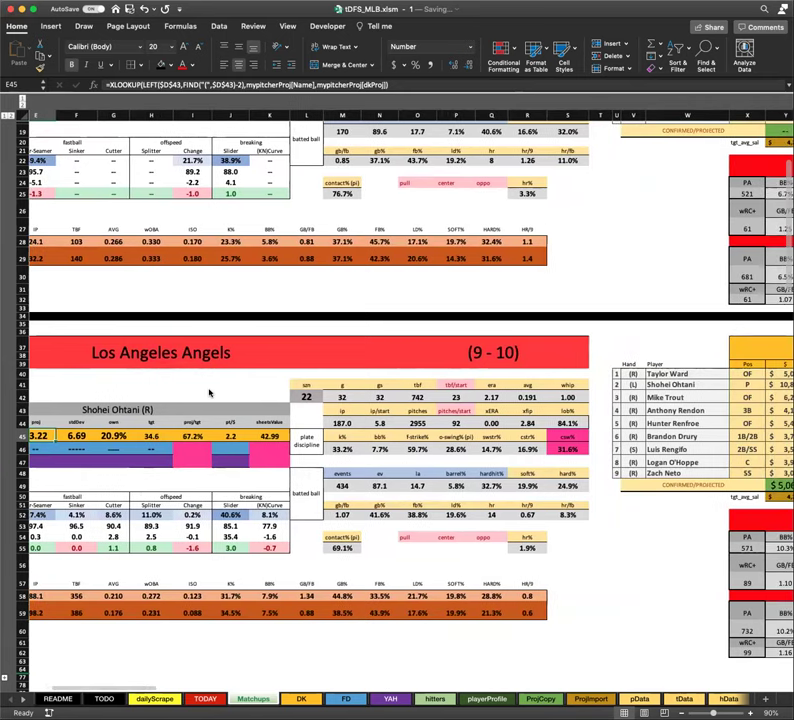
{"action": "scroll", "coordinate": [209, 391], "scroll_direction": "right", "scroll_amount": 2}
{"action": "scroll", "coordinate": [209, 391], "scroll_direction": "left", "scroll_amount": 1}
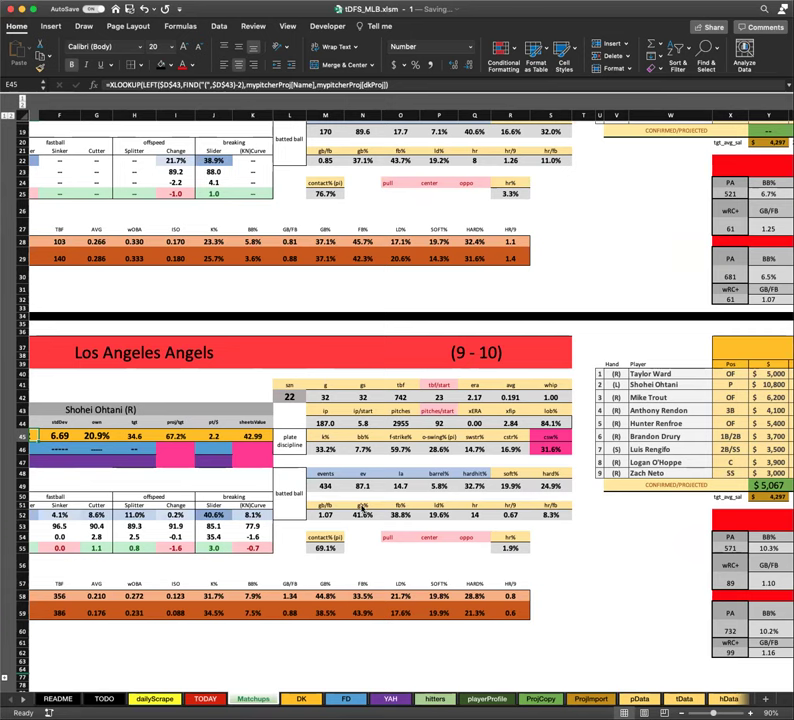
{"action": "scroll", "coordinate": [366, 495], "scroll_direction": "left", "scroll_amount": 4}
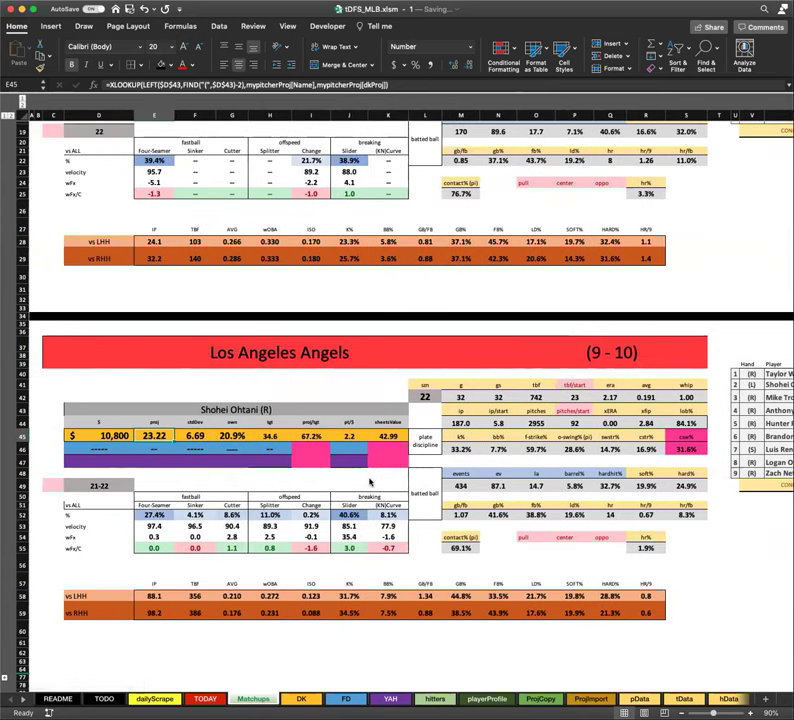
{"action": "scroll", "coordinate": [369, 482], "scroll_direction": "up", "scroll_amount": 3}
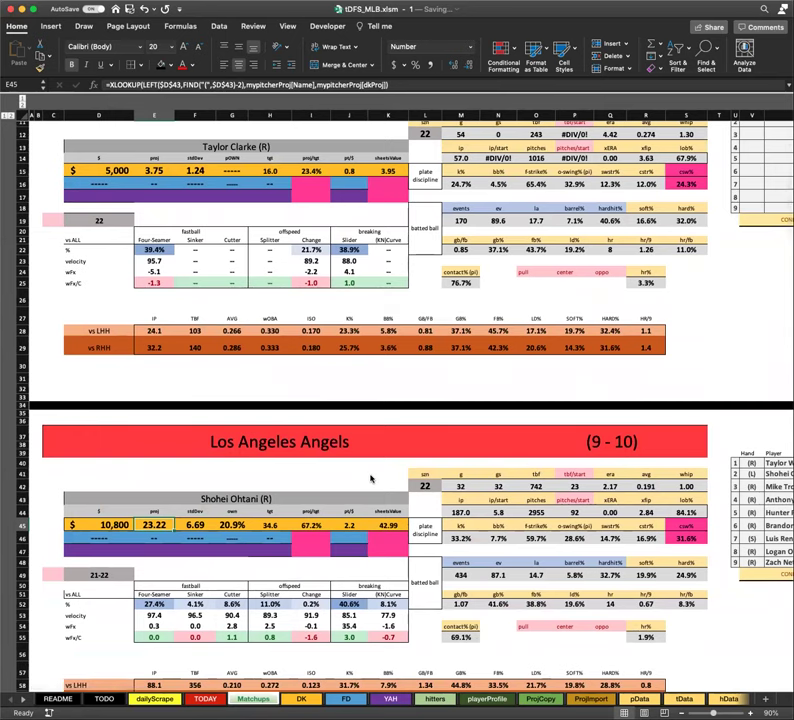
{"action": "scroll", "coordinate": [362, 441], "scroll_direction": "up", "scroll_amount": 1}
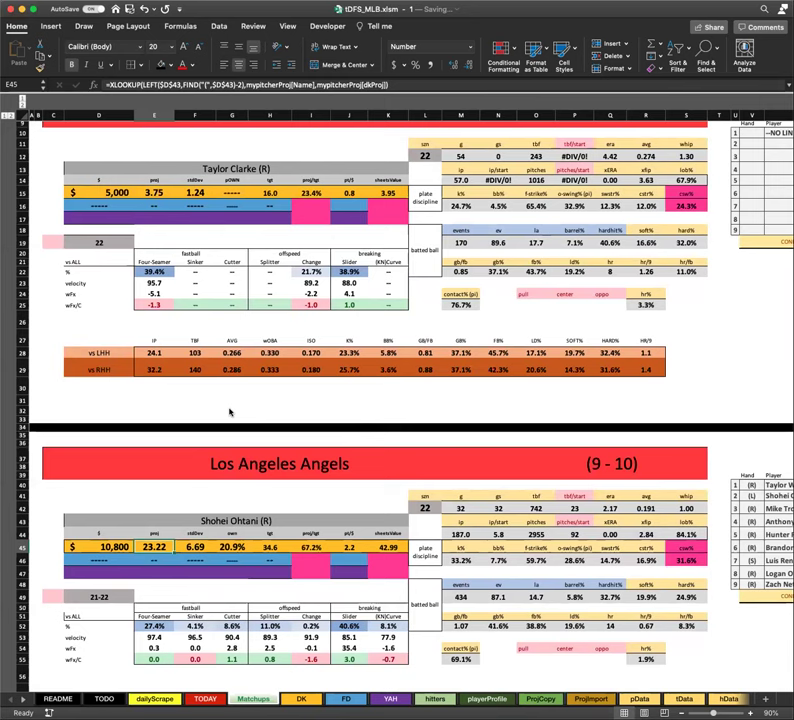
Step: Switch the matchup game to SD@ARI
{"action": "scroll", "coordinate": [229, 411], "scroll_direction": "up", "scroll_amount": 5}
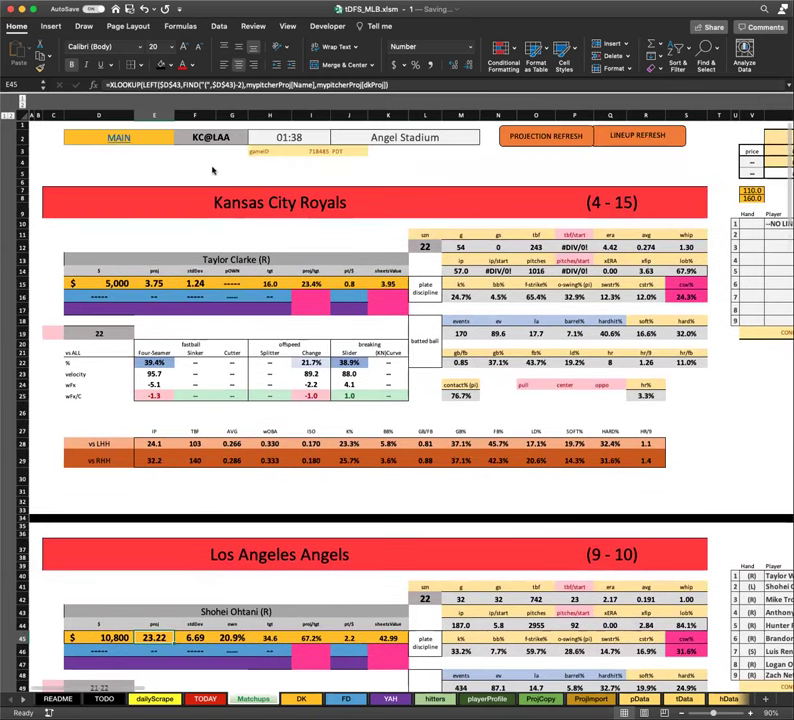
{"action": "left_click", "coordinate": [236, 162]}
{"action": "left_click", "coordinate": [231, 137]}
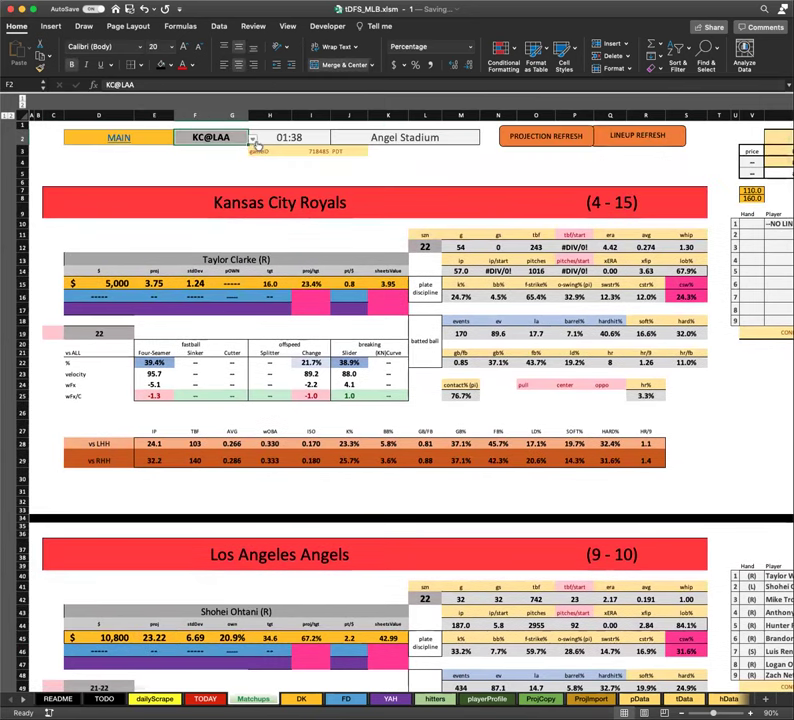
{"action": "left_click", "coordinate": [253, 138]}
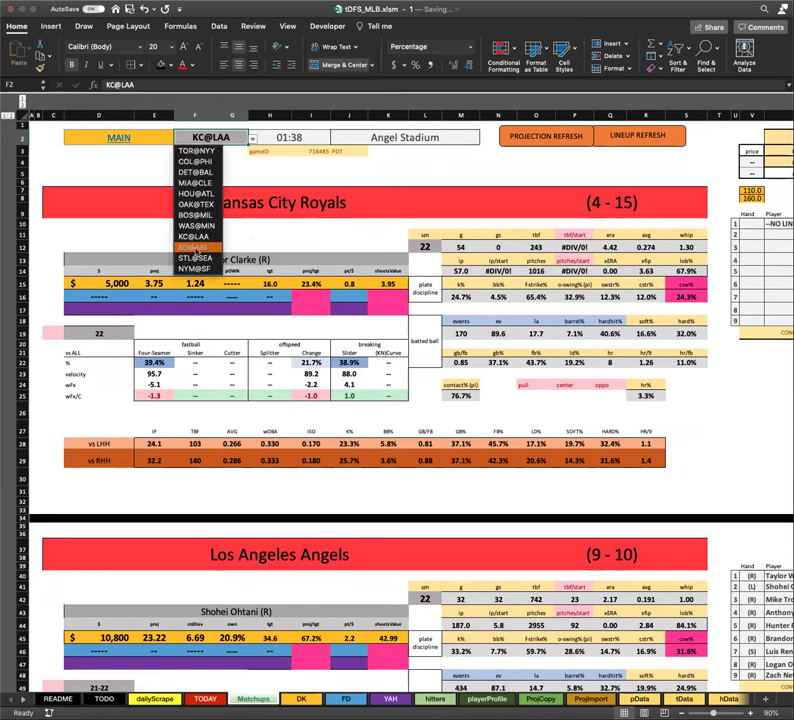
{"action": "left_click", "coordinate": [196, 247]}
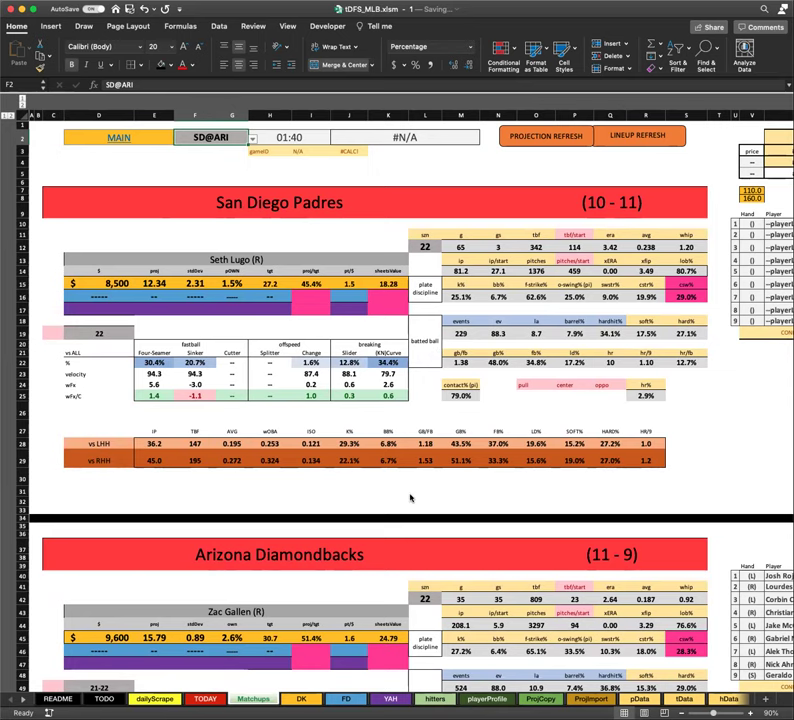
Step: Compare the San Diego and Arizona starters' salaries, projections, pitch mixes, batted-ball stats and handedness splits
{"action": "scroll", "coordinate": [409, 497], "scroll_direction": "down", "scroll_amount": 2}
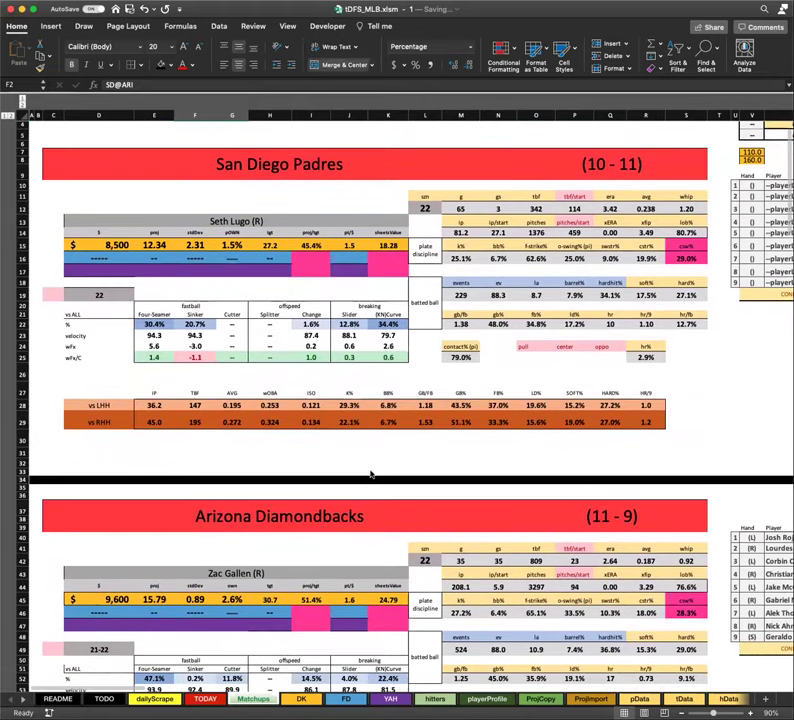
{"action": "scroll", "coordinate": [369, 476], "scroll_direction": "up", "scroll_amount": 2}
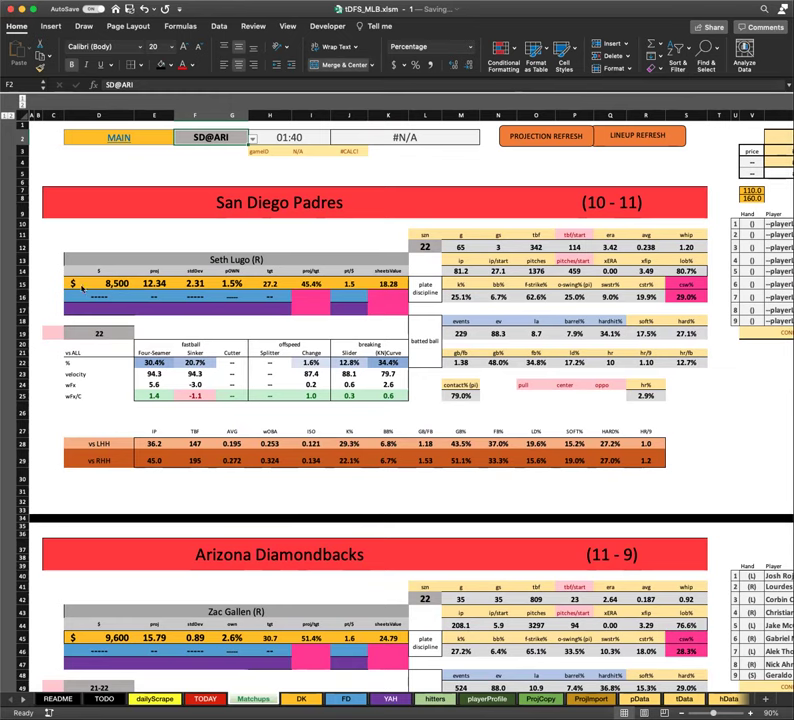
{"action": "scroll", "coordinate": [367, 510], "scroll_direction": "down", "scroll_amount": 4}
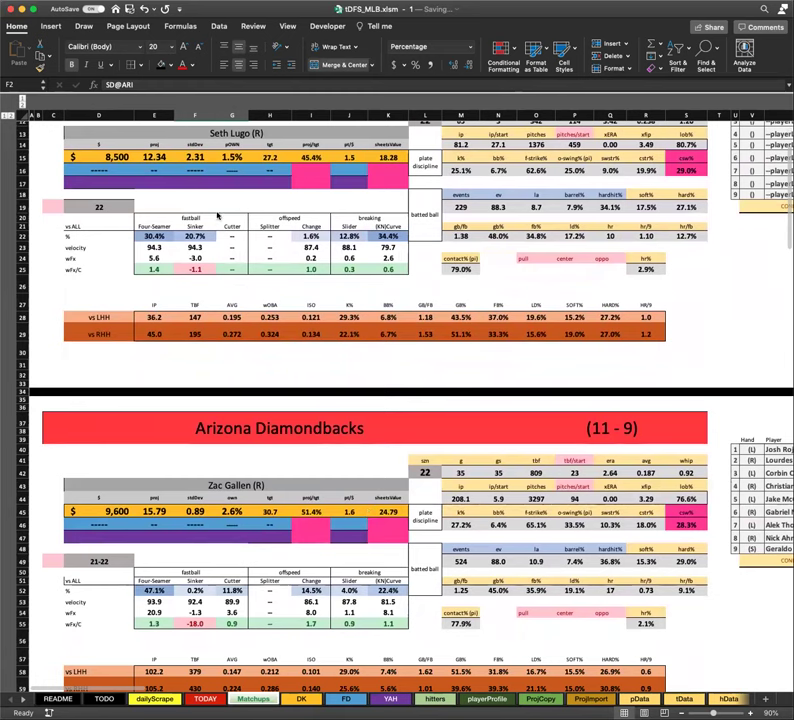
{"action": "scroll", "coordinate": [363, 437], "scroll_direction": "down", "scroll_amount": 1}
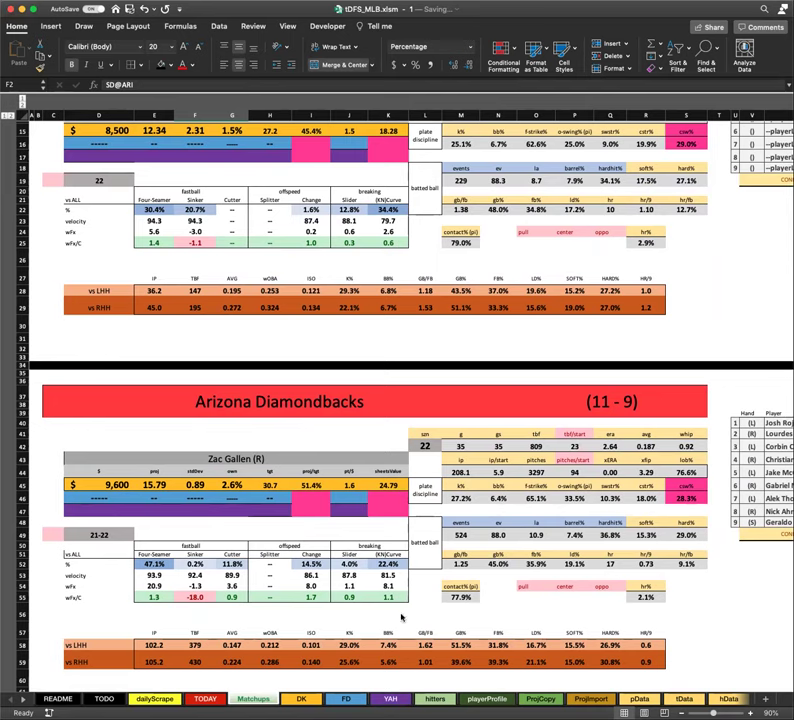
{"action": "scroll", "coordinate": [347, 538], "scroll_direction": "up", "scroll_amount": 5}
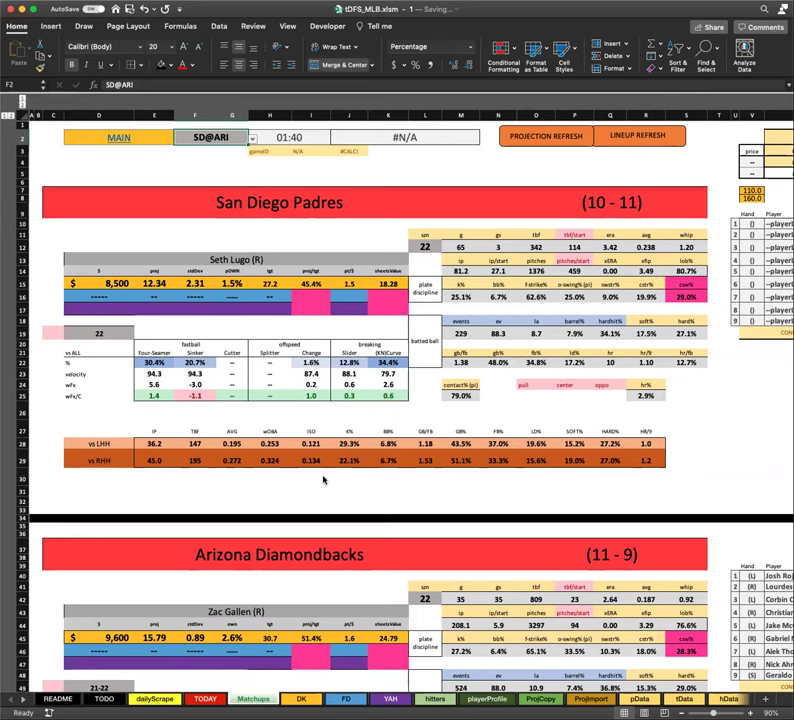
Step: Check the Padres' strikeout rate in their first team split table, and return to the San Diego starter's stats
{"action": "scroll", "coordinate": [535, 441], "scroll_direction": "right", "scroll_amount": 2}
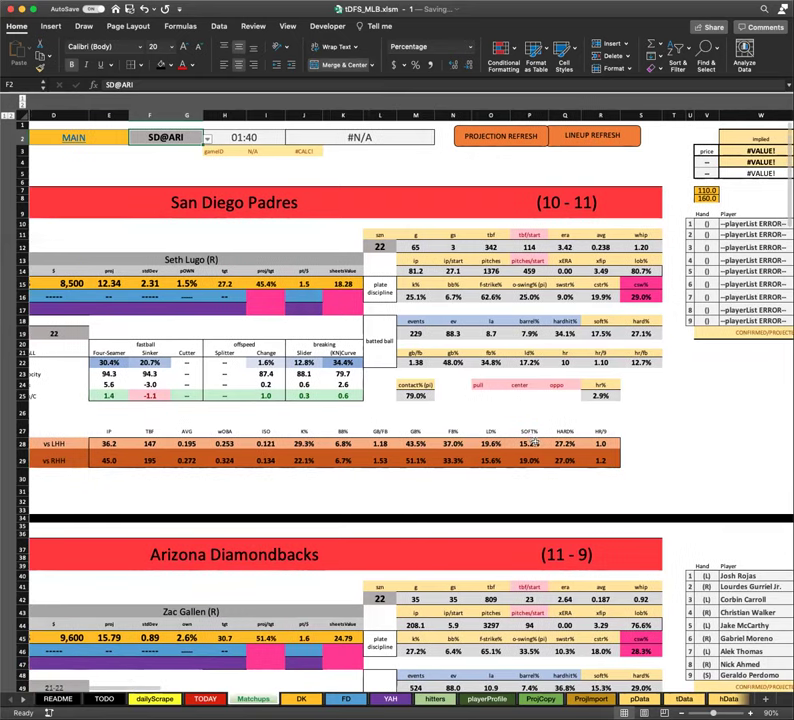
{"action": "scroll", "coordinate": [535, 441], "scroll_direction": "right", "scroll_amount": 8}
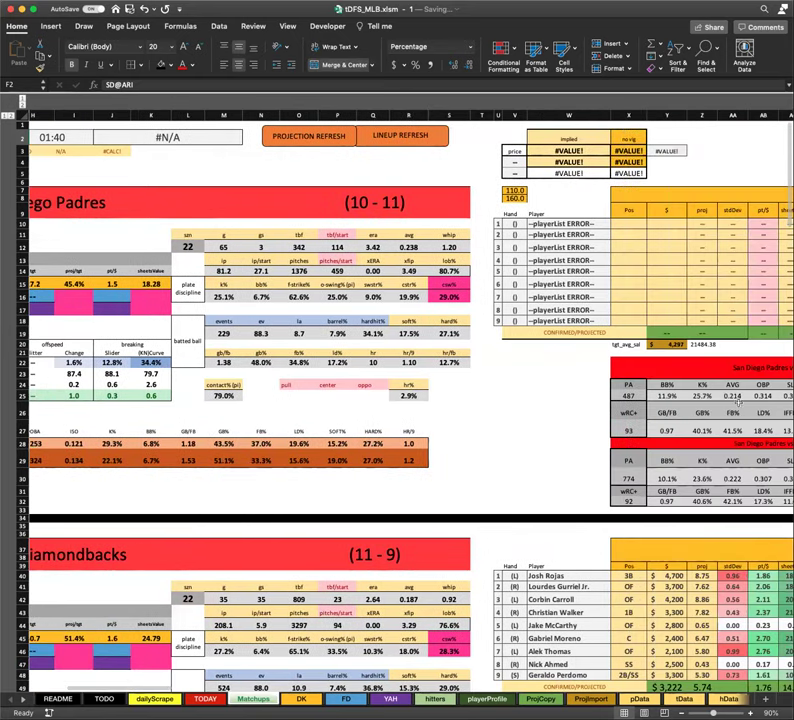
{"action": "left_click", "coordinate": [690, 396]}
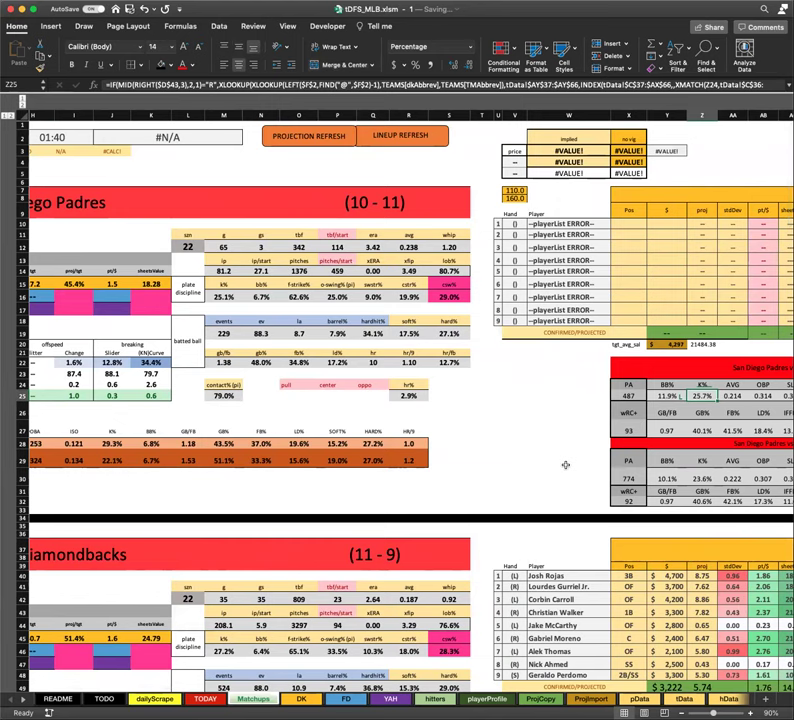
{"action": "scroll", "coordinate": [492, 480], "scroll_direction": "left", "scroll_amount": 5}
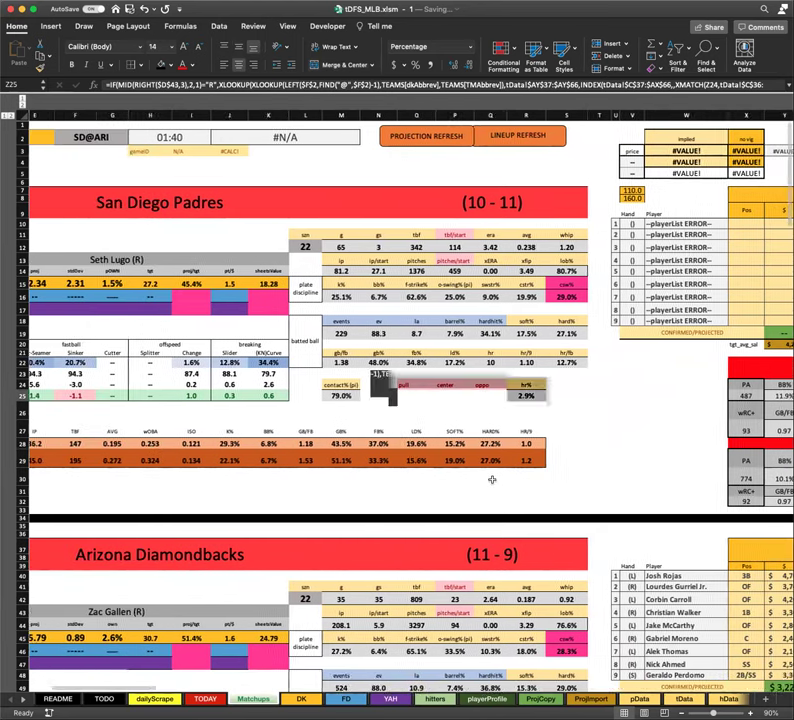
{"action": "scroll", "coordinate": [492, 480], "scroll_direction": "left", "scroll_amount": 5}
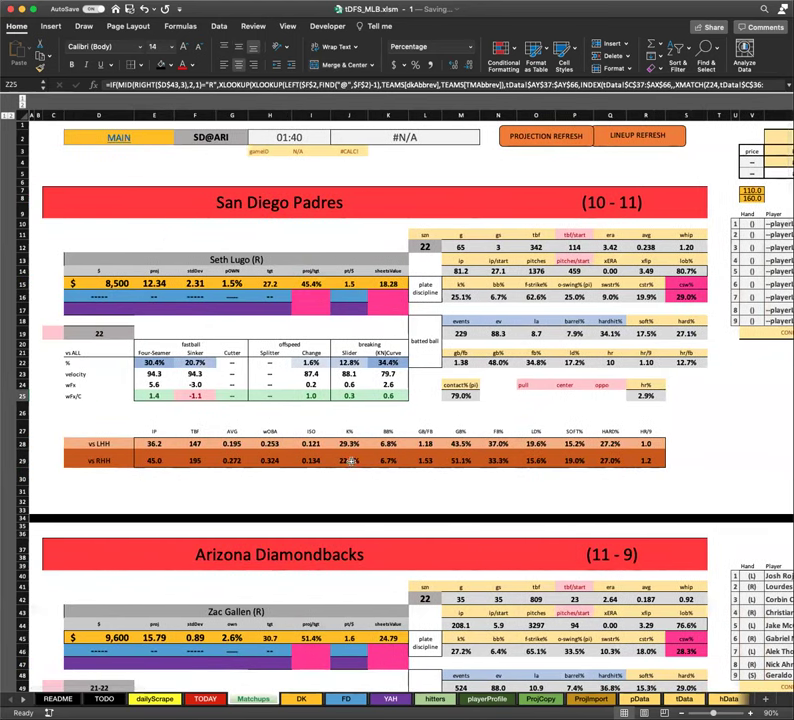
Step: Compare the Arizona starter's salary, projection, pitch mix and handedness splits with the San Diego starter's stats
{"action": "scroll", "coordinate": [330, 460], "scroll_direction": "down", "scroll_amount": 5}
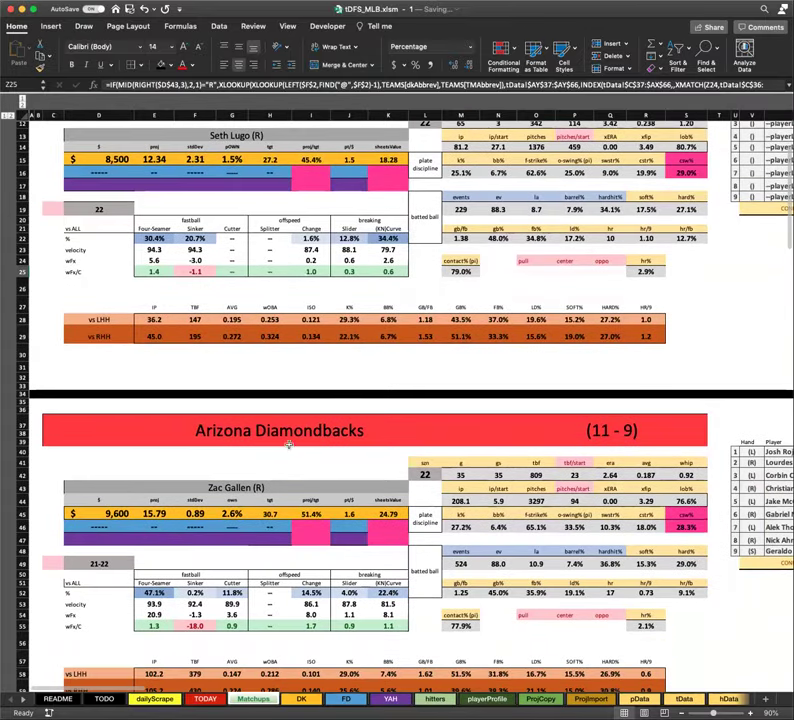
{"action": "scroll", "coordinate": [289, 445], "scroll_direction": "down", "scroll_amount": 3}
{"action": "left_click", "coordinate": [243, 414]}
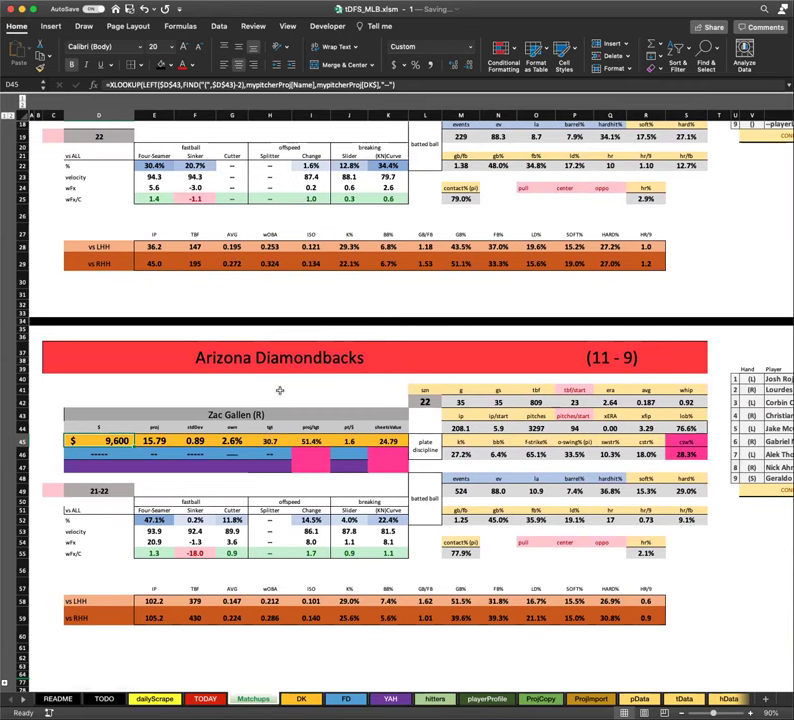
{"action": "scroll", "coordinate": [305, 430], "scroll_direction": "up", "scroll_amount": 1}
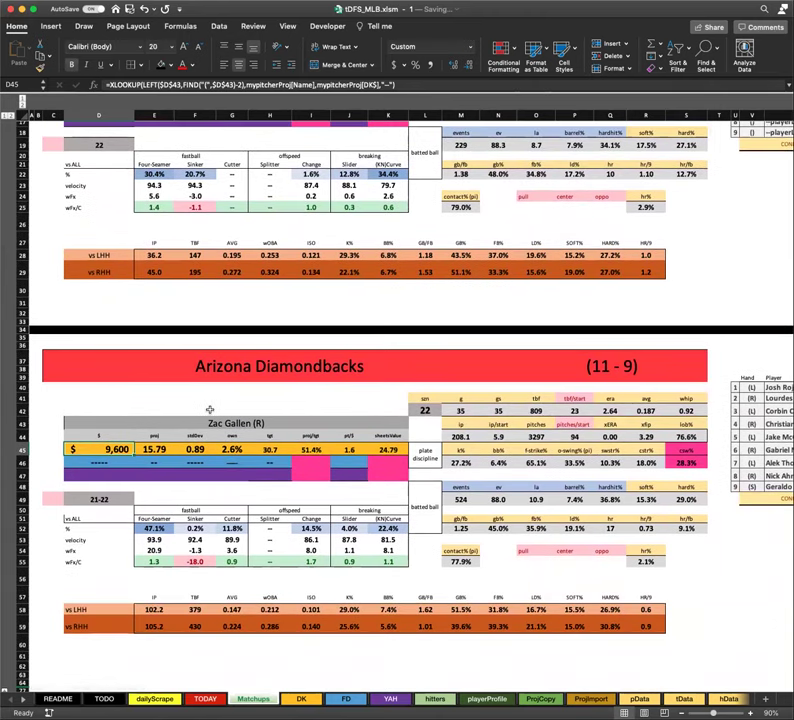
{"action": "scroll", "coordinate": [227, 408], "scroll_direction": "up", "scroll_amount": 3}
{"action": "scroll", "coordinate": [227, 407], "scroll_direction": "up", "scroll_amount": 10}
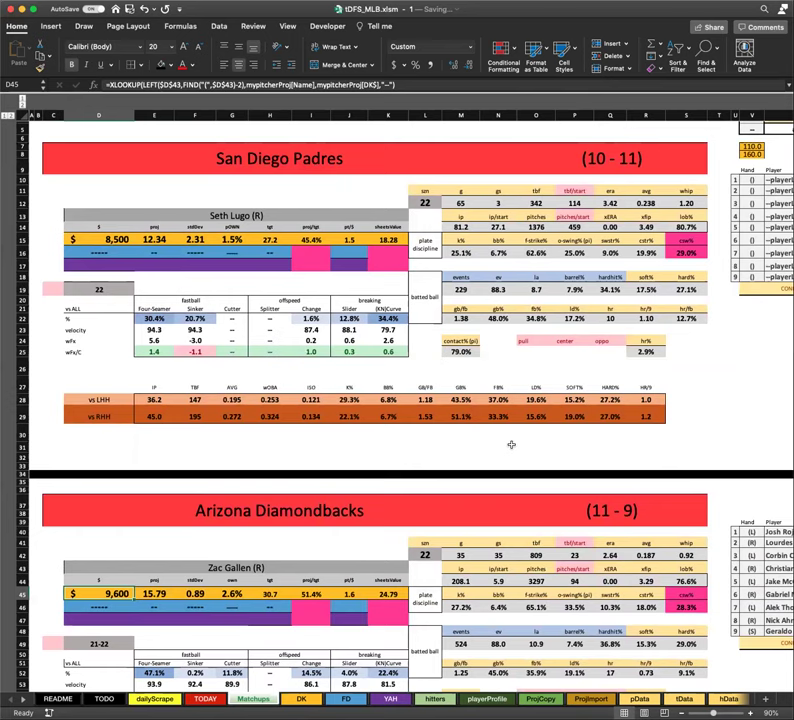
{"action": "scroll", "coordinate": [509, 447], "scroll_direction": "up", "scroll_amount": 2}
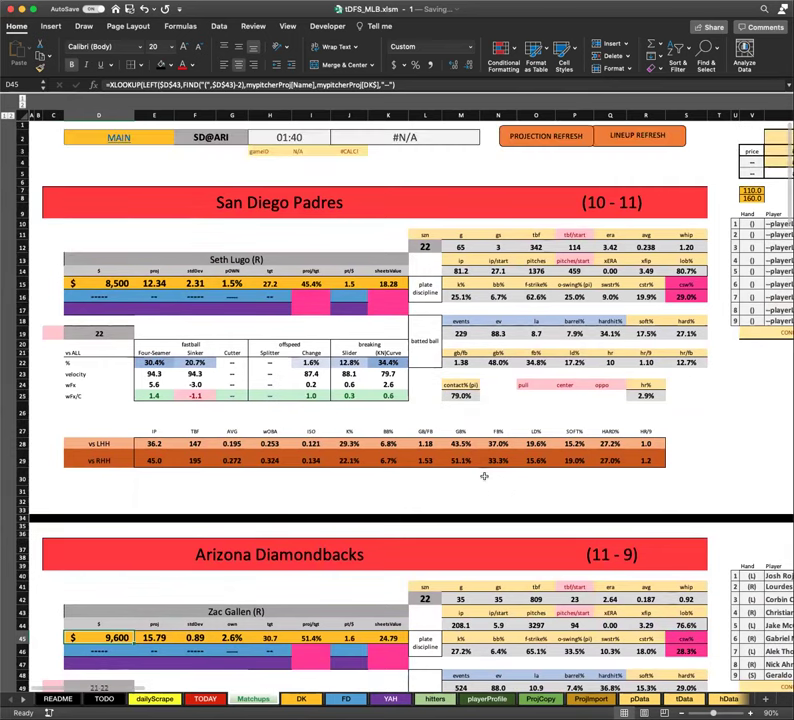
{"action": "scroll", "coordinate": [484, 476], "scroll_direction": "down", "scroll_amount": 5}
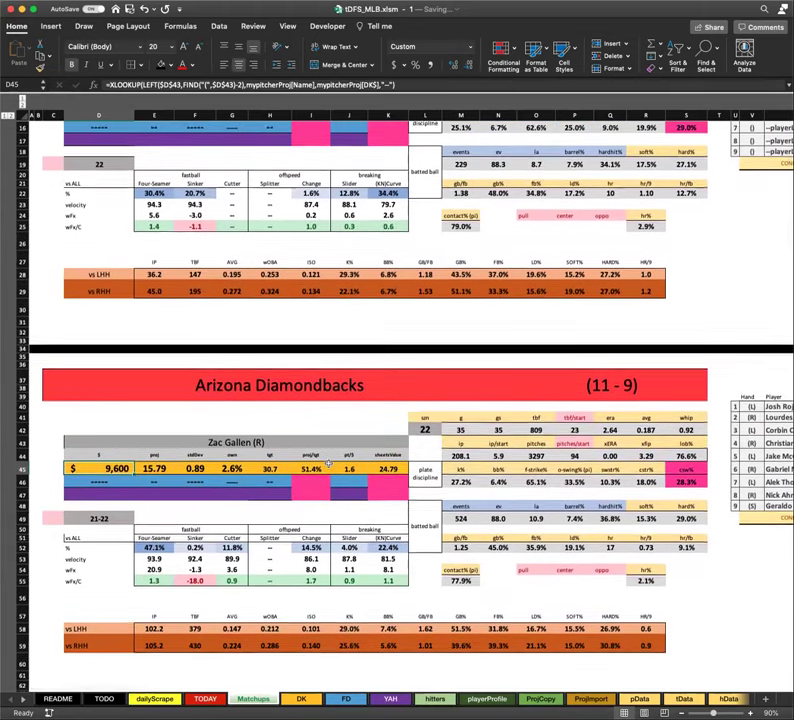
{"action": "scroll", "coordinate": [329, 464], "scroll_direction": "up", "scroll_amount": 5}
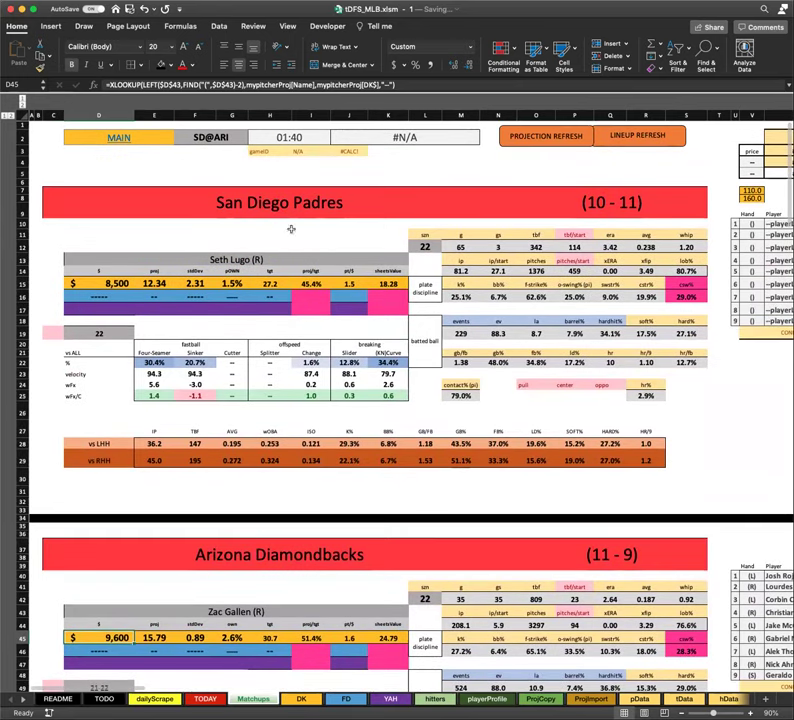
Step: Switch the matchup game to STL@SEA
{"action": "left_click", "coordinate": [209, 172]}
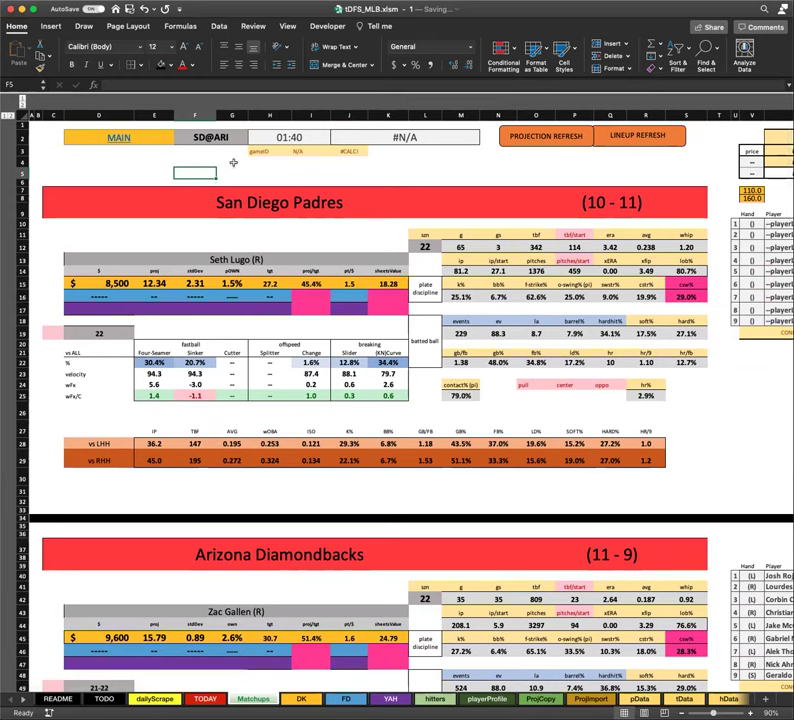
{"action": "left_click", "coordinate": [233, 135]}
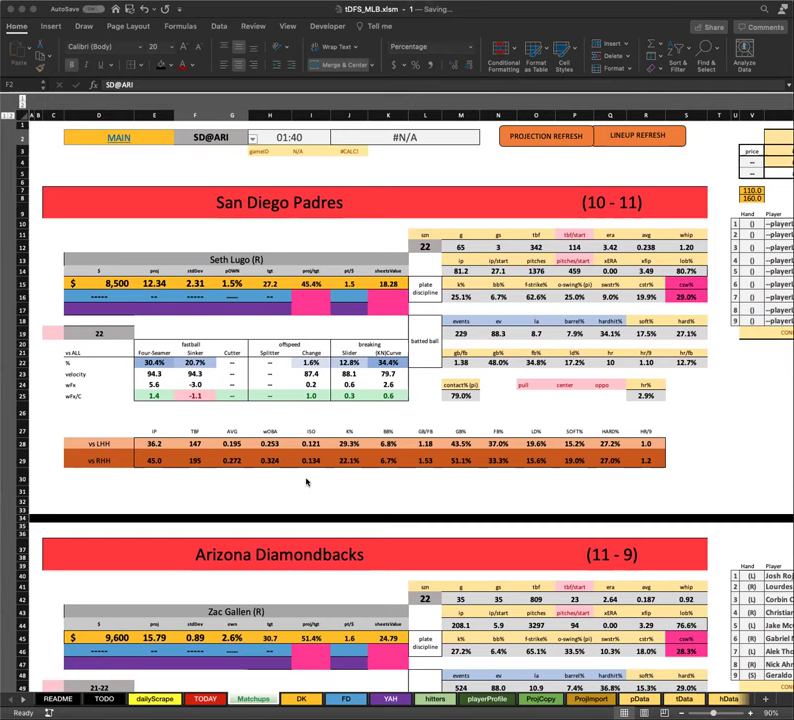
{"action": "scroll", "coordinate": [253, 174], "scroll_direction": "down", "scroll_amount": 1}
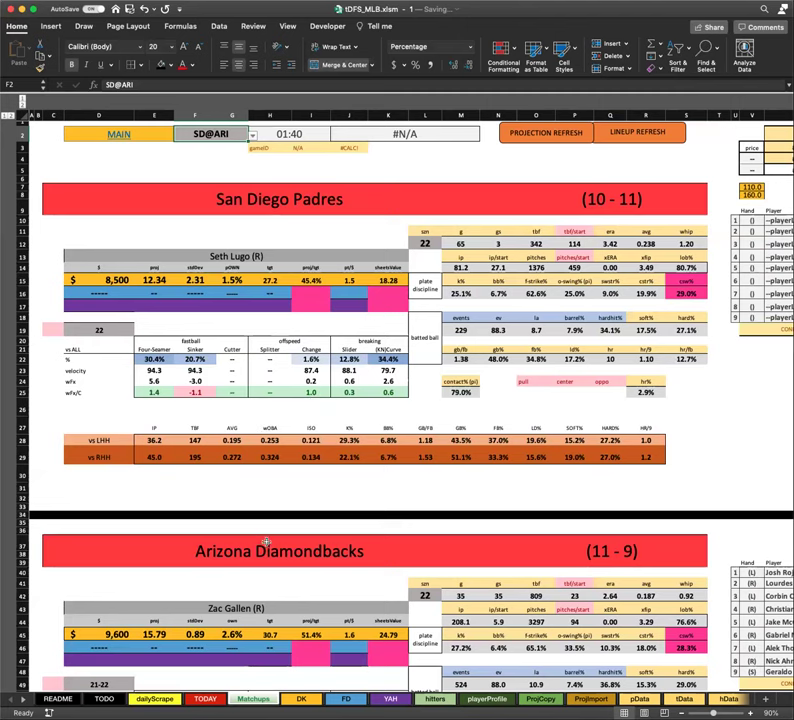
{"action": "left_click", "coordinate": [265, 502]}
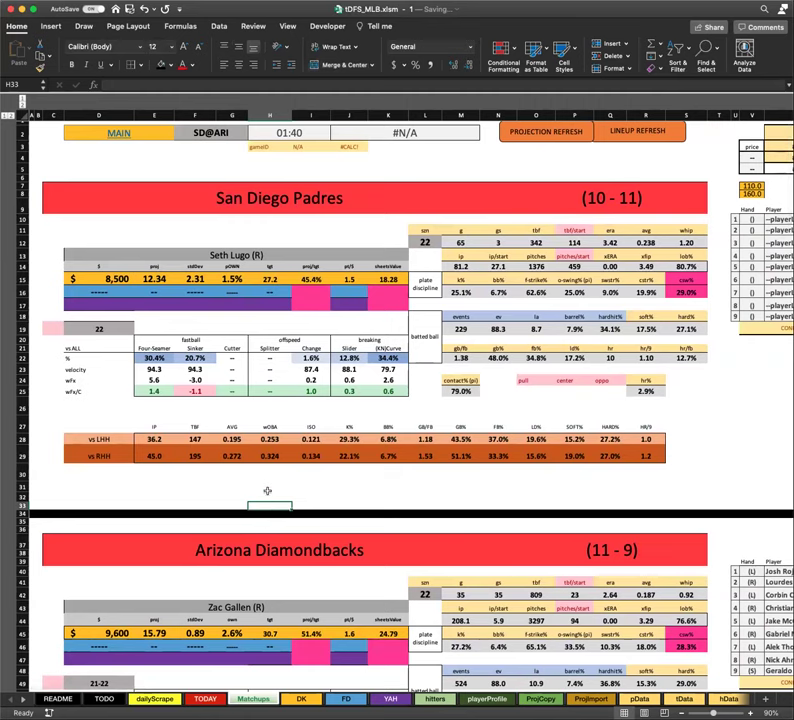
{"action": "scroll", "coordinate": [264, 447], "scroll_direction": "up", "scroll_amount": 1}
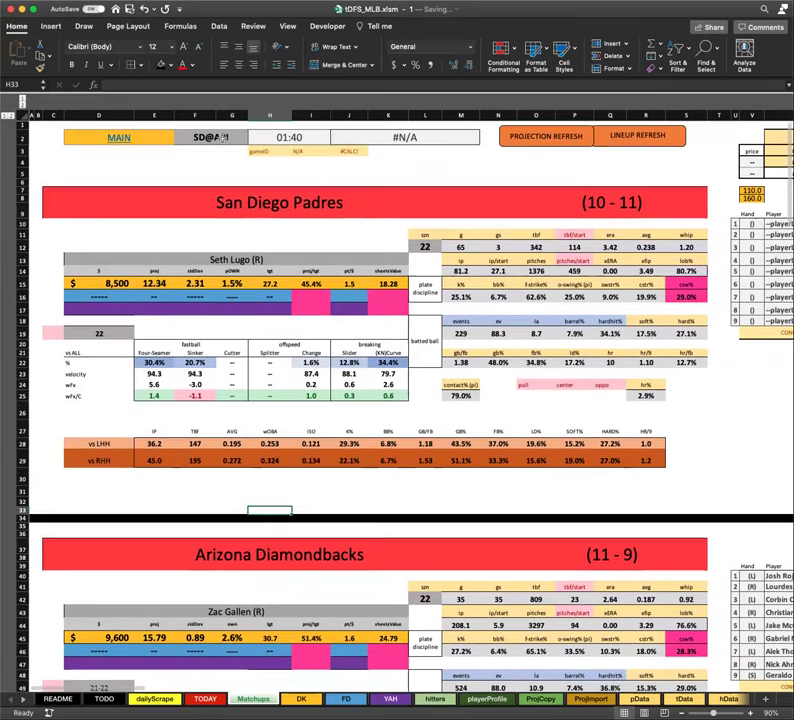
{"action": "left_click", "coordinate": [236, 138]}
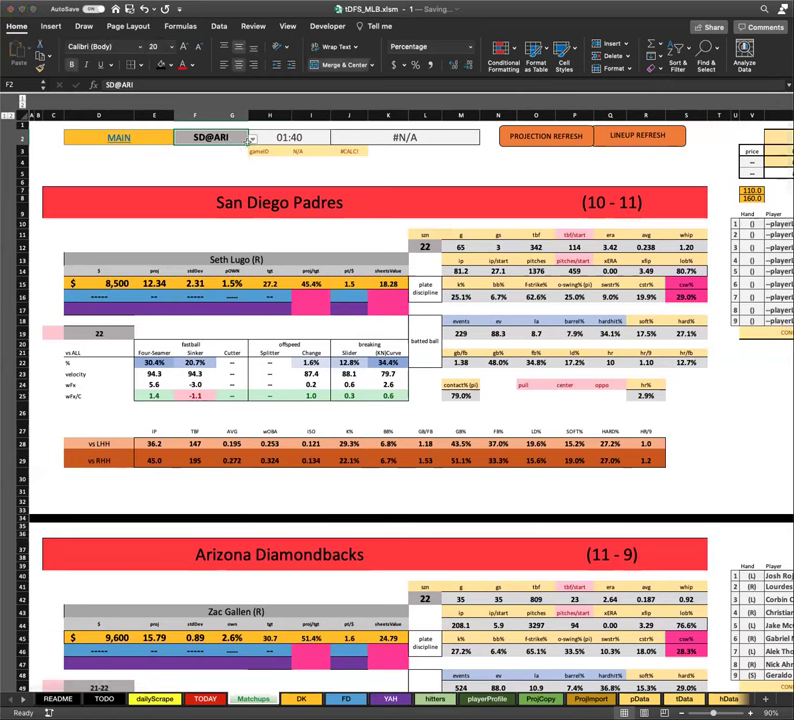
{"action": "left_click", "coordinate": [253, 139]}
{"action": "key", "text": "Return"}
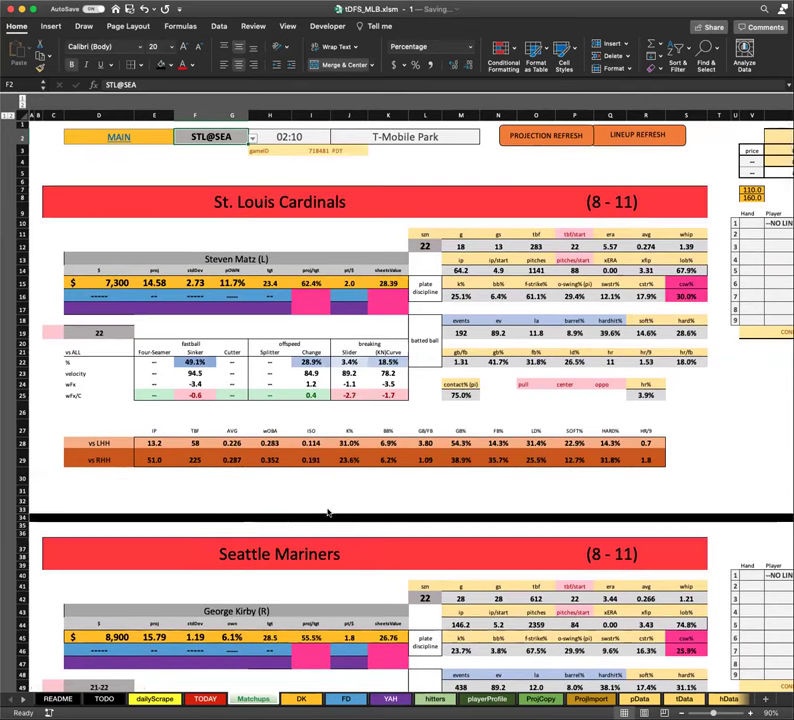
Step: Examine the Seattle starter's splits, including batting average against right-handed hitters, and the St. Louis starter's salary, plate discipline and handedness splits
{"action": "scroll", "coordinate": [327, 513], "scroll_direction": "down", "scroll_amount": 1}
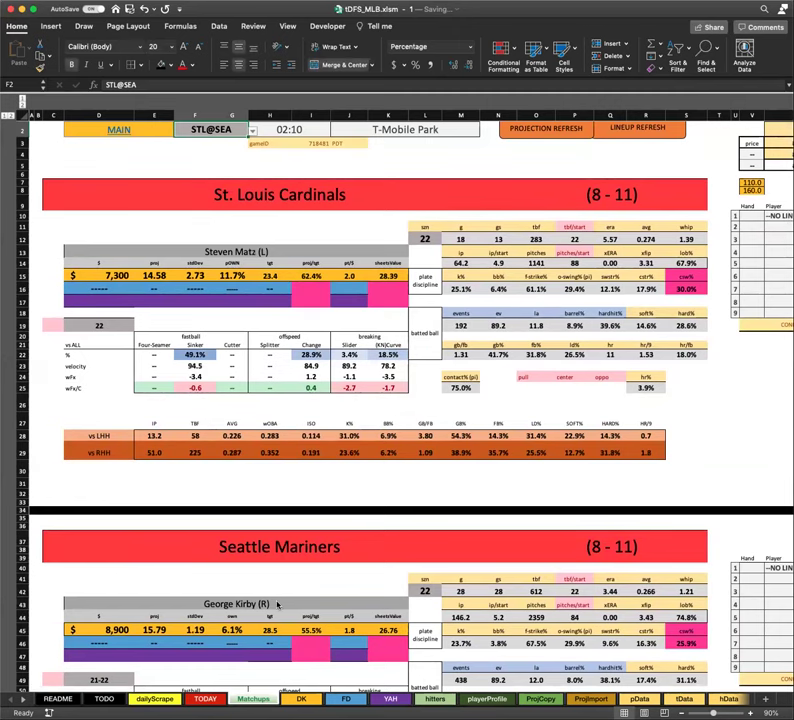
{"action": "scroll", "coordinate": [278, 604], "scroll_direction": "down", "scroll_amount": 5}
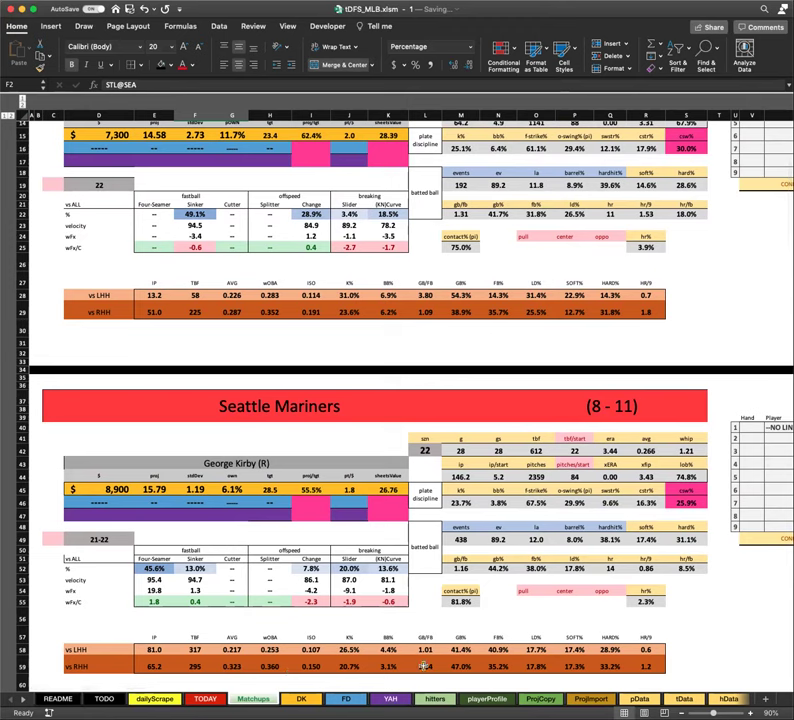
{"action": "left_click", "coordinate": [232, 666]}
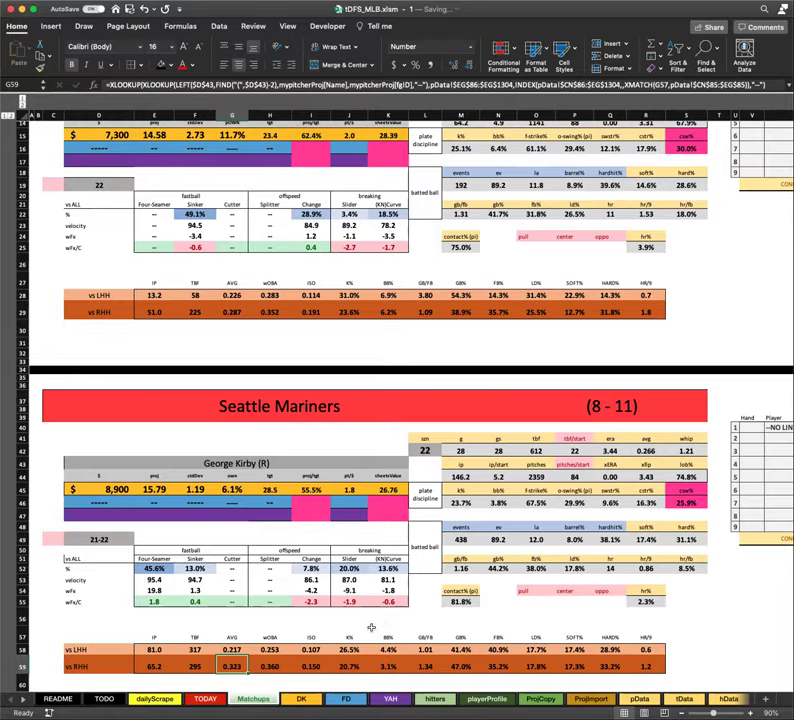
{"action": "scroll", "coordinate": [315, 624], "scroll_direction": "up", "scroll_amount": 5}
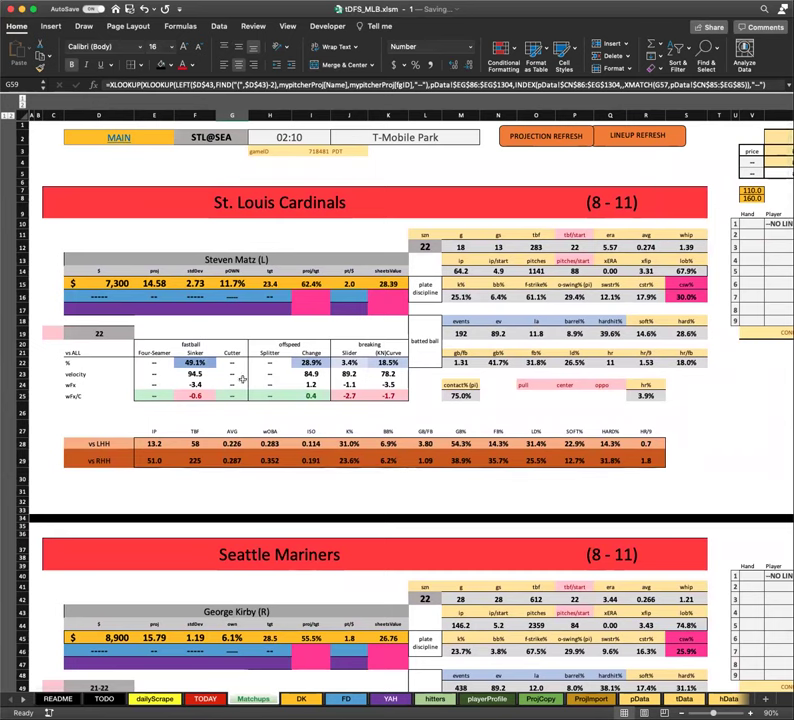
{"action": "left_click", "coordinate": [118, 283]}
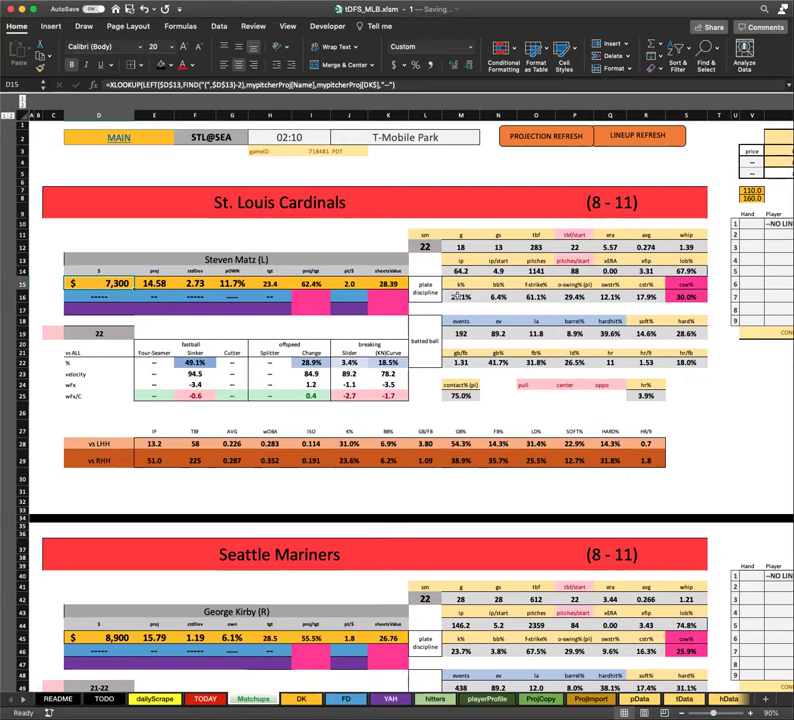
{"action": "scroll", "coordinate": [317, 505], "scroll_direction": "down", "scroll_amount": 5}
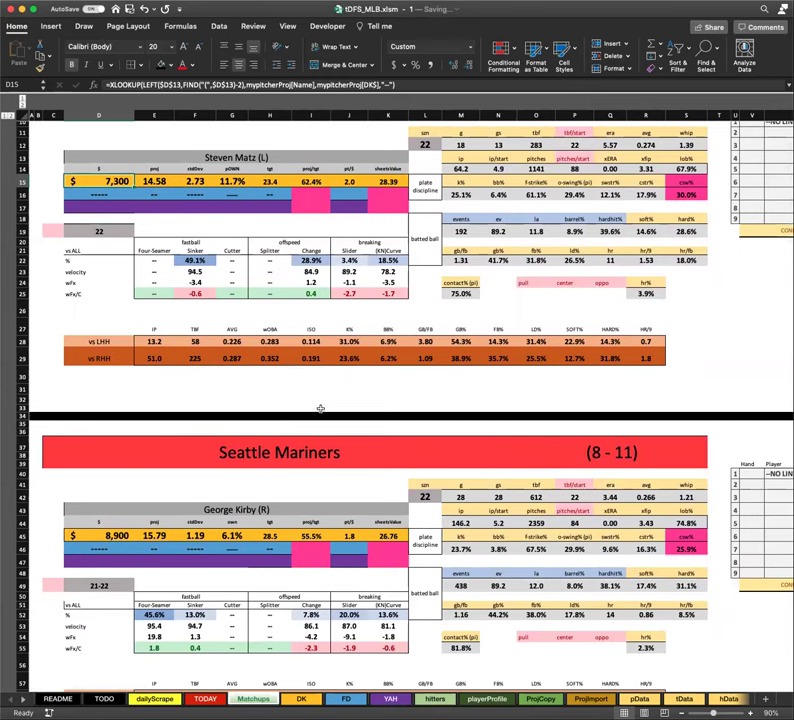
{"action": "scroll", "coordinate": [335, 430], "scroll_direction": "up", "scroll_amount": 1}
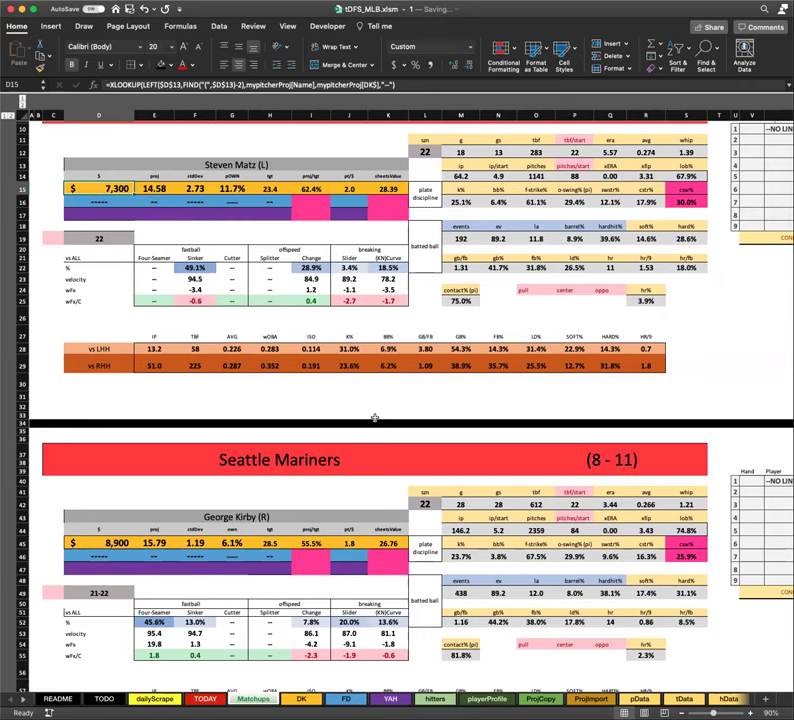
{"action": "scroll", "coordinate": [374, 415], "scroll_direction": "up", "scroll_amount": 5}
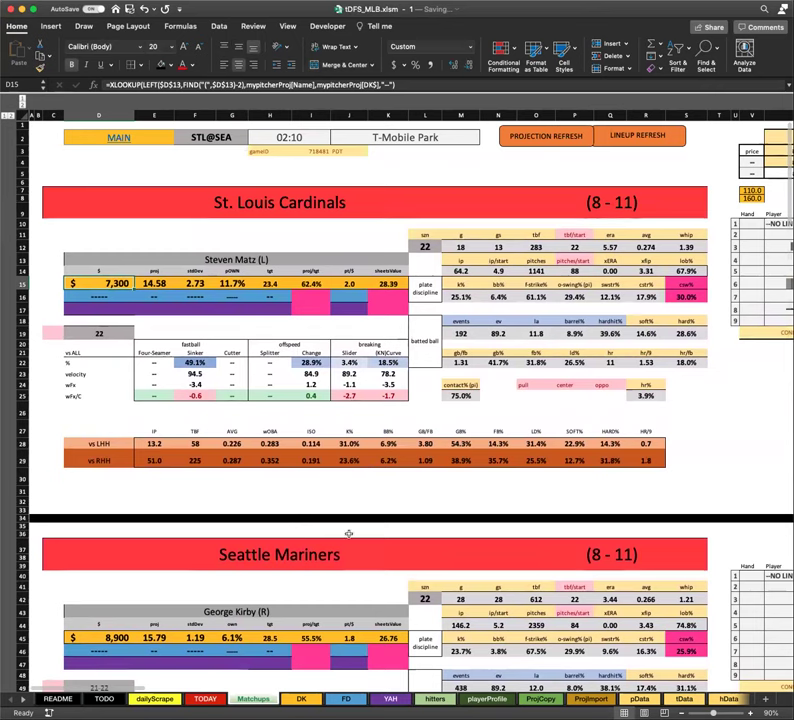
Step: Review the Seattle starter's projection and pitch mix, and return to the St. Louis starter's salary and pitch values
{"action": "left_click", "coordinate": [208, 596]}
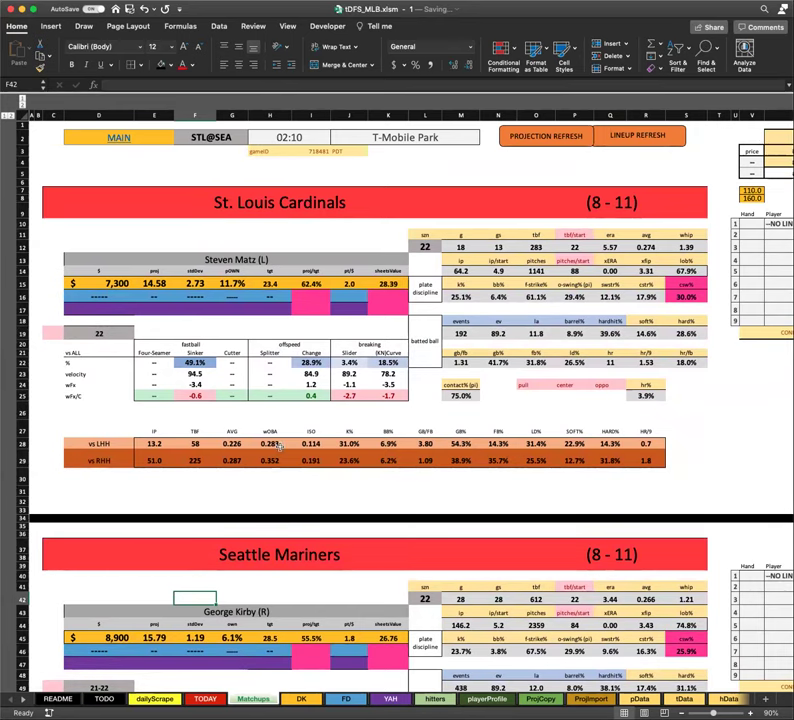
{"action": "scroll", "coordinate": [285, 490], "scroll_direction": "down", "scroll_amount": 6}
{"action": "scroll", "coordinate": [300, 582], "scroll_direction": "up", "scroll_amount": 1}
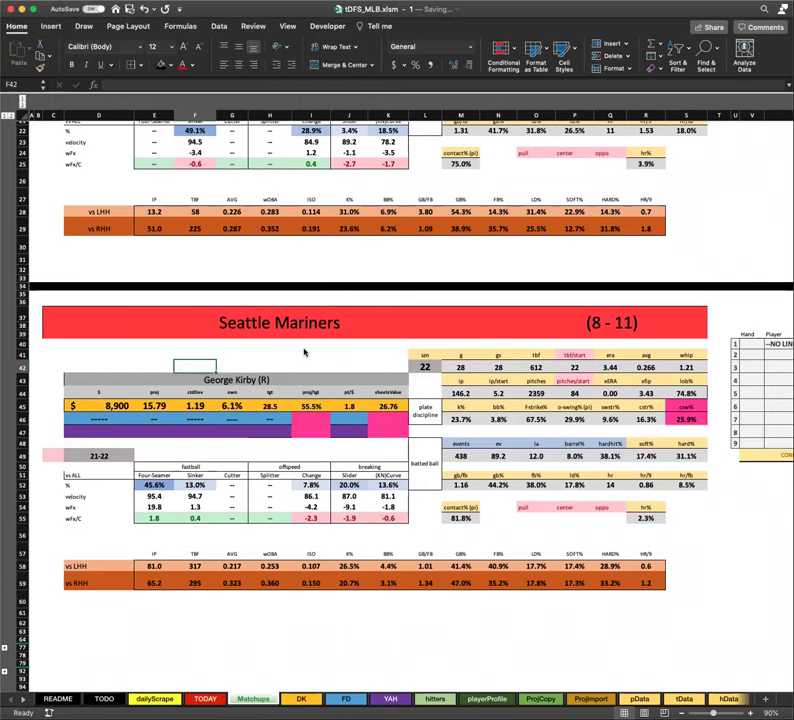
{"action": "scroll", "coordinate": [304, 351], "scroll_direction": "up", "scroll_amount": 10}
{"action": "left_click", "coordinate": [100, 283]}
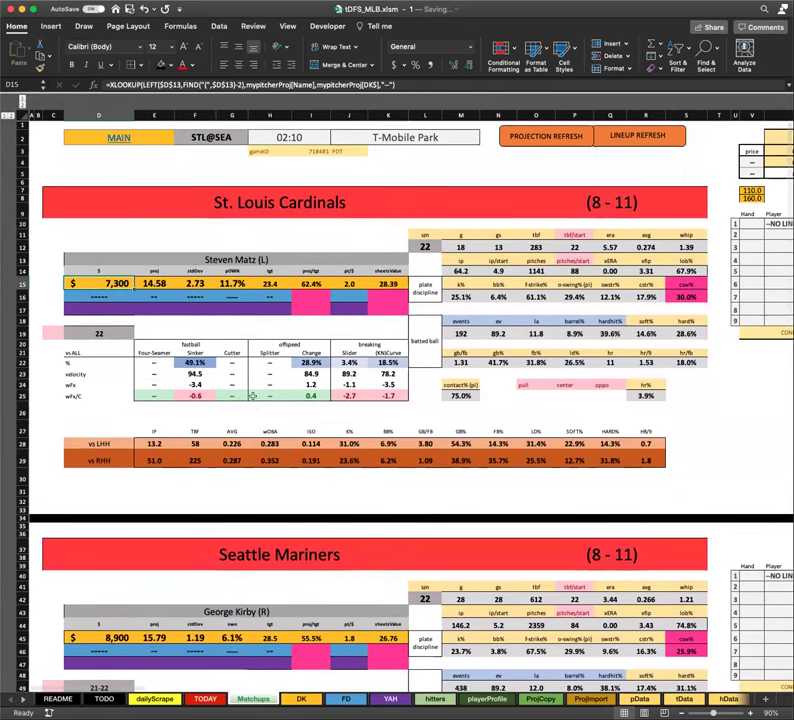
{"action": "left_click", "coordinate": [213, 410]}
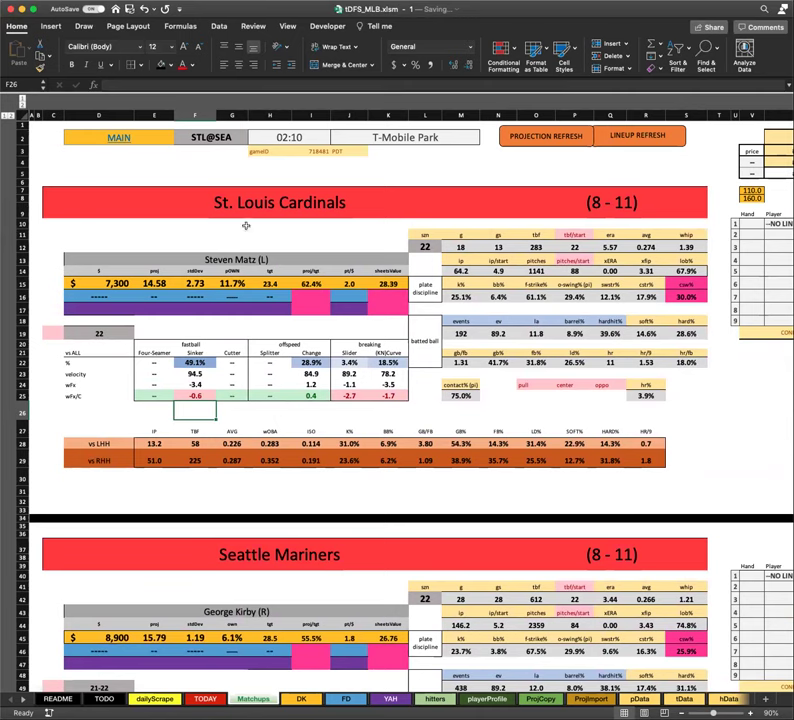
Step: Switch the matchup game to NYM@SF
{"action": "left_click", "coordinate": [228, 172]}
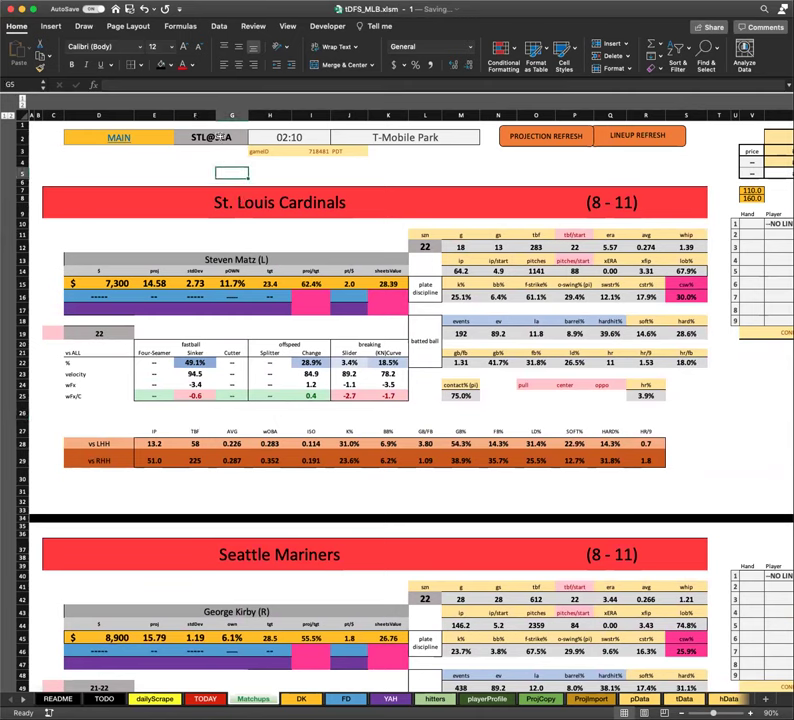
{"action": "left_click", "coordinate": [214, 162]}
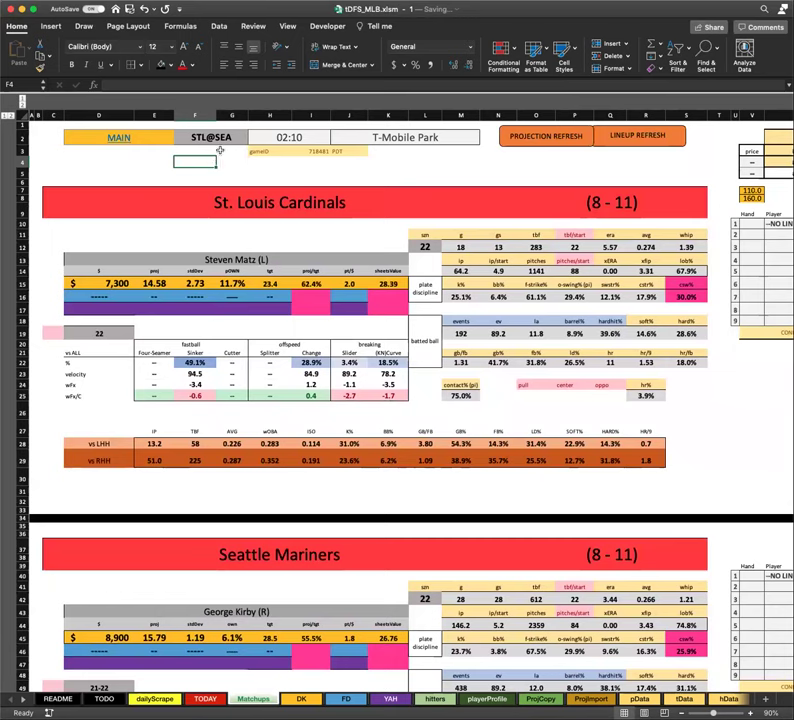
{"action": "left_click", "coordinate": [221, 145]}
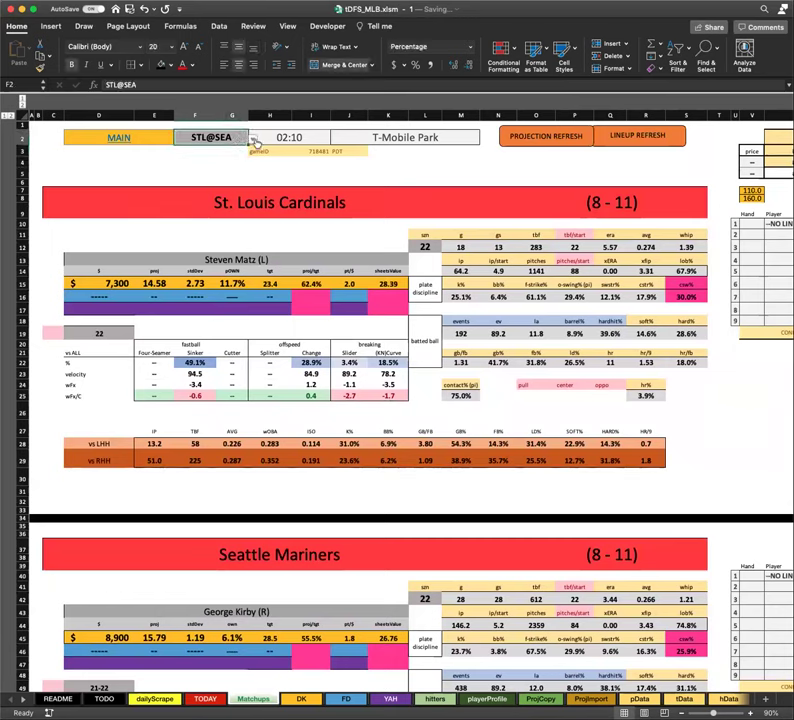
{"action": "left_click", "coordinate": [253, 139]}
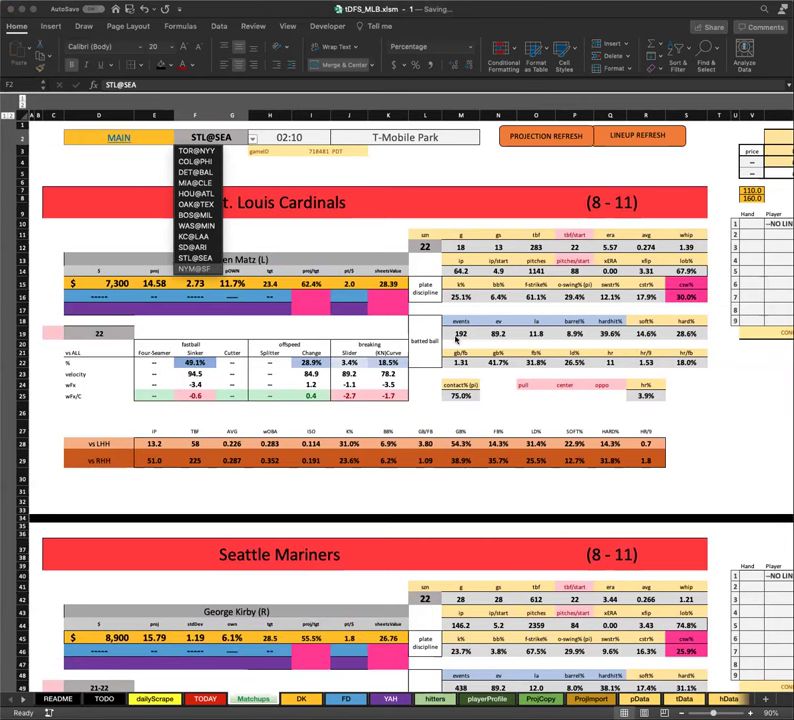
{"action": "left_click", "coordinate": [253, 140]}
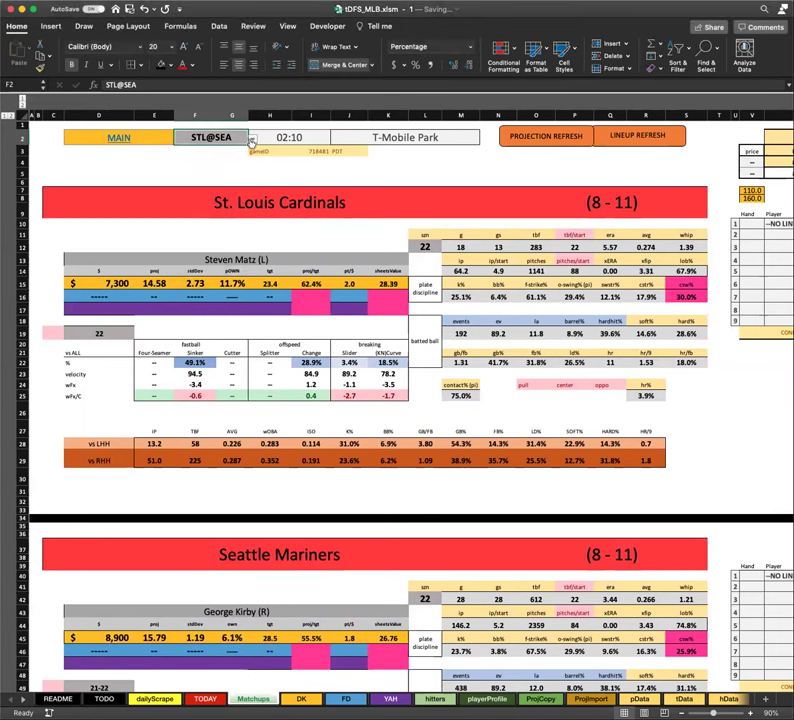
{"action": "left_click", "coordinate": [253, 140]}
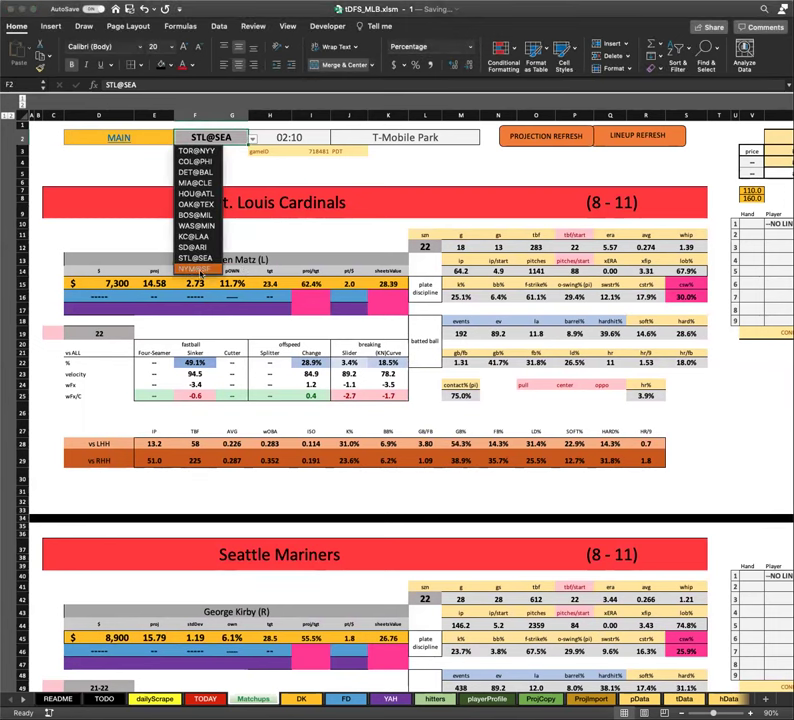
{"action": "left_click", "coordinate": [194, 269]}
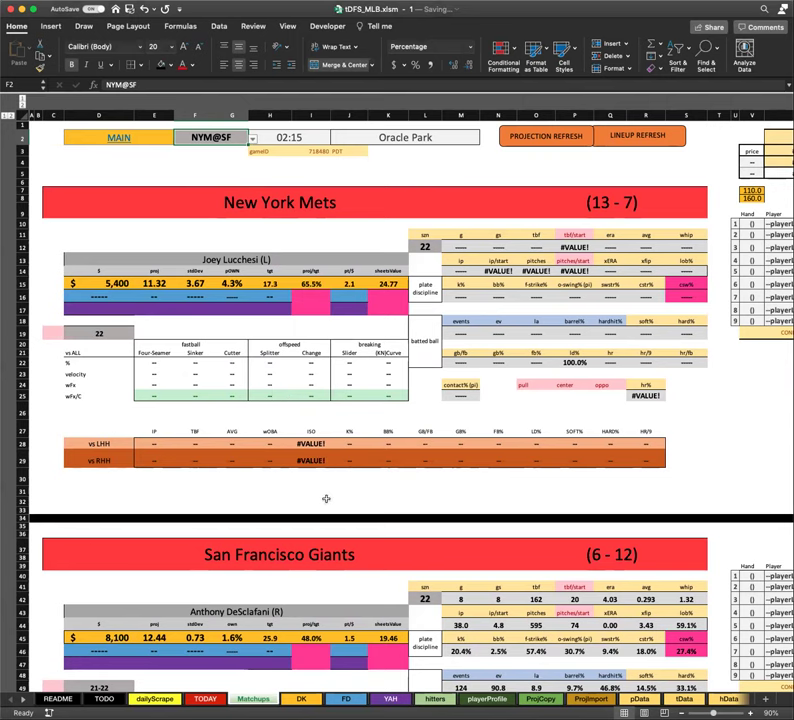
Step: Examine the San Francisco starter's pitch mix and handedness splits, along with San Francisco's team strikeout rate
{"action": "scroll", "coordinate": [326, 500], "scroll_direction": "down", "scroll_amount": 5}
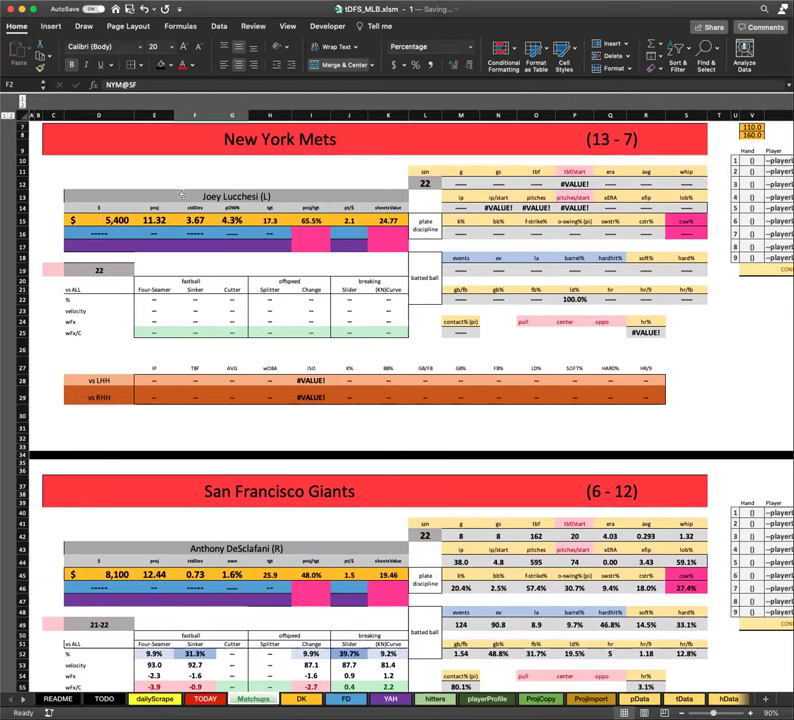
{"action": "scroll", "coordinate": [437, 518], "scroll_direction": "down", "scroll_amount": 5}
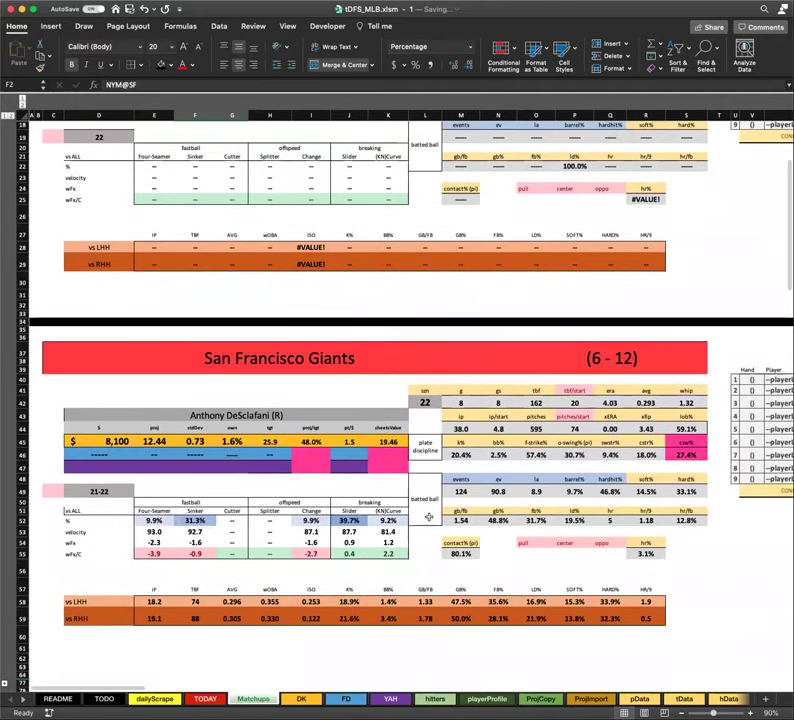
{"action": "scroll", "coordinate": [427, 503], "scroll_direction": "right", "scroll_amount": 3}
{"action": "scroll", "coordinate": [427, 503], "scroll_direction": "right", "scroll_amount": 3}
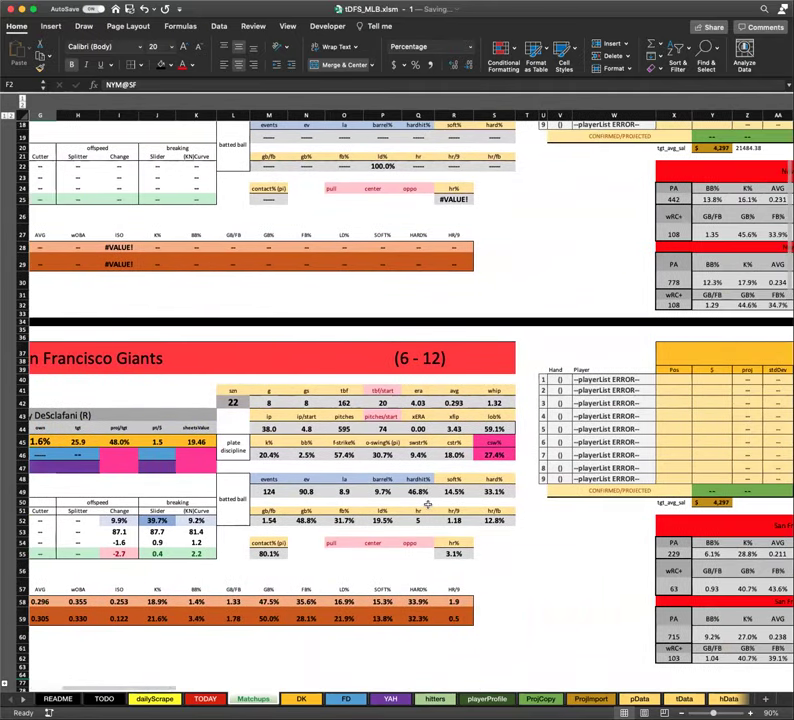
{"action": "left_click", "coordinate": [736, 554]}
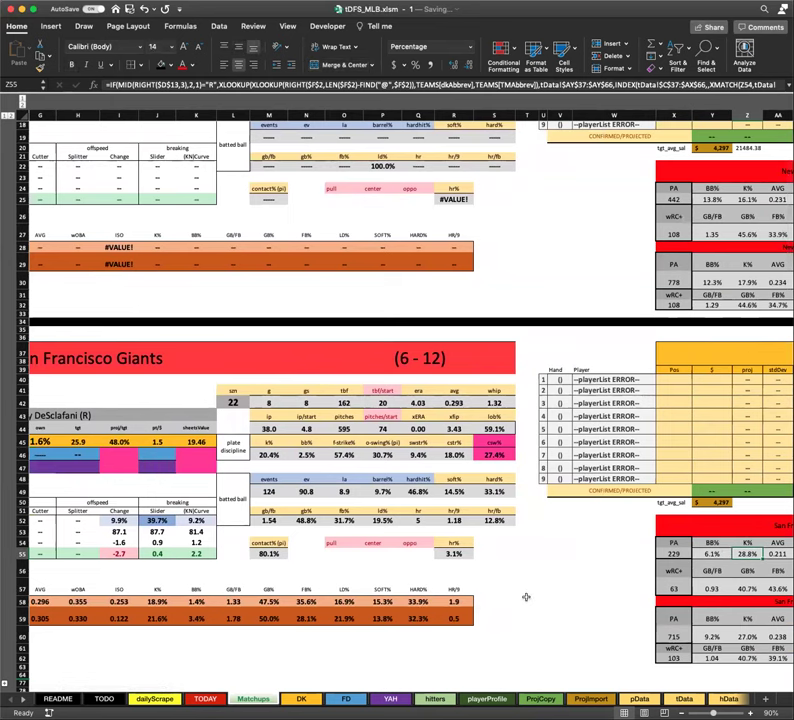
{"action": "scroll", "coordinate": [521, 578], "scroll_direction": "left", "scroll_amount": 6}
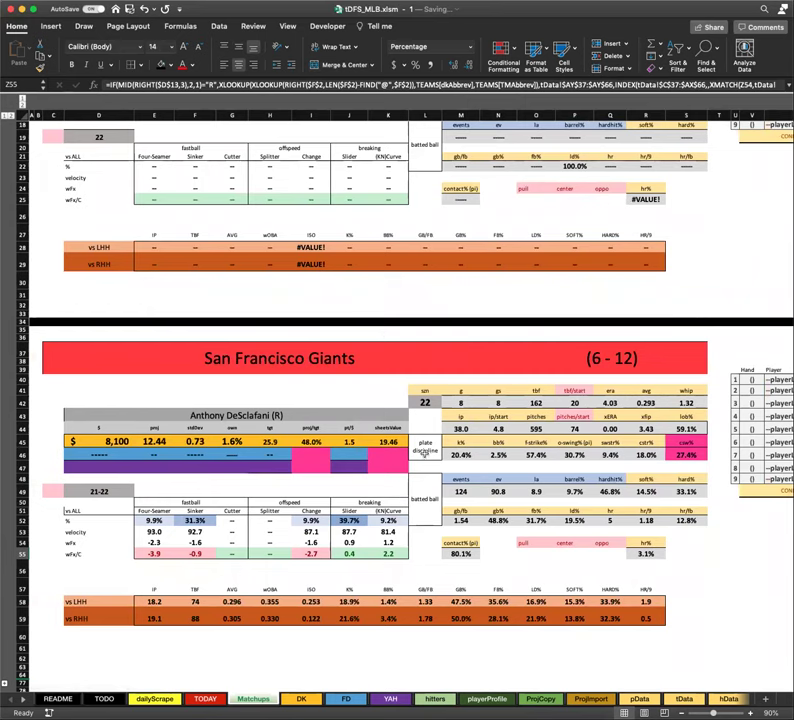
Step: Check the New York Mets starter's projection and compare it with the San Francisco starter's values
{"action": "scroll", "coordinate": [322, 480], "scroll_direction": "up", "scroll_amount": 6}
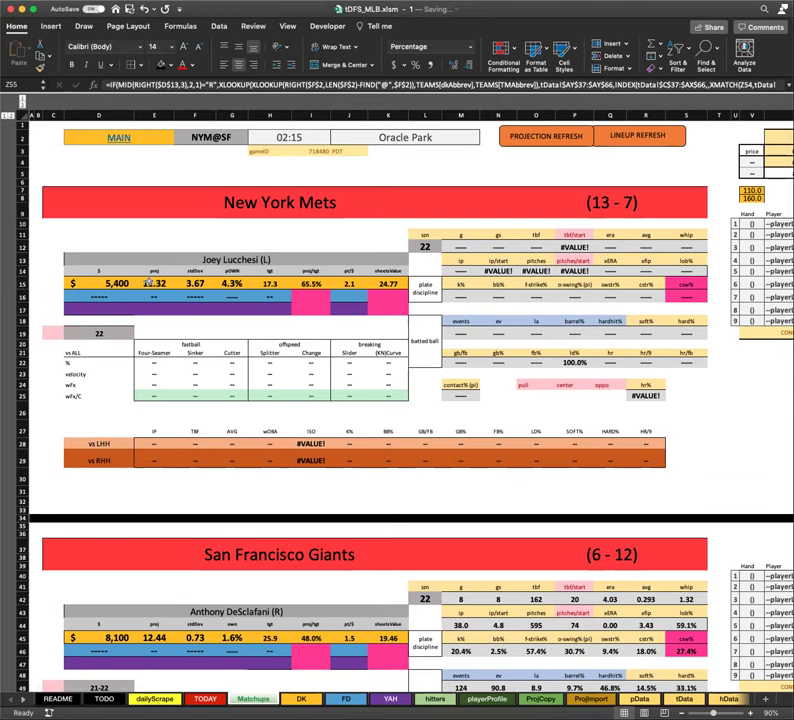
{"action": "left_click", "coordinate": [155, 284]}
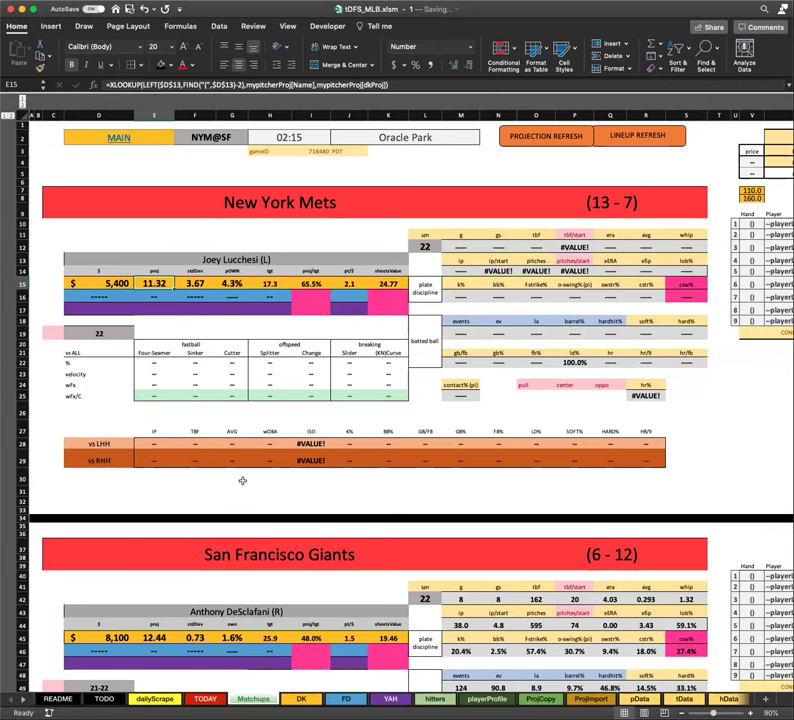
{"action": "scroll", "coordinate": [242, 485], "scroll_direction": "down", "scroll_amount": 3}
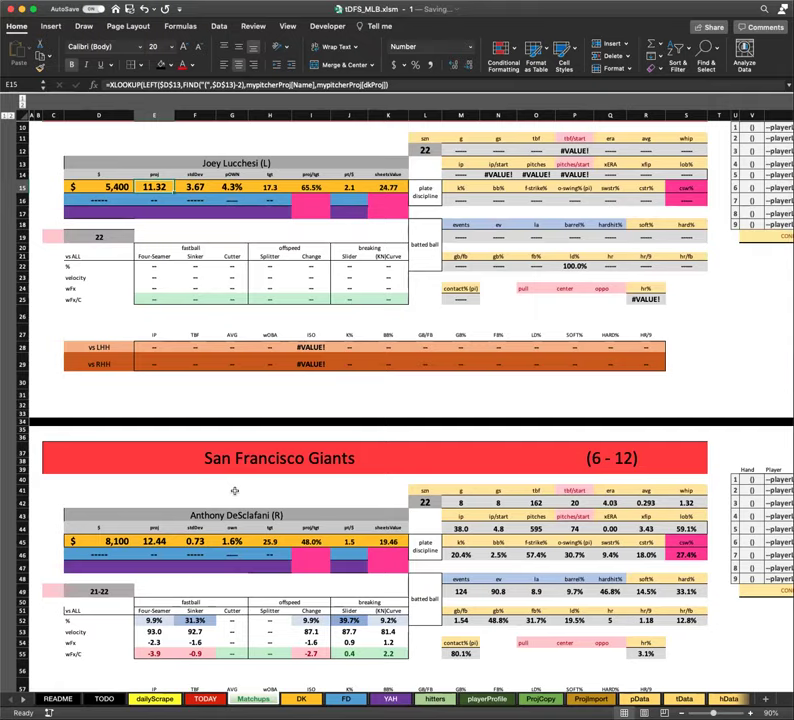
{"action": "scroll", "coordinate": [236, 491], "scroll_direction": "up", "scroll_amount": 3}
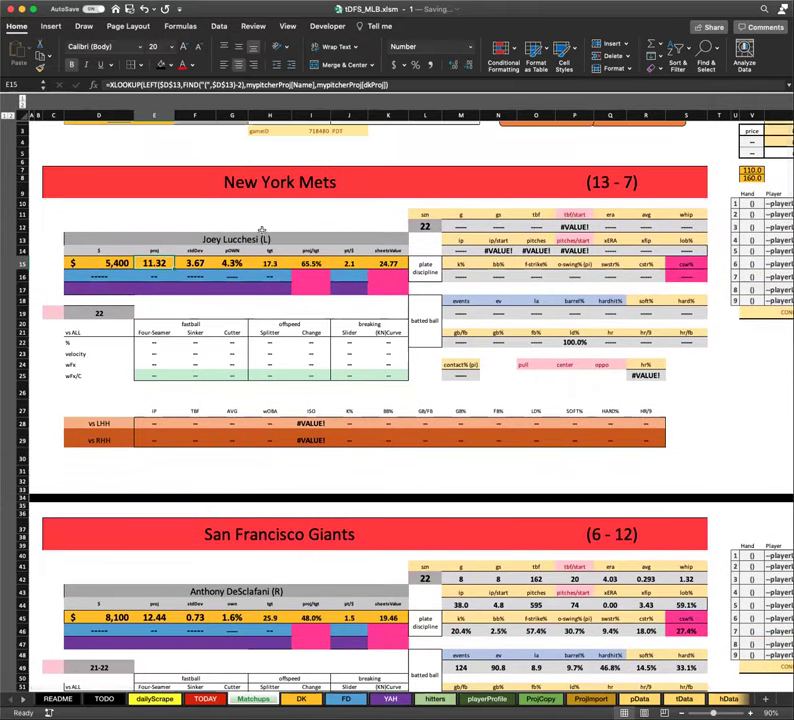
Step: Inspect the New York Mets' team strikeout rate and plate appearances in the first team split table
{"action": "scroll", "coordinate": [386, 332], "scroll_direction": "right", "scroll_amount": 2}
{"action": "scroll", "coordinate": [386, 332], "scroll_direction": "right", "scroll_amount": 5}
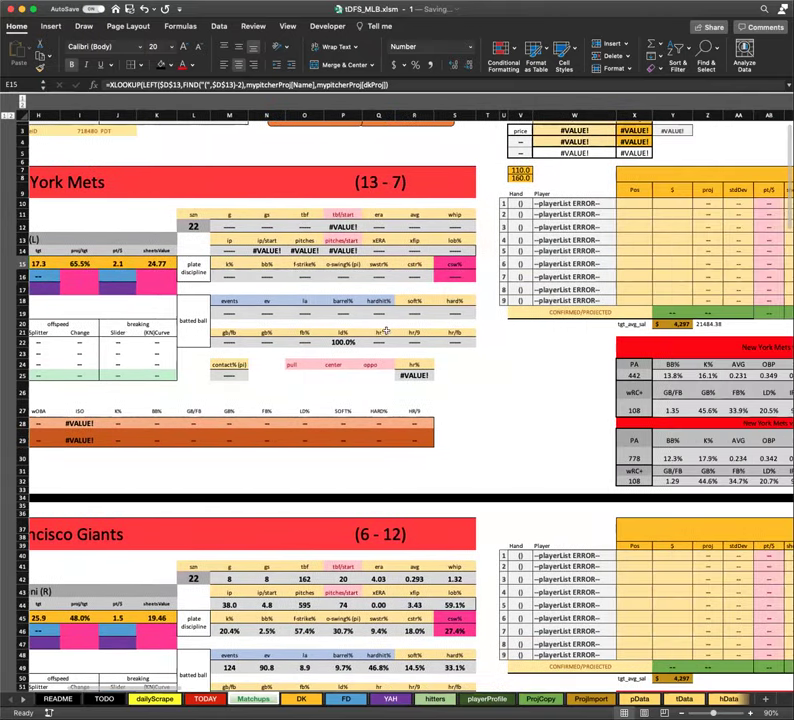
{"action": "left_click", "coordinate": [709, 375]}
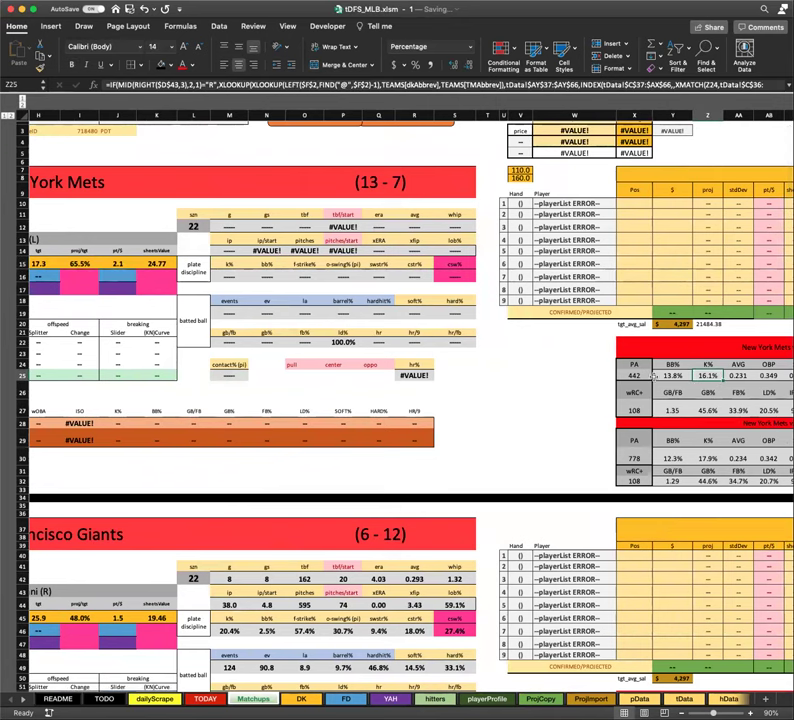
{"action": "left_click", "coordinate": [636, 374]}
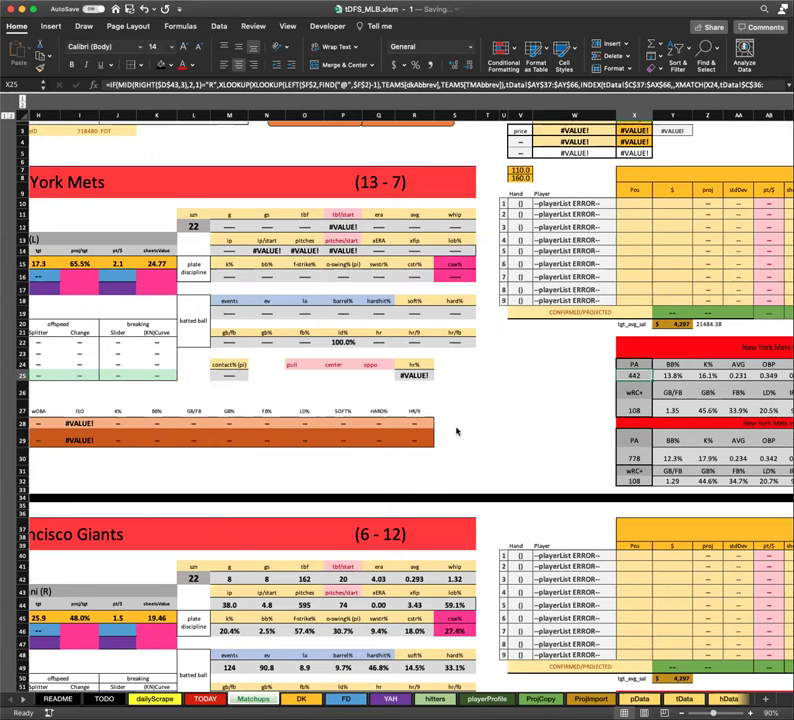
{"action": "scroll", "coordinate": [455, 430], "scroll_direction": "left", "scroll_amount": 5}
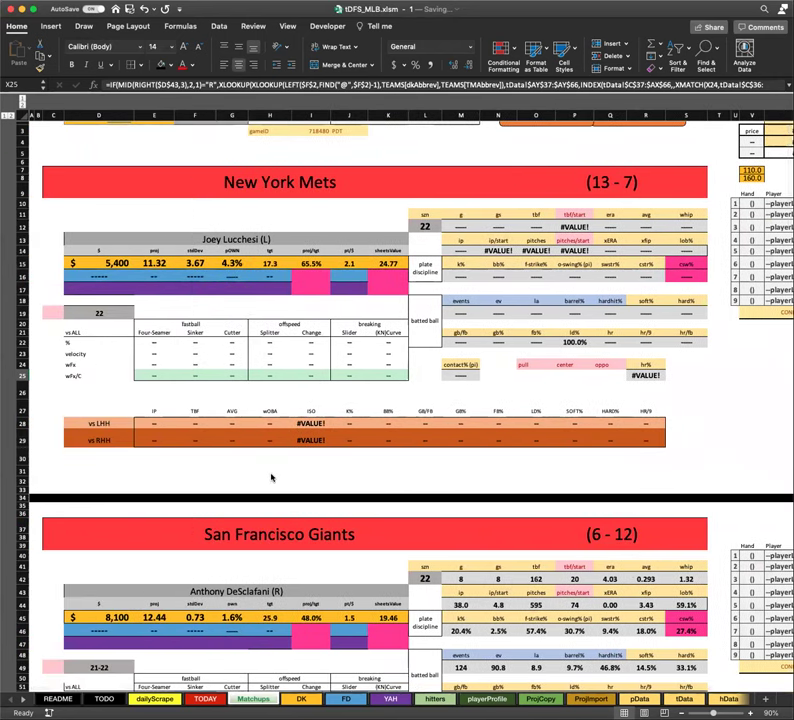
Step: Review the San Francisco starter's salary and projection again, and return to the New York Mets starter's values
{"action": "scroll", "coordinate": [270, 477], "scroll_direction": "down", "scroll_amount": 5}
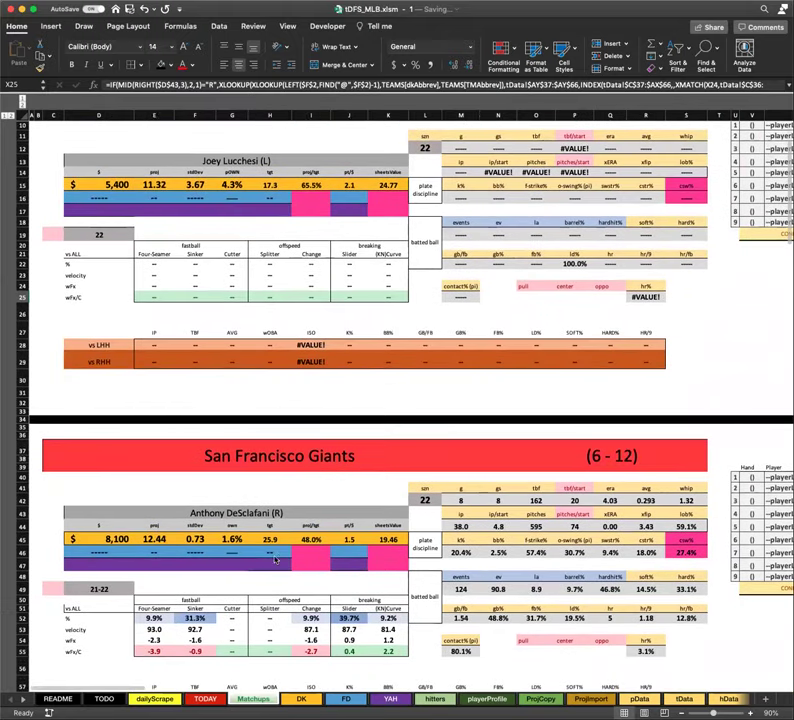
{"action": "scroll", "coordinate": [275, 515], "scroll_direction": "up", "scroll_amount": 1}
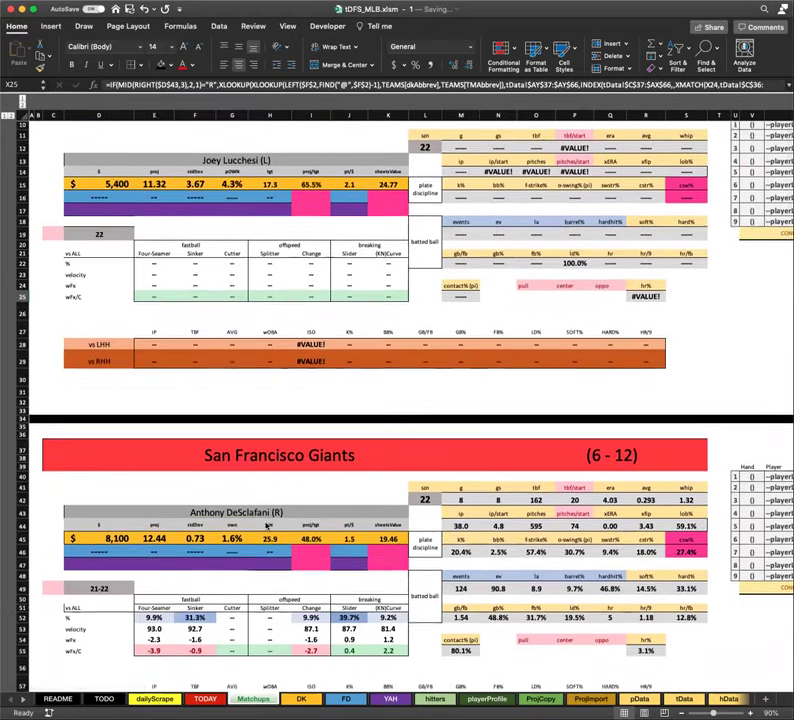
{"action": "scroll", "coordinate": [270, 495], "scroll_direction": "up", "scroll_amount": 5}
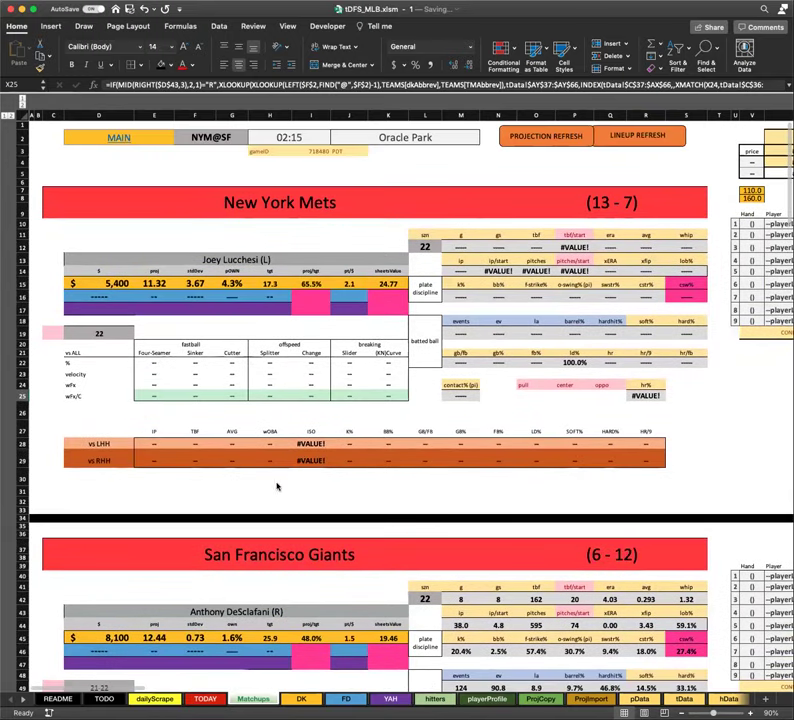
{"action": "left_click", "coordinate": [275, 491]}
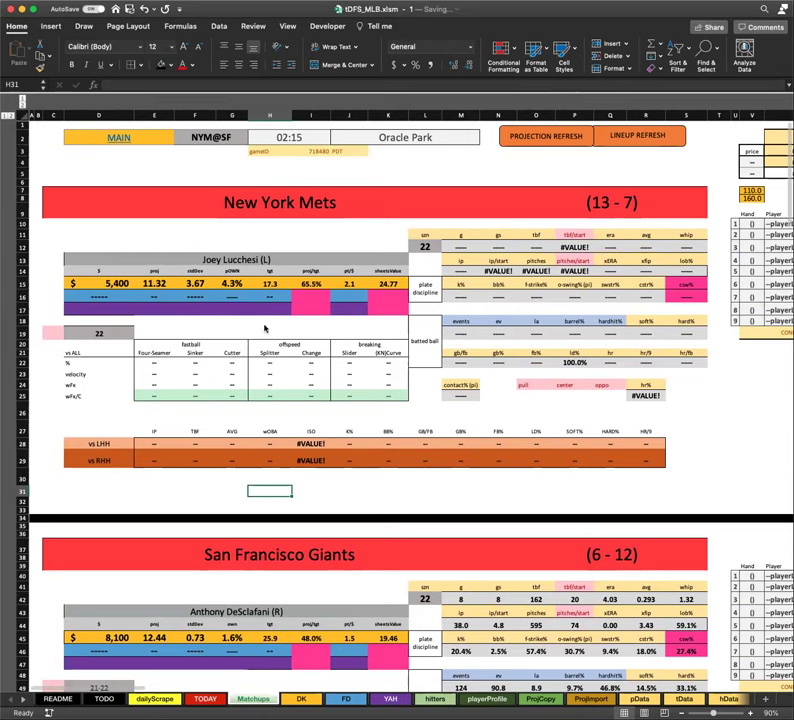
Step: Open the TODAY sheet and review the slate's game list, focusing on the games from DET@BAL through STL@SEA
{"action": "key", "text": "ctrl+Page_Up"}
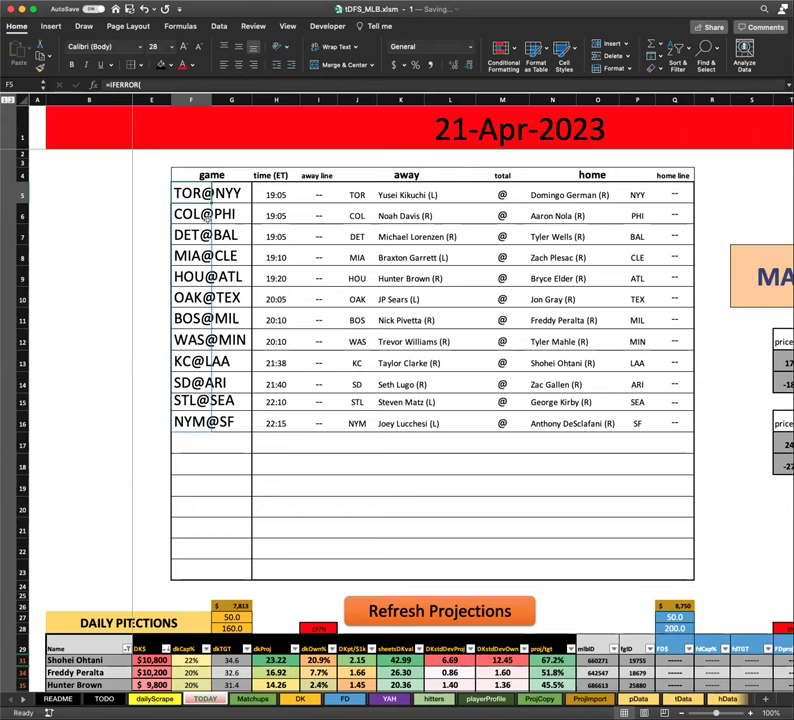
{"action": "left_click", "coordinate": [156, 325]}
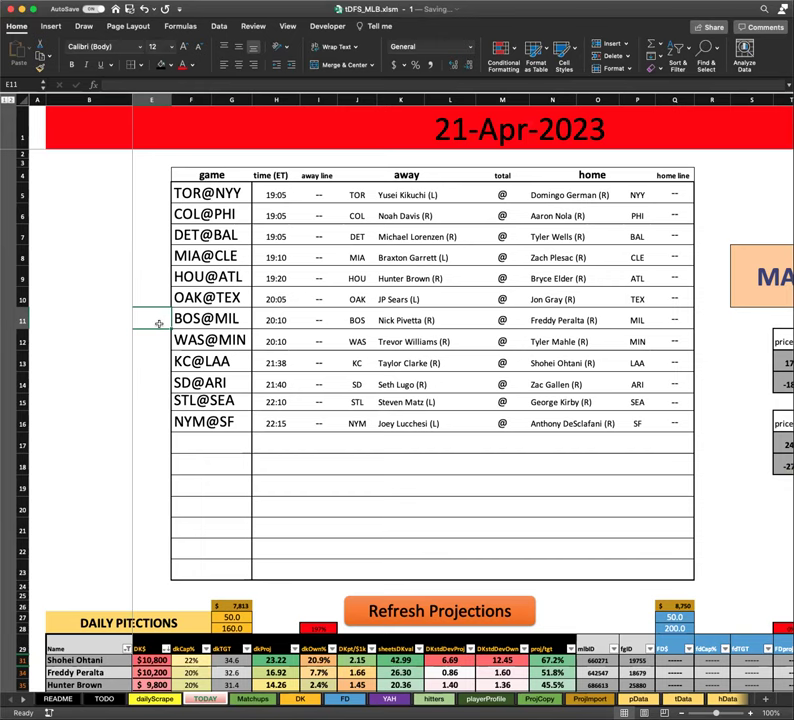
{"action": "left_click_drag", "start_coordinate": [150, 236], "coordinate": [145, 404]}
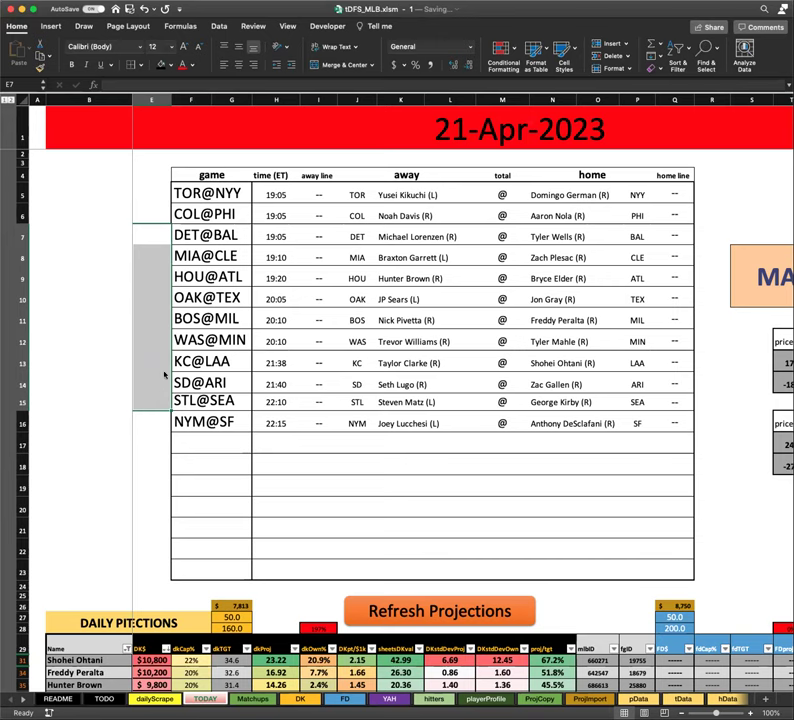
{"action": "left_click", "coordinate": [152, 319]}
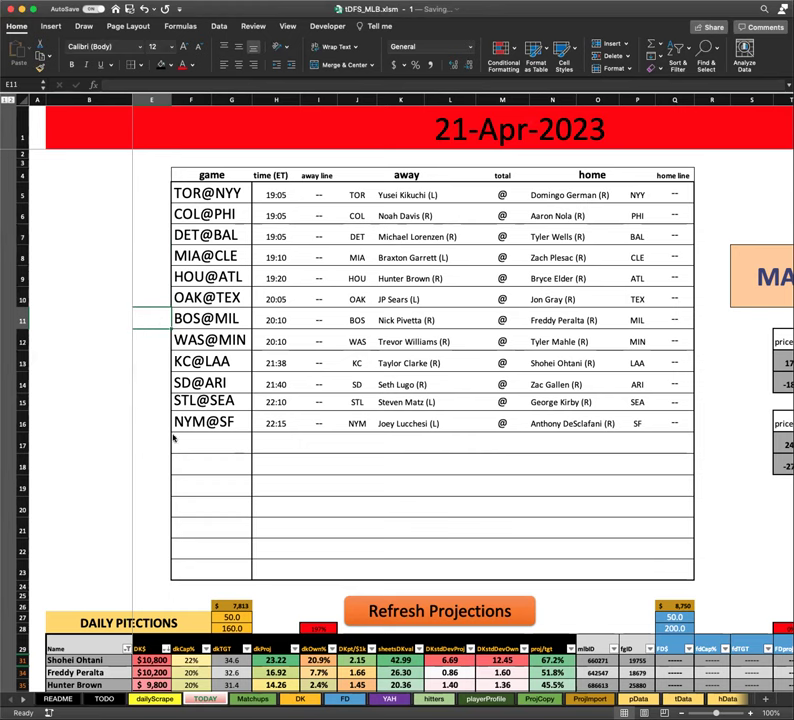
Step: Review the daily pitcher projections beneath the game list, and return to the full slate of games
{"action": "scroll", "coordinate": [165, 430], "scroll_direction": "down", "scroll_amount": 3}
{"action": "scroll", "coordinate": [163, 428], "scroll_direction": "down", "scroll_amount": 1}
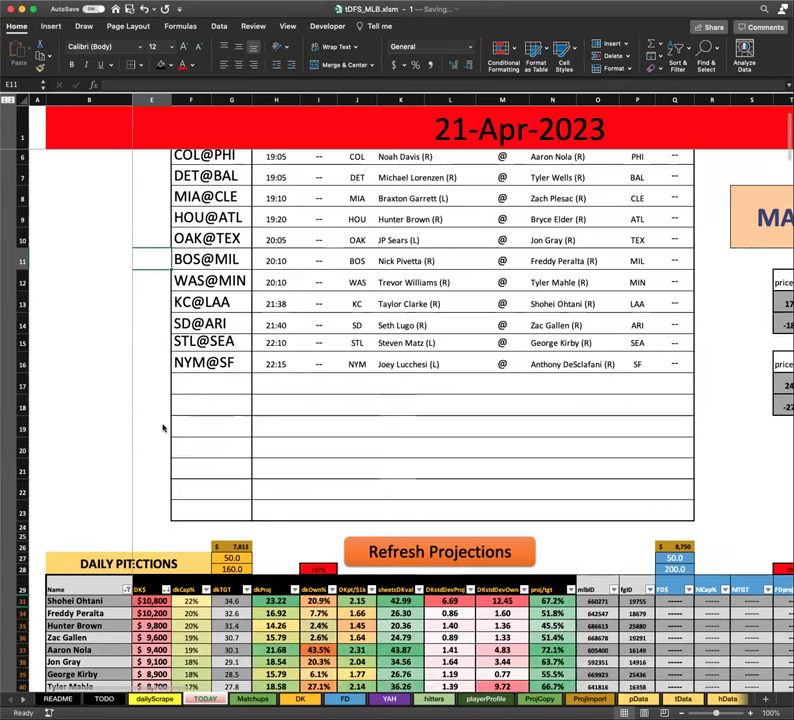
{"action": "scroll", "coordinate": [265, 488], "scroll_direction": "down", "scroll_amount": 1}
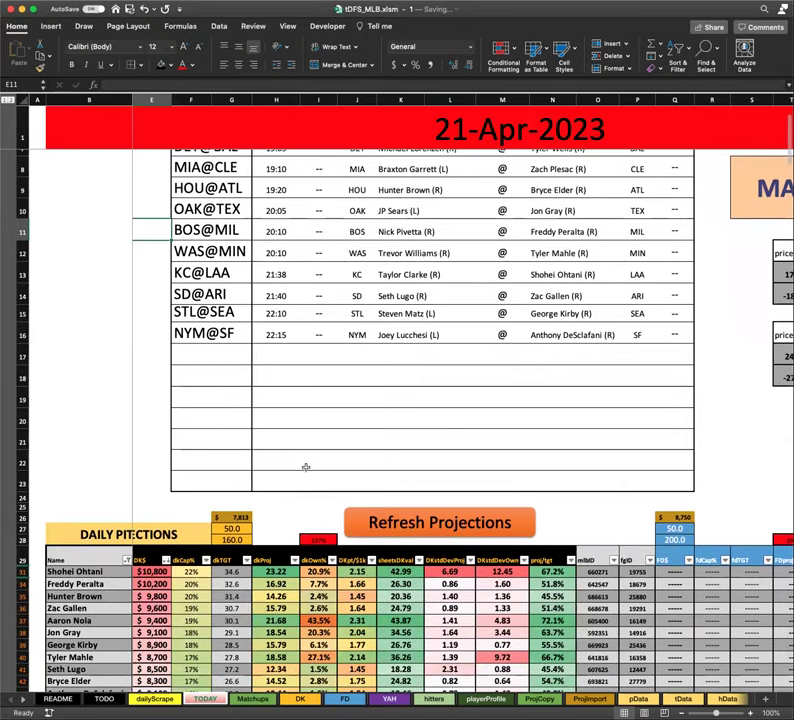
{"action": "scroll", "coordinate": [209, 418], "scroll_direction": "up", "scroll_amount": 3}
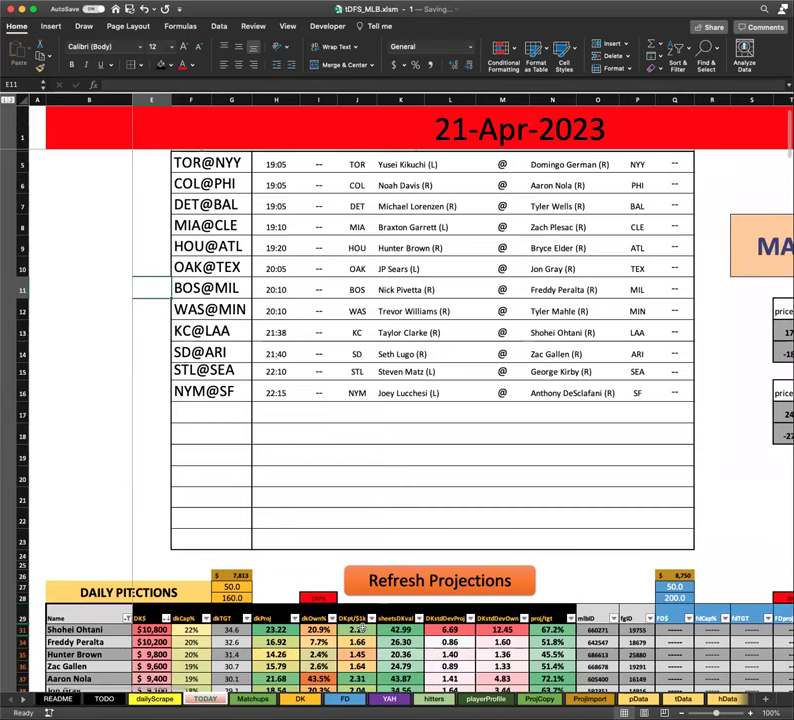
{"action": "scroll", "coordinate": [158, 416], "scroll_direction": "up", "scroll_amount": 2}
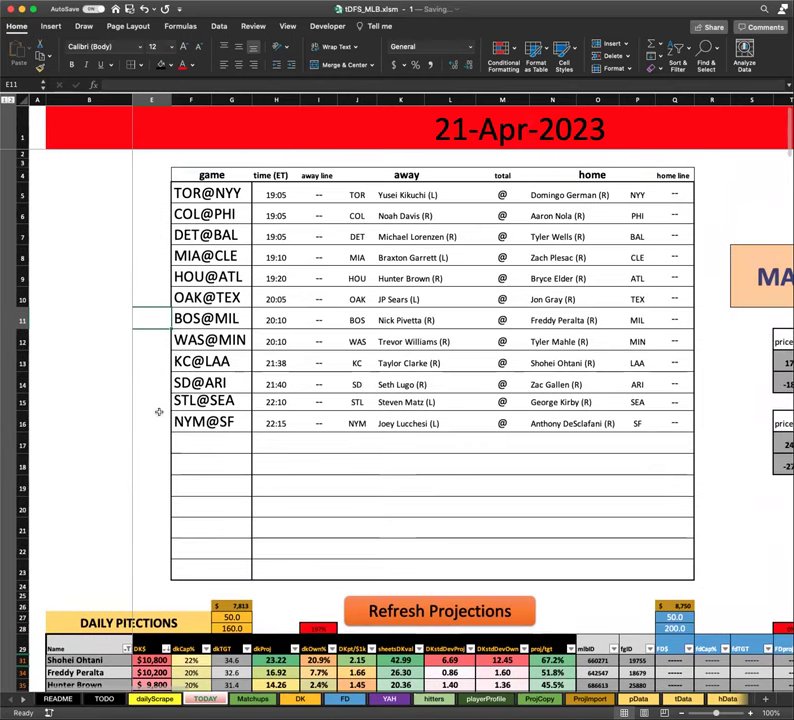